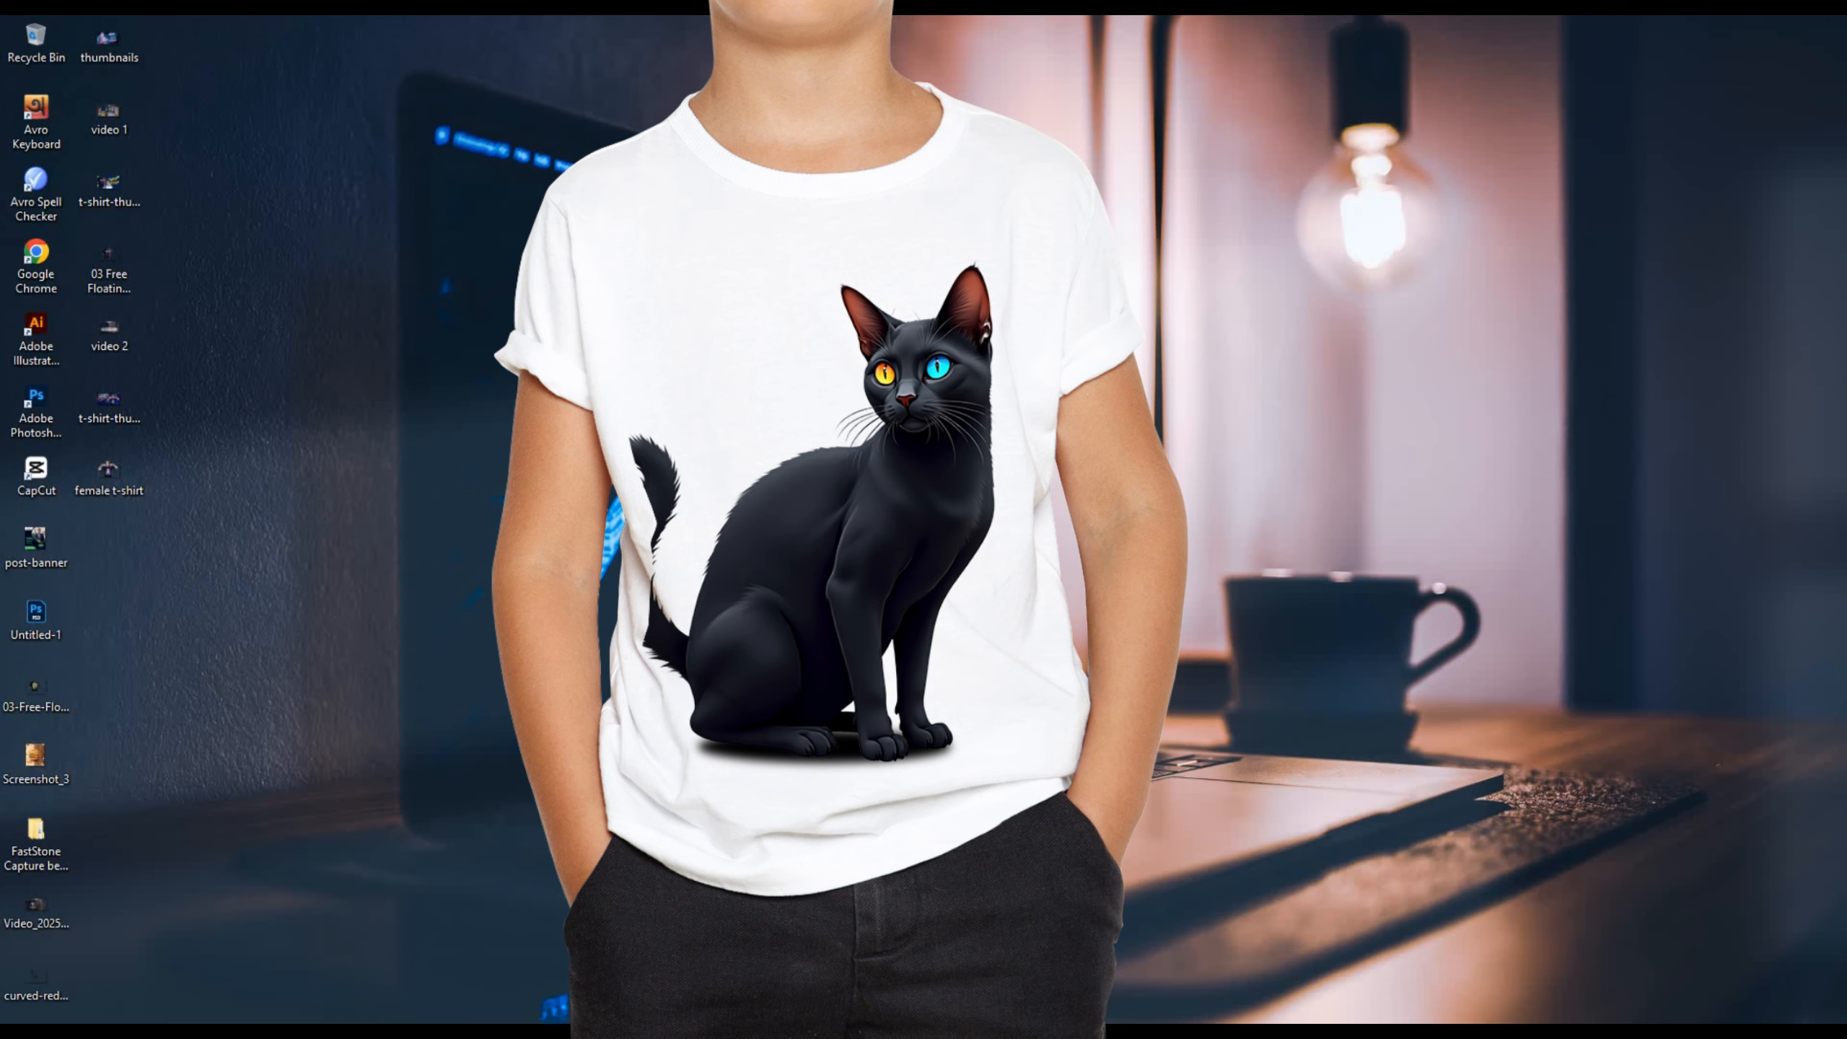
# Switch to Leonardo.Ai and generate images of a 4K 3D vector black Parisian cat with blue and golden-yellow eyes on pure white for t-shirt printing
pyautogui.click(476, 1033)
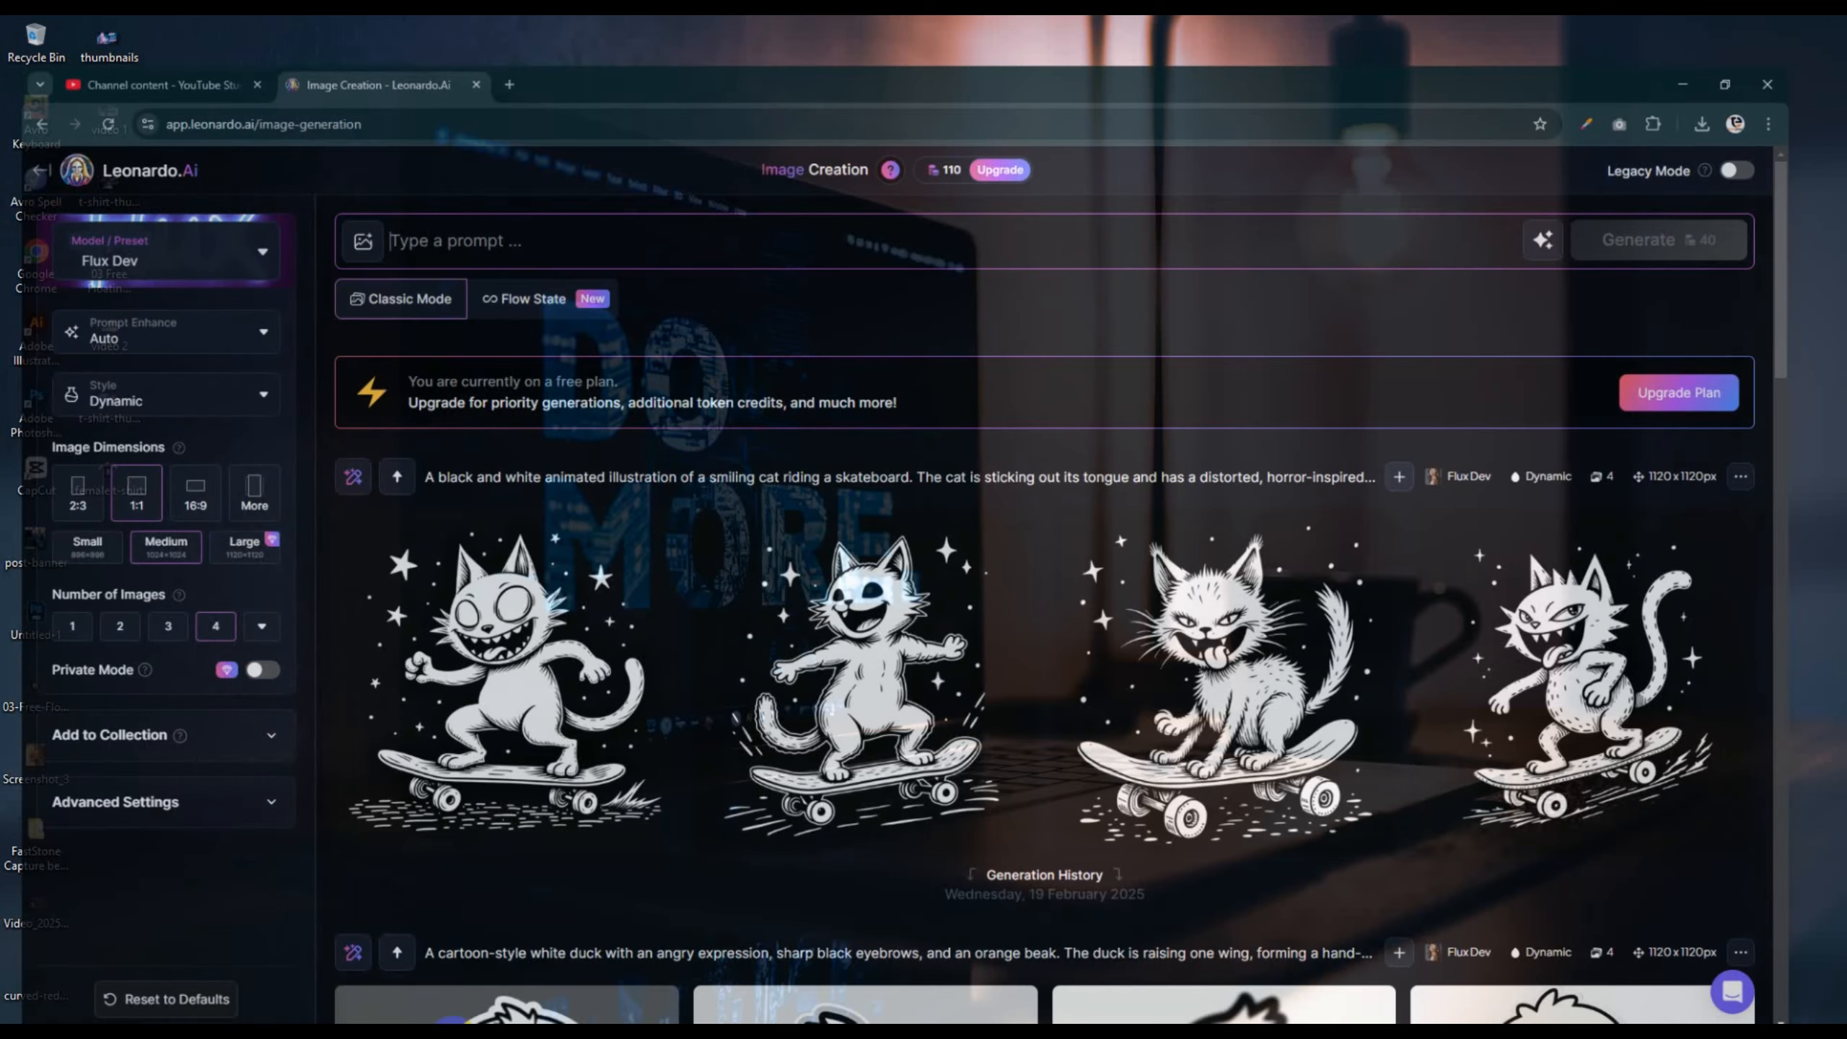
pyautogui.click(570, 192)
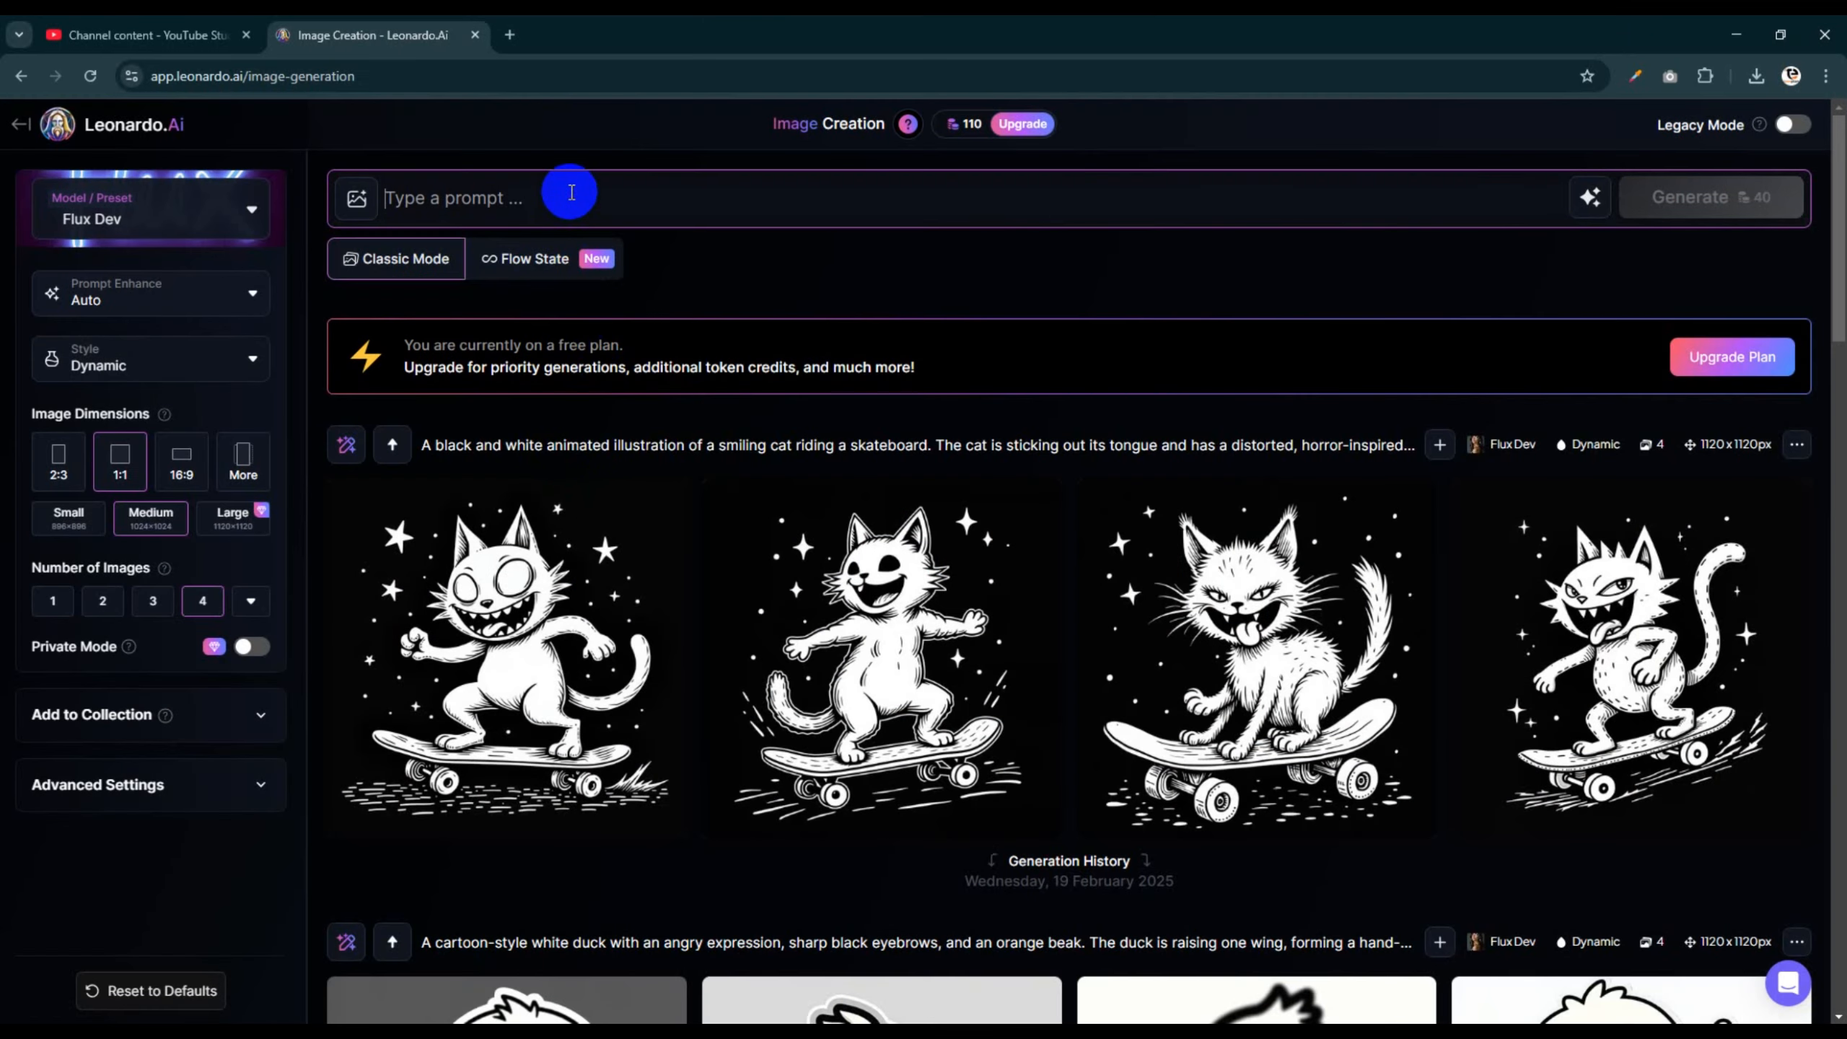
pyautogui.write('A stunning 4K 3D vector illustration of a mysterious black Parisian cat with sleek, smooth fur and a sophisticated, elegant posture. The cat has heterochromatic eyes—one vibrant blue and the other a striking golden yellow—giving it a captivating and unique look. Its ears are perked up, and its tail curls slightly, adding a touch of charm. The design is highly detailed, with realistic shading and depth, making the cat appear almost lifelike. The illustration is isolated on a pure white background, ensuring a clean and professional look, perfect for t-shirt printing.')
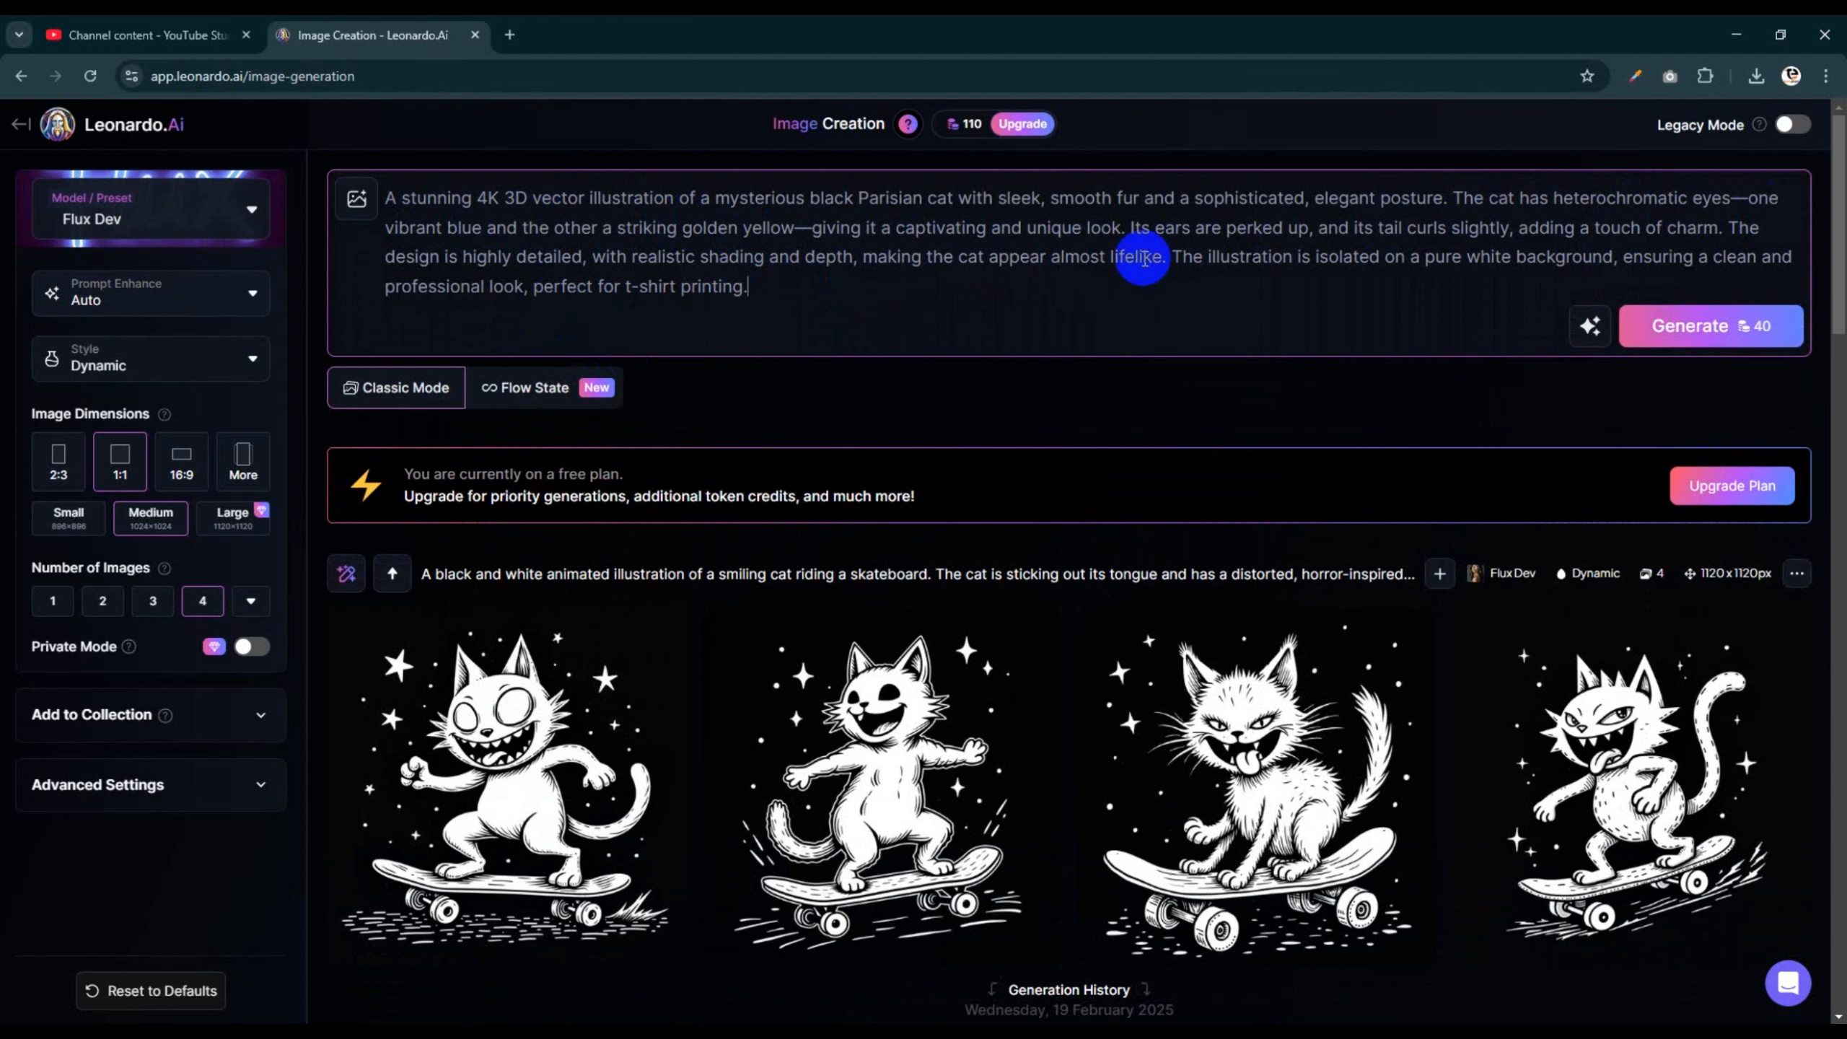
pyautogui.click(1669, 338)
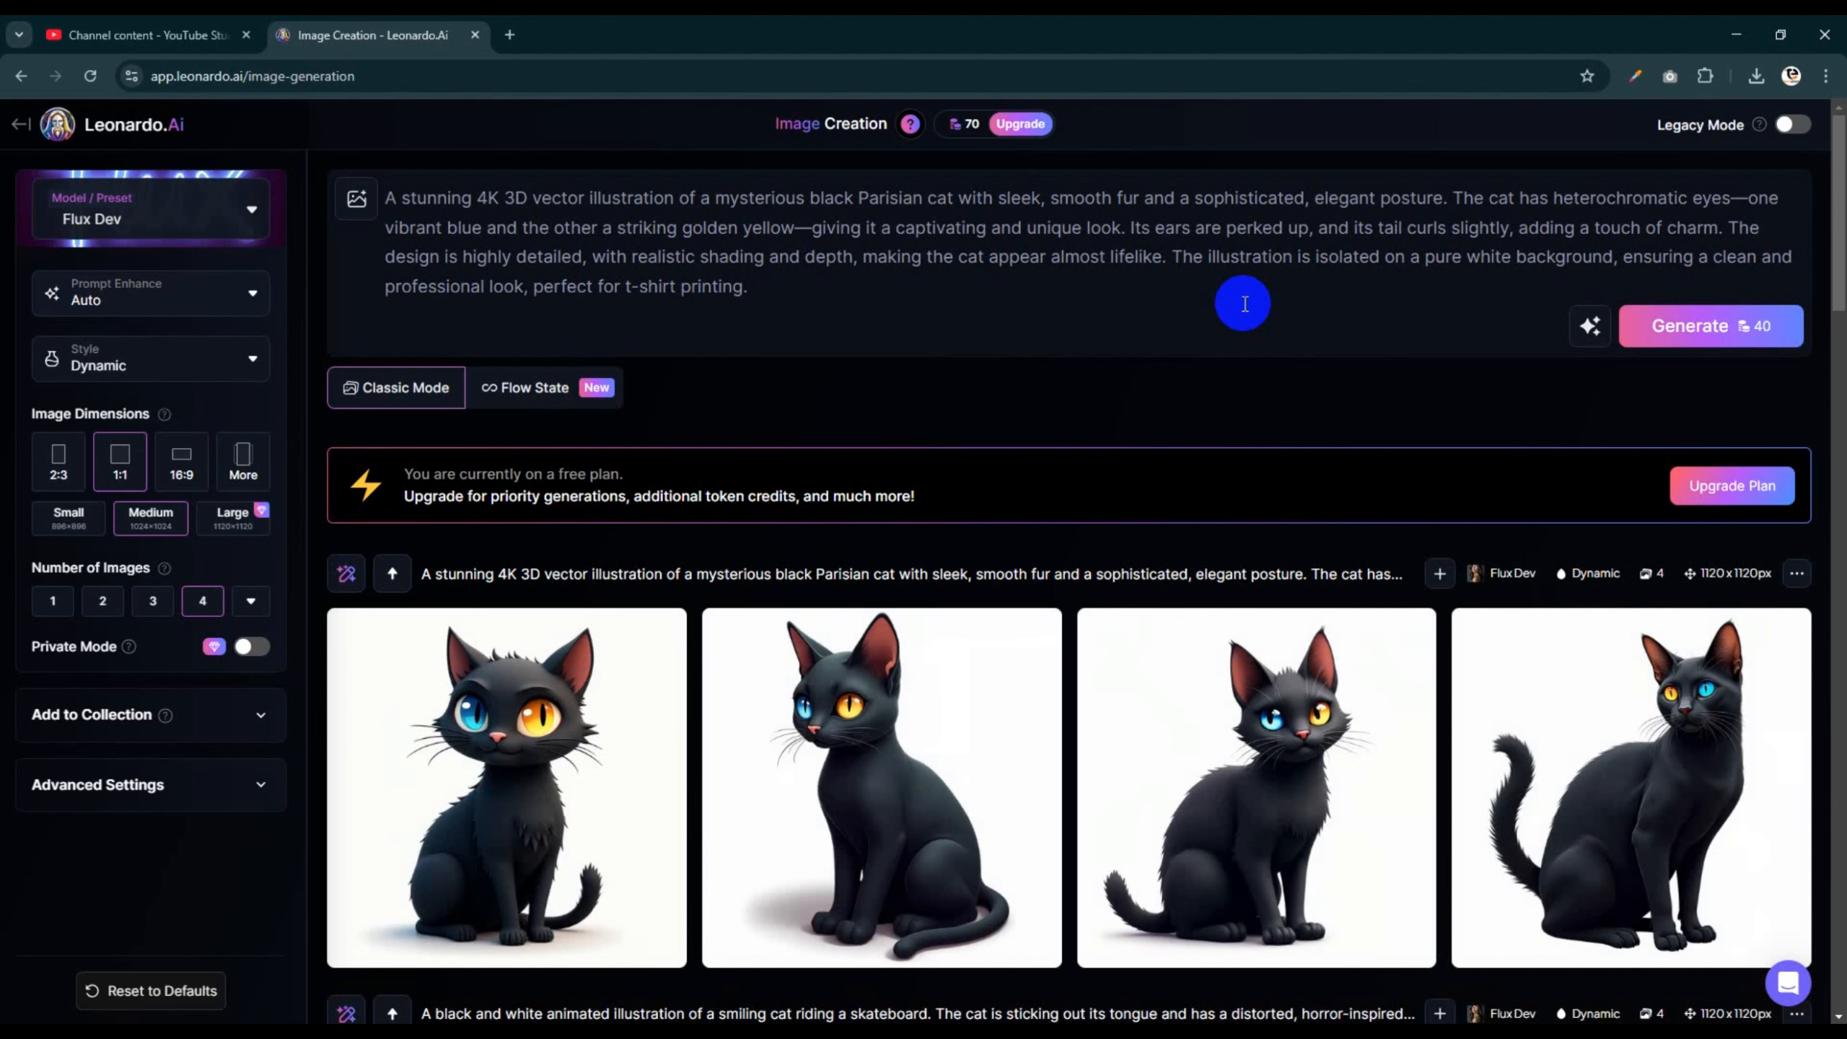
# Browse the generated cat images at full size and examine the one with the raised, curled tail up close
pyautogui.click(538, 782)
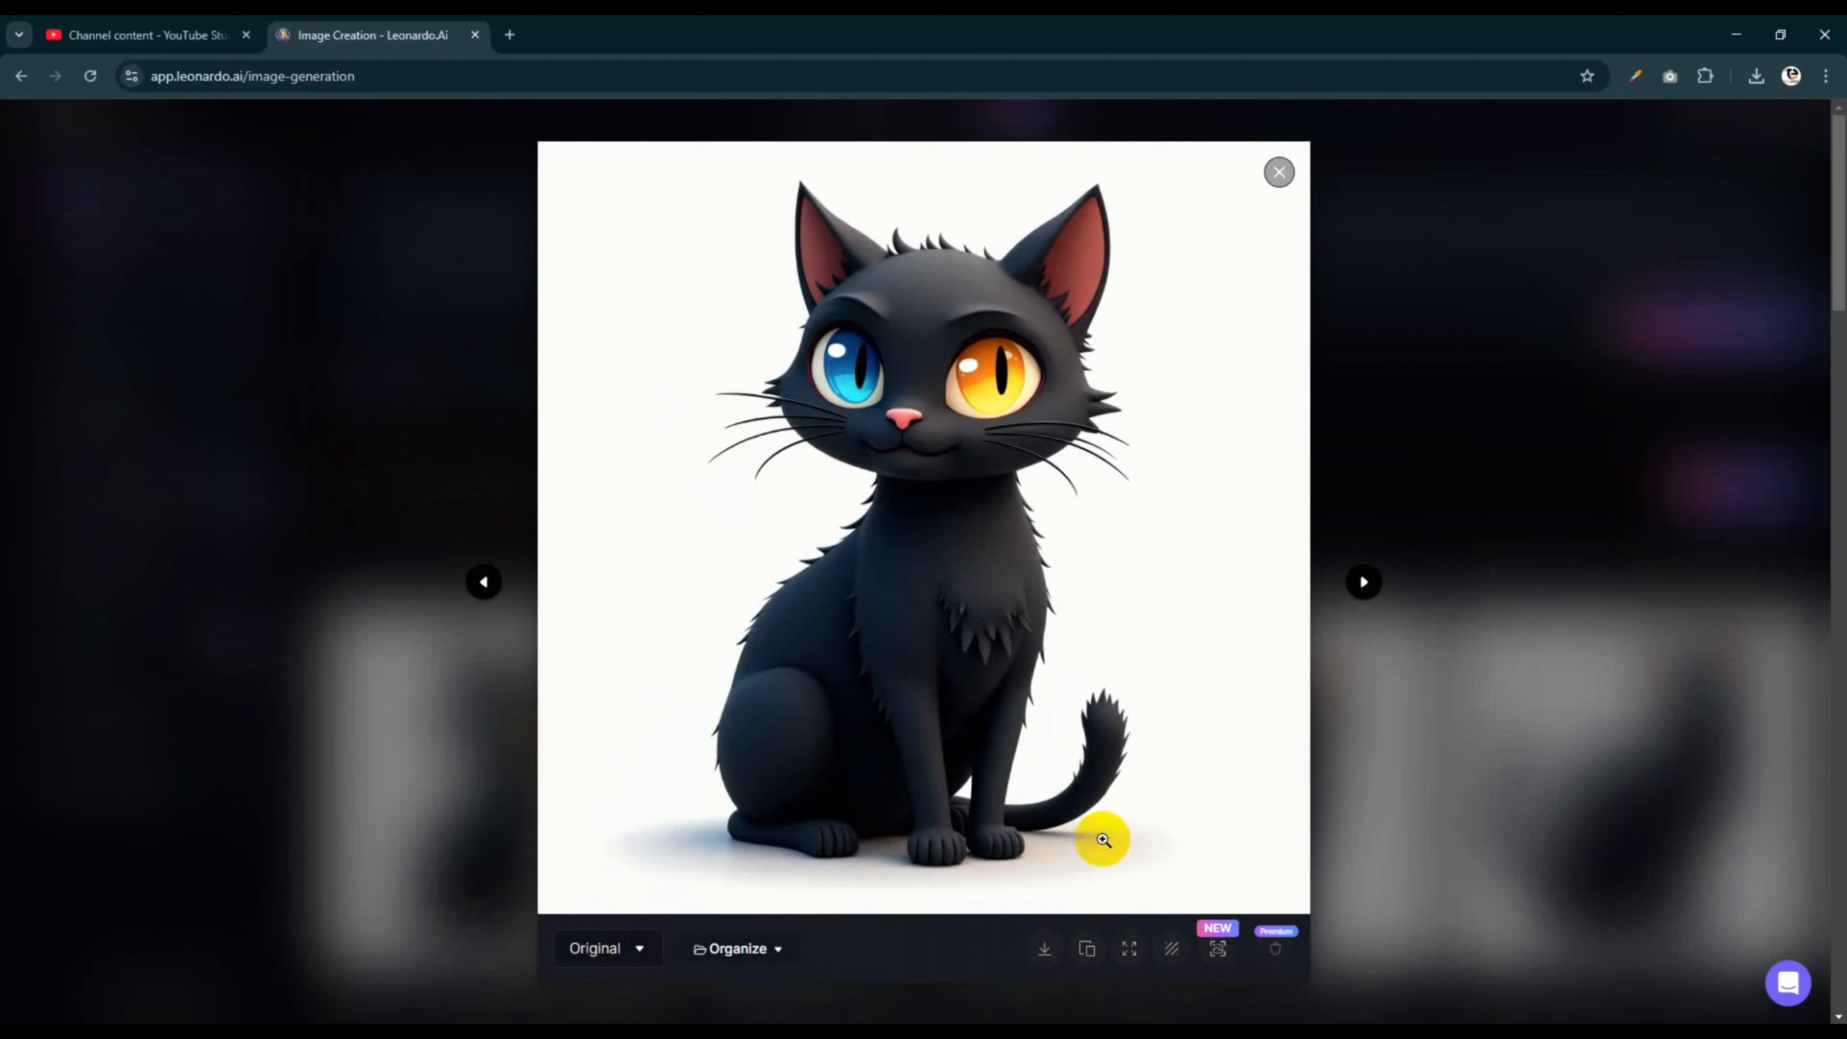
pyautogui.click(1363, 583)
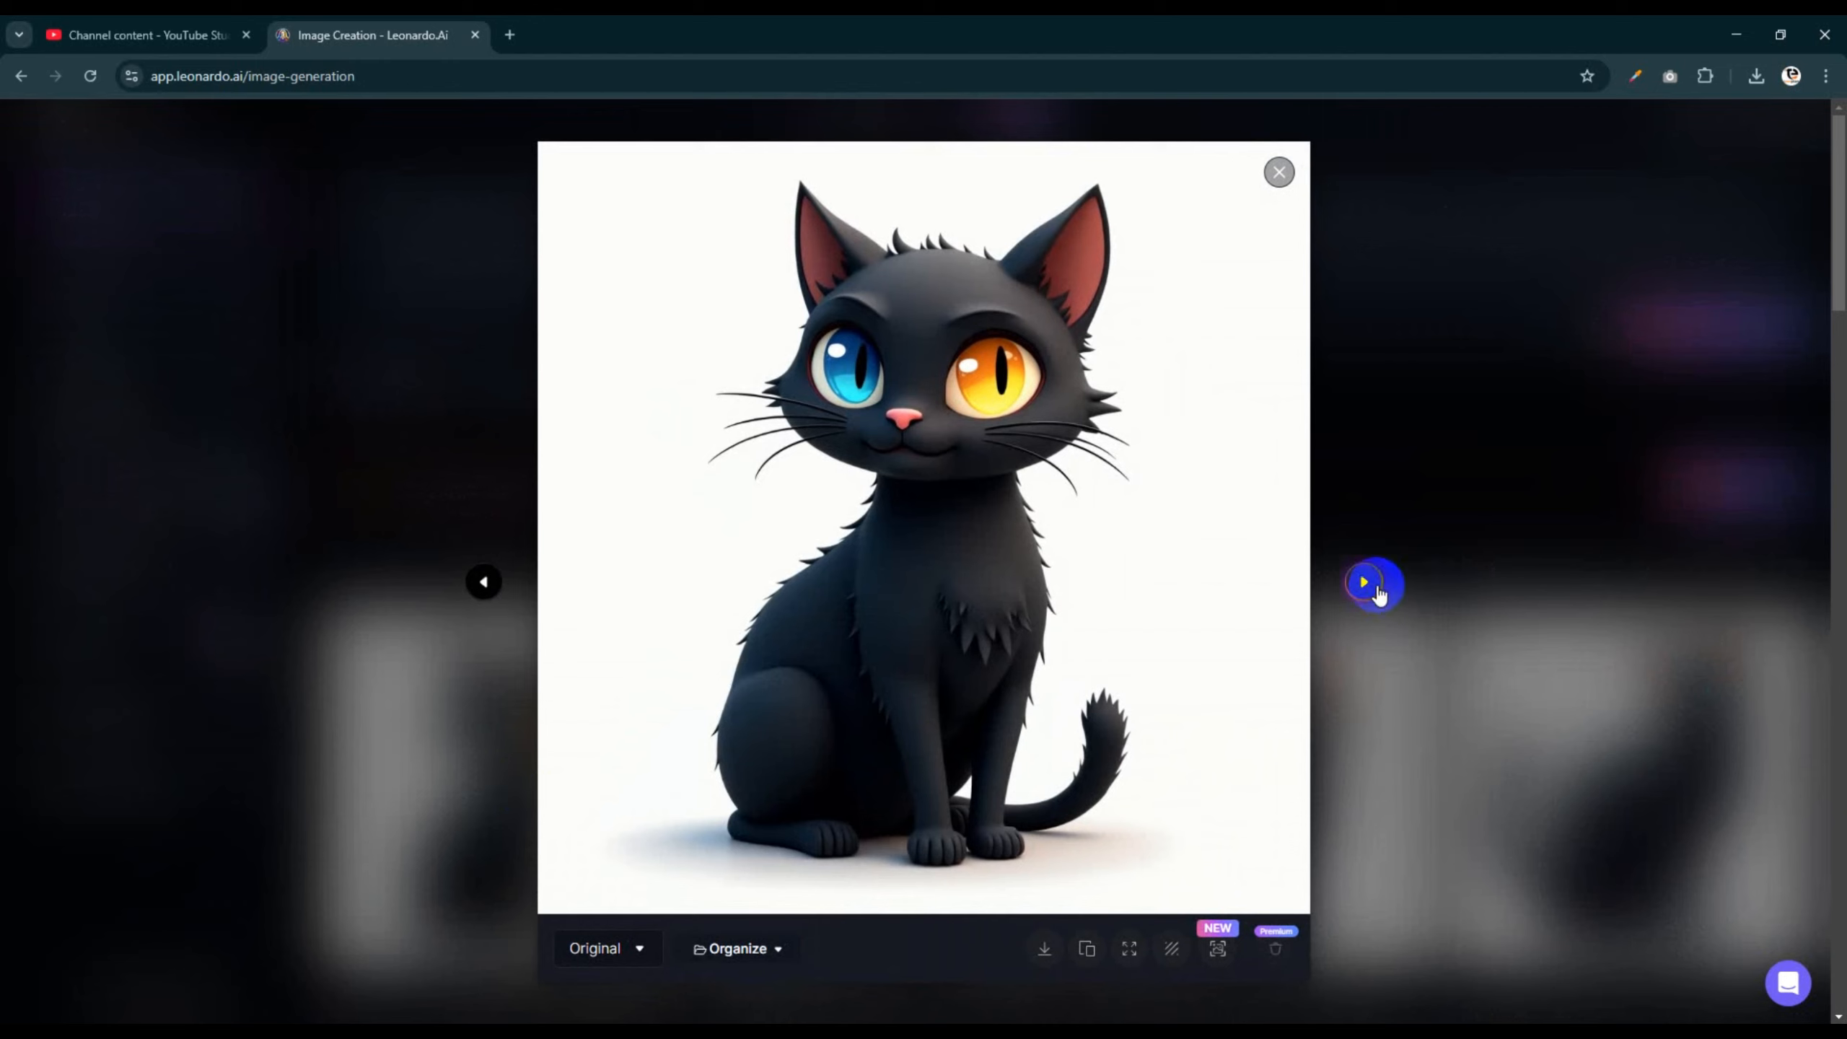
pyautogui.click(1366, 584)
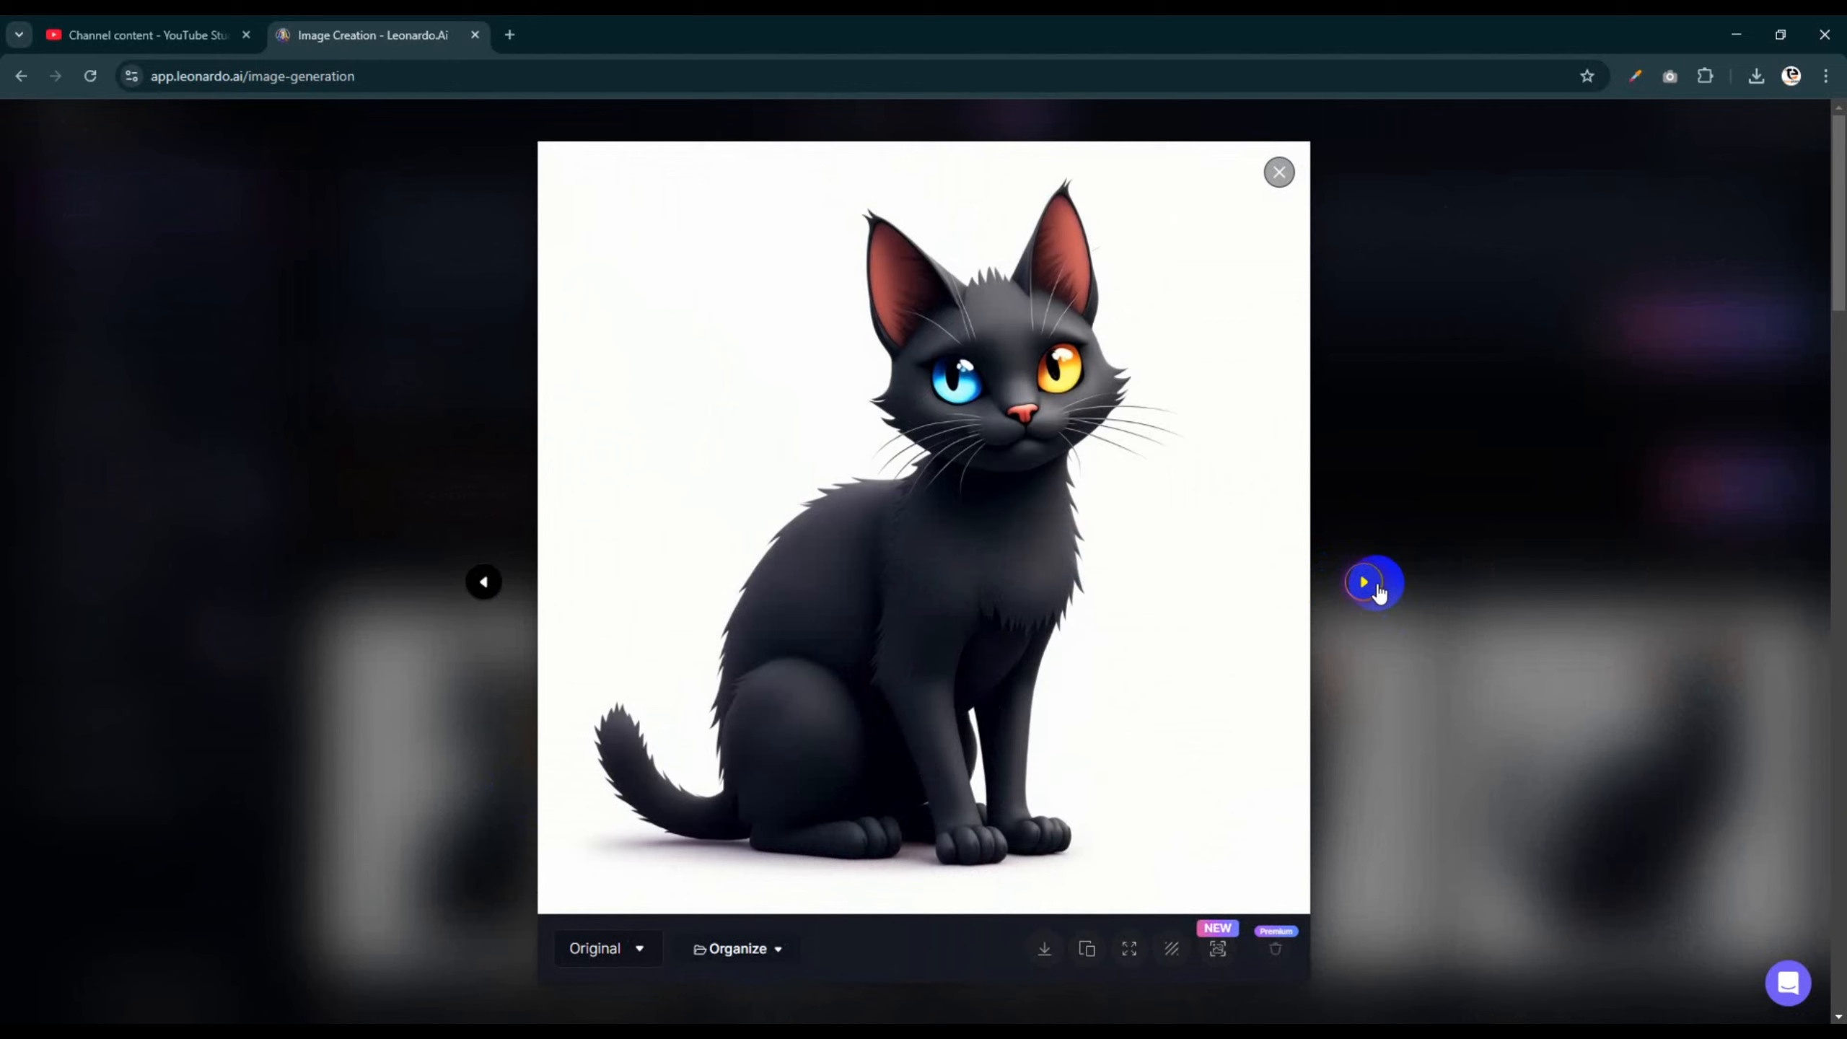
pyautogui.click(1367, 583)
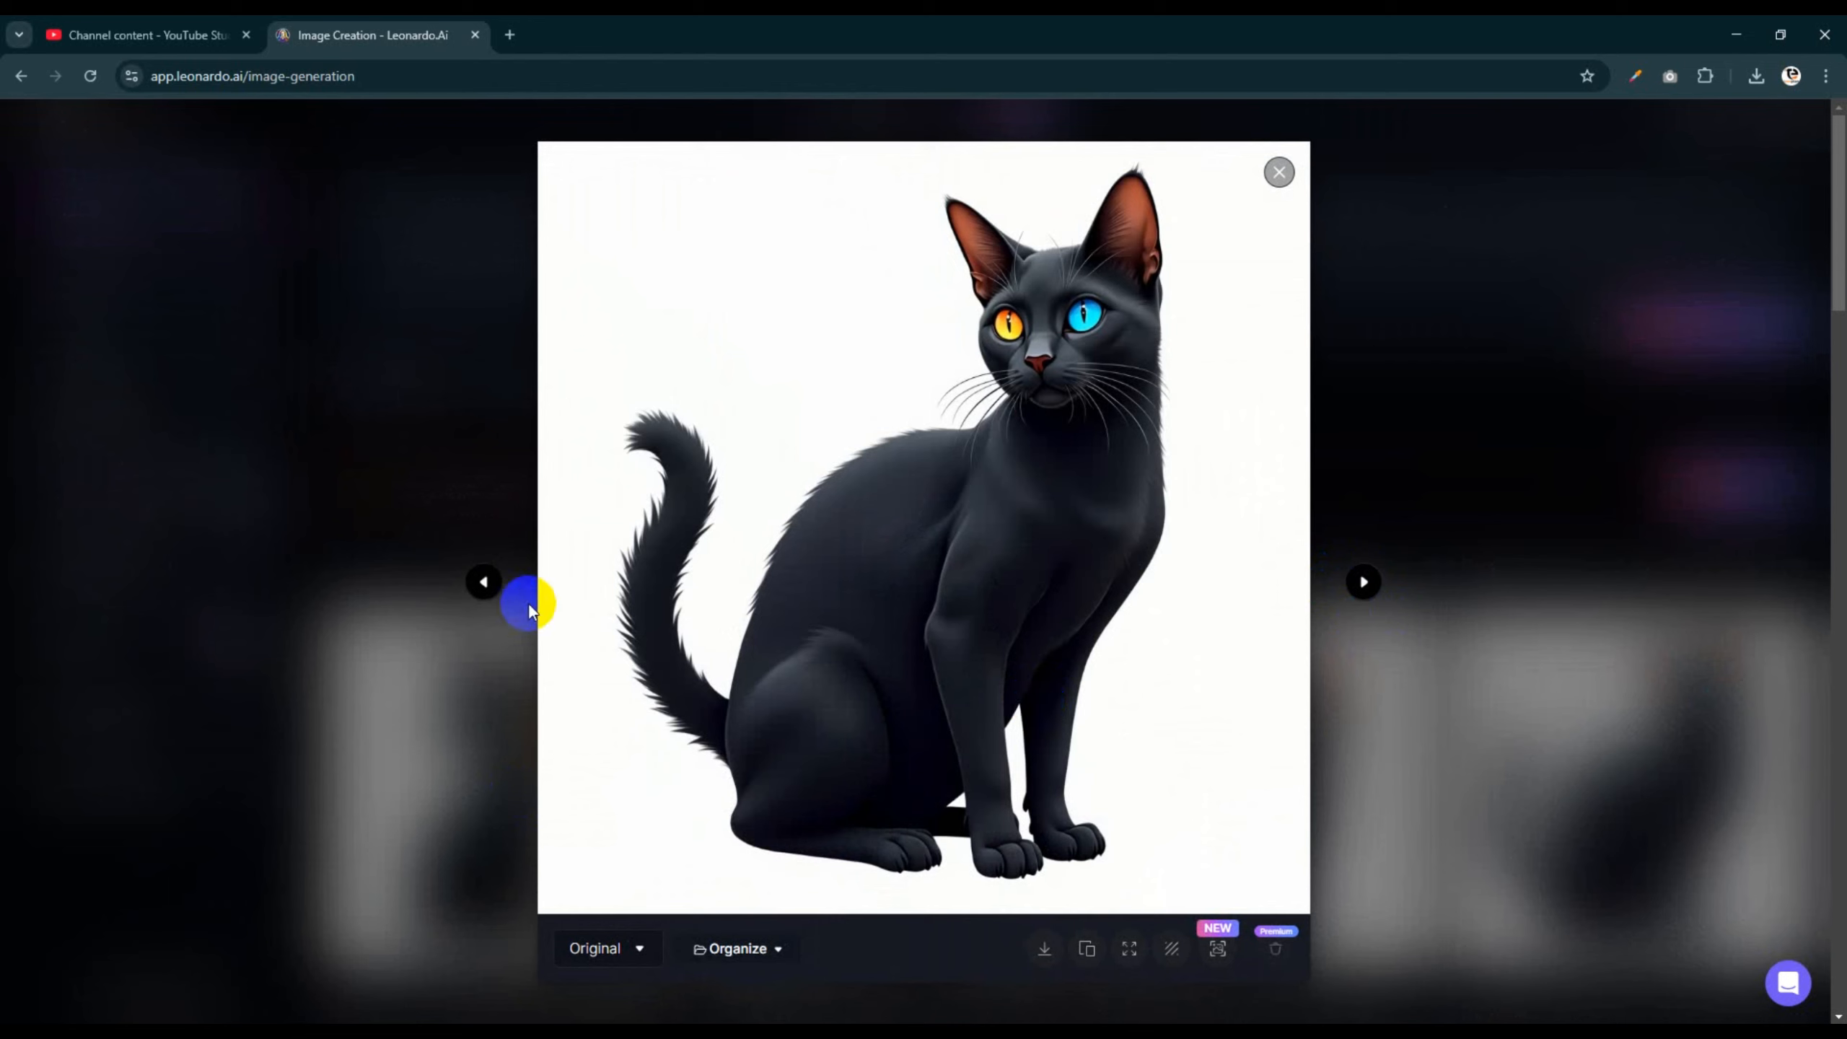
pyautogui.click(492, 584)
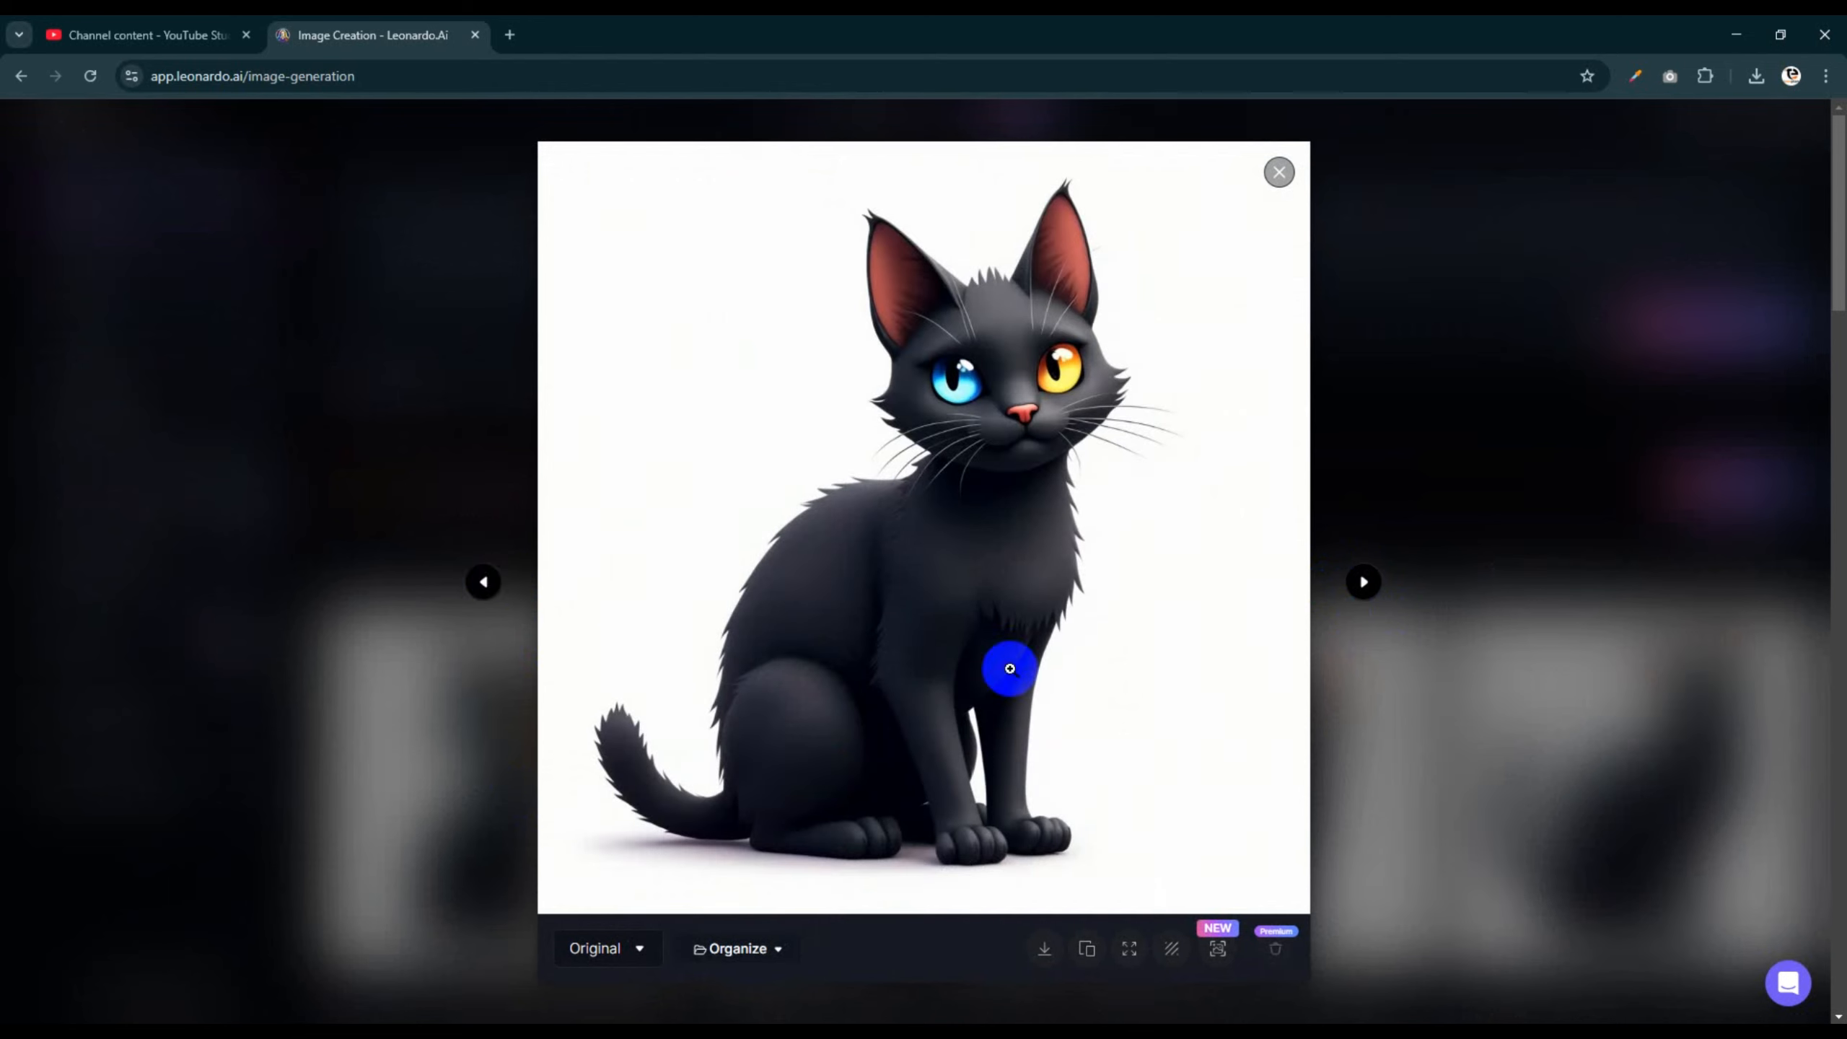
pyautogui.click(1362, 586)
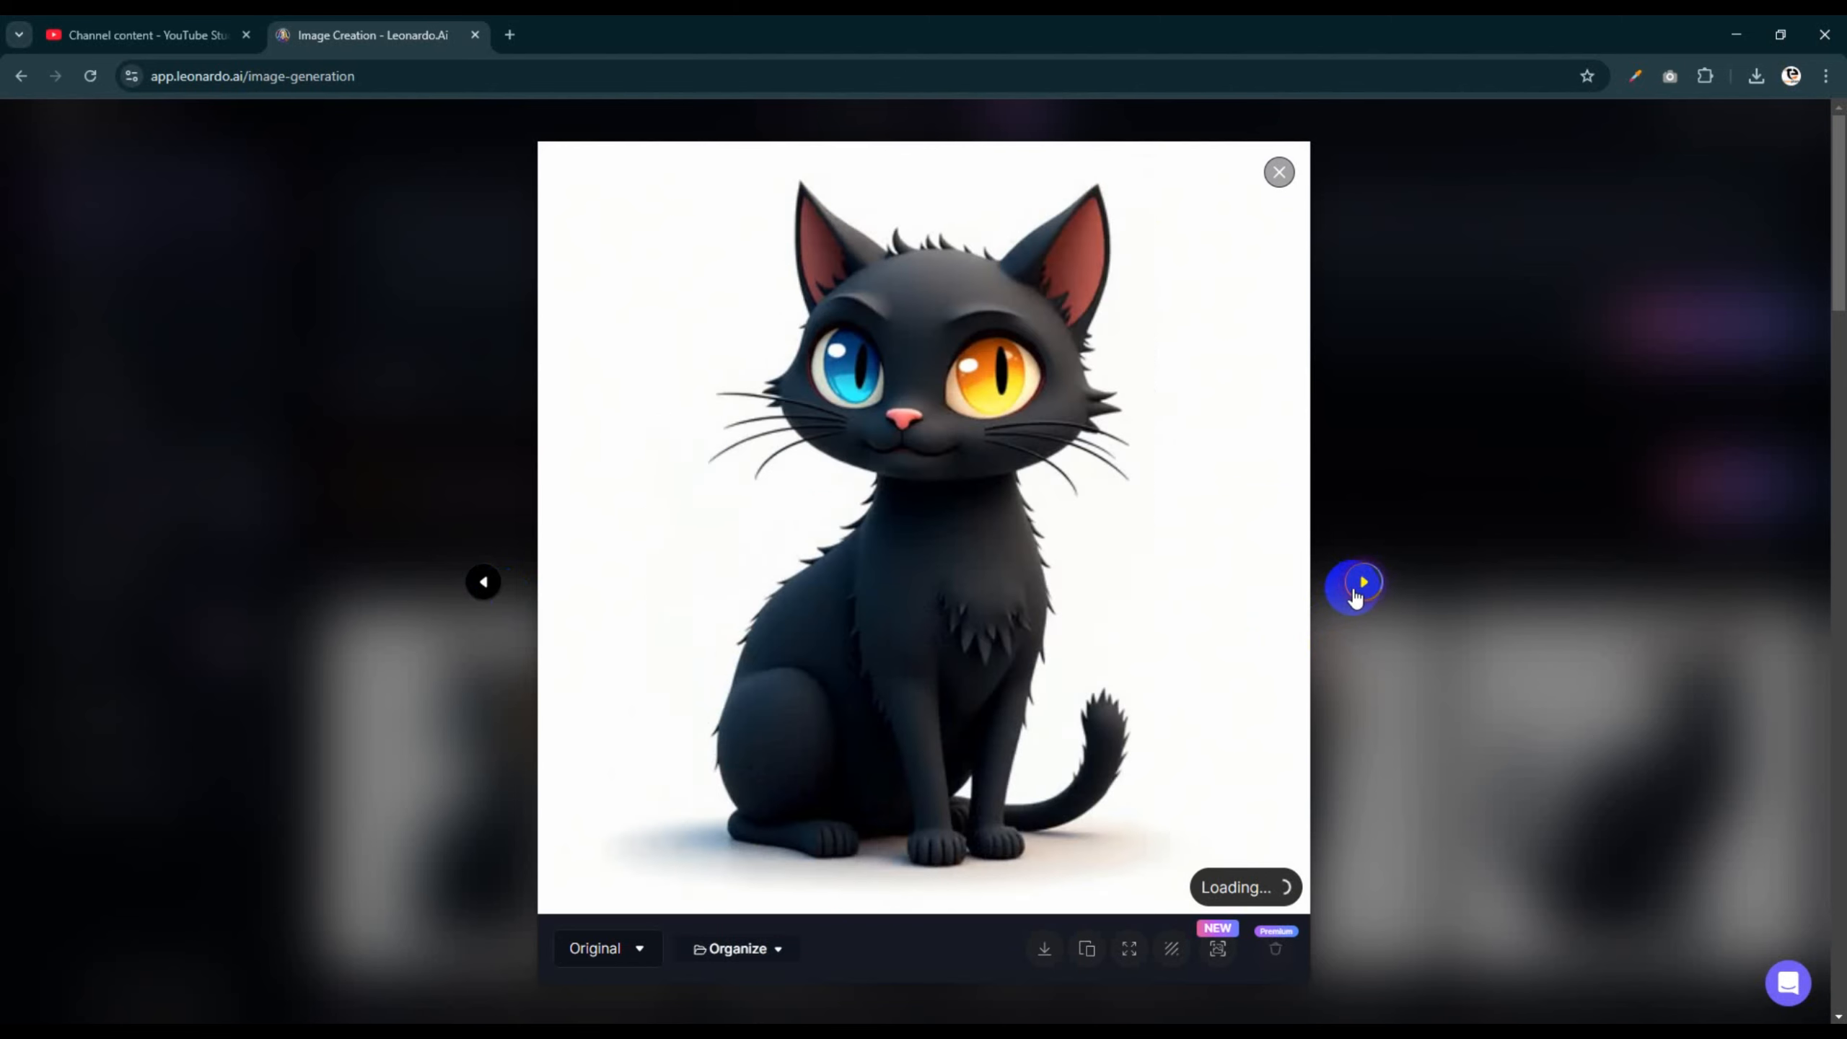
pyautogui.click(484, 581)
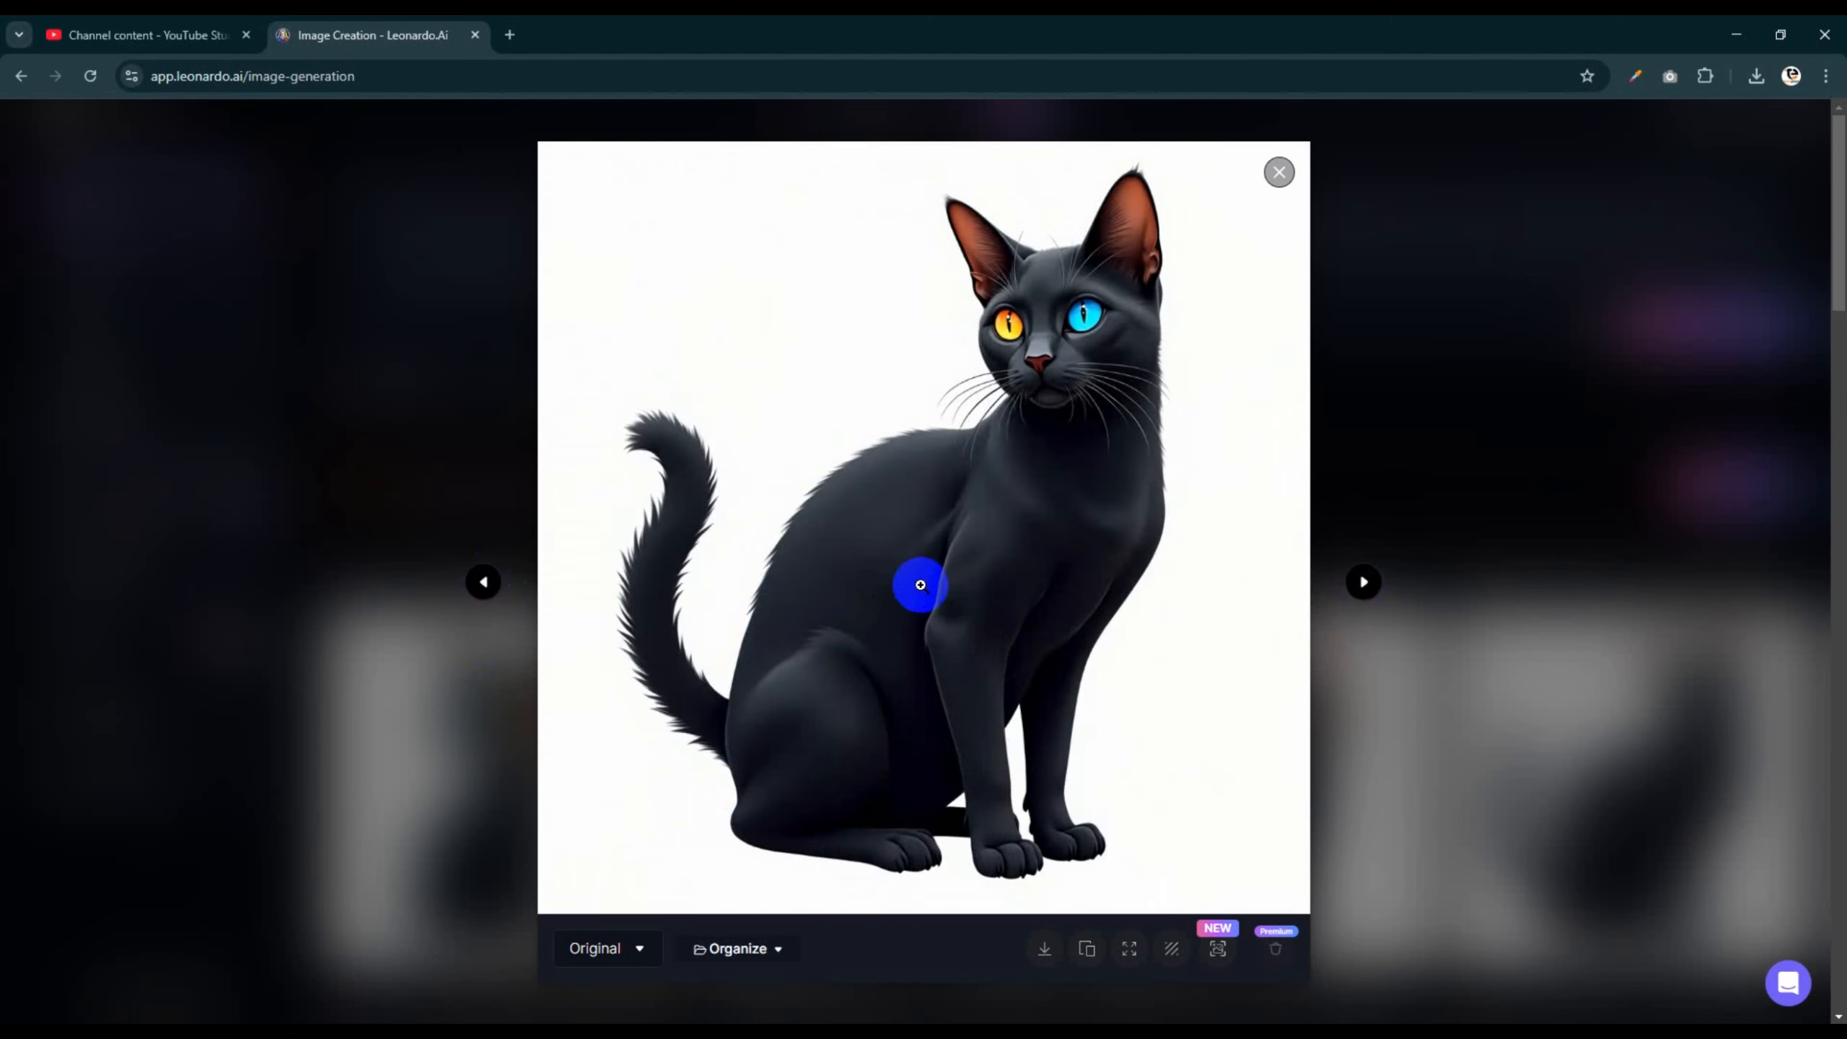
pyautogui.click(936, 568)
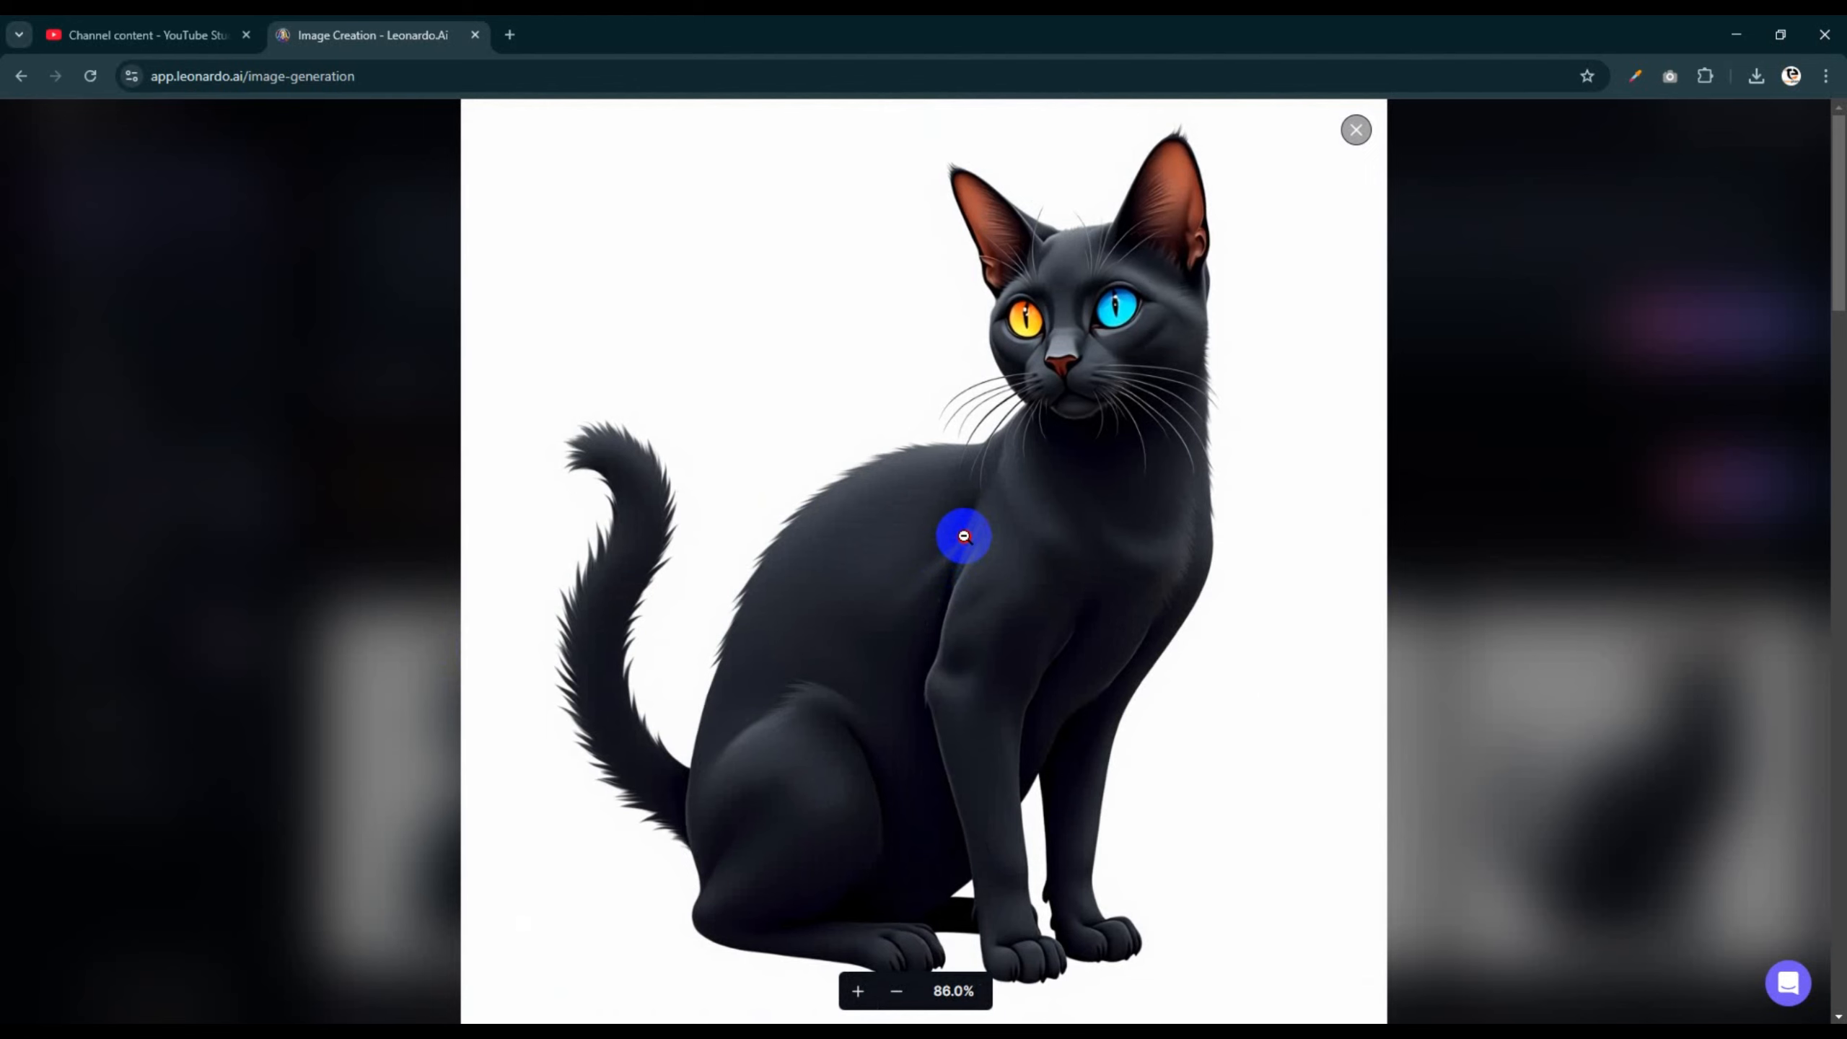
pyautogui.click(963, 536)
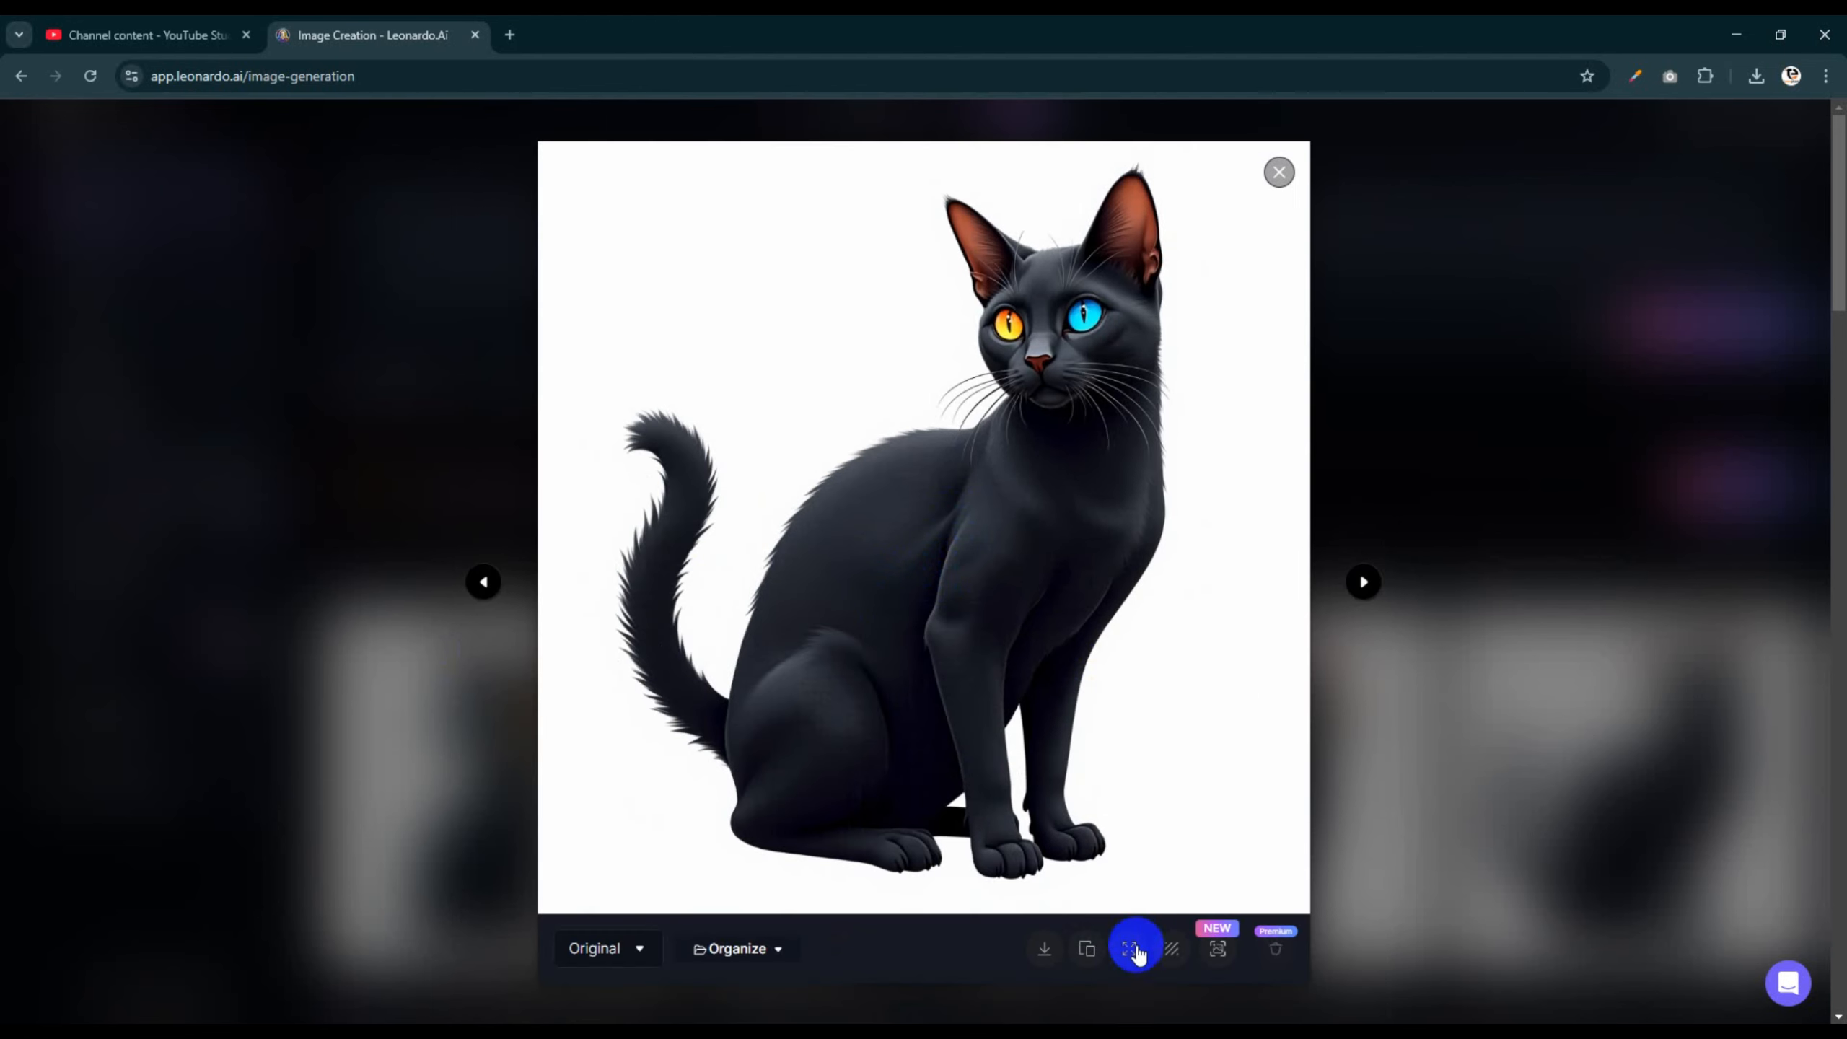
# Download the image of the cat with the raised, curled tail, close its preview and minimize the browser
pyautogui.click(1045, 950)
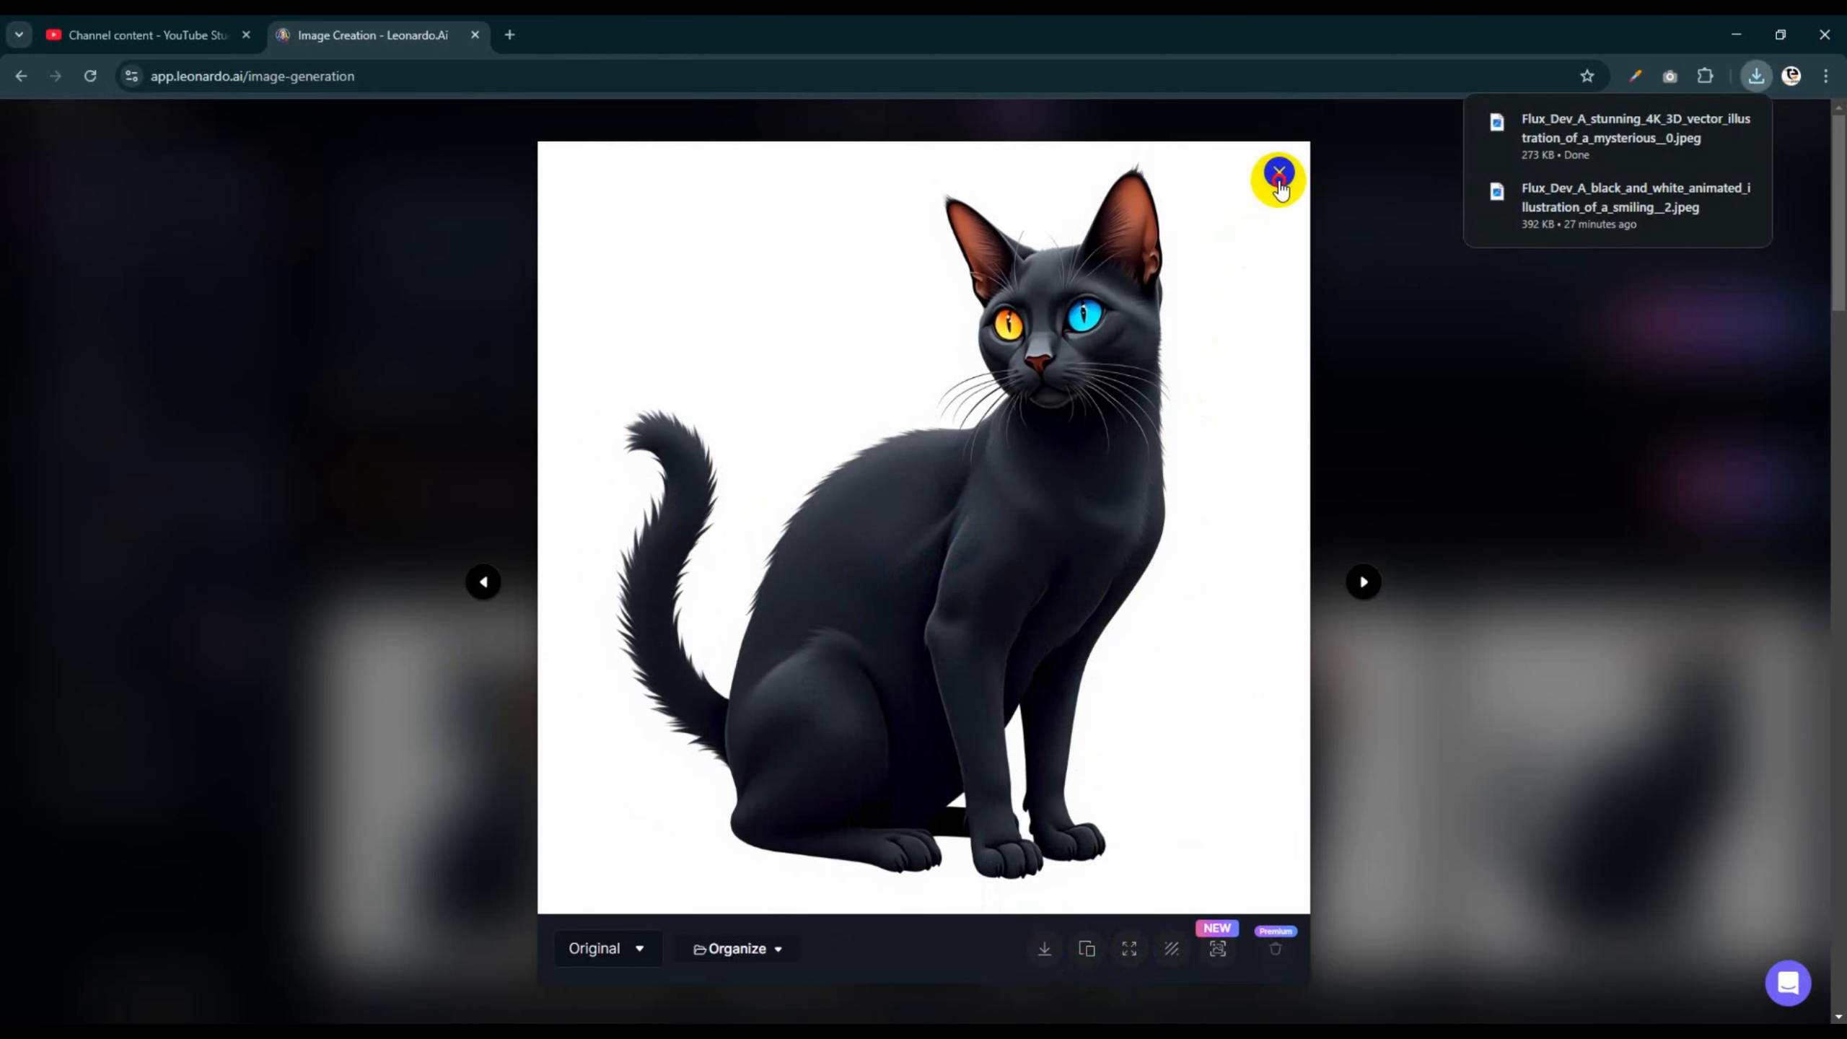
pyautogui.click(1279, 176)
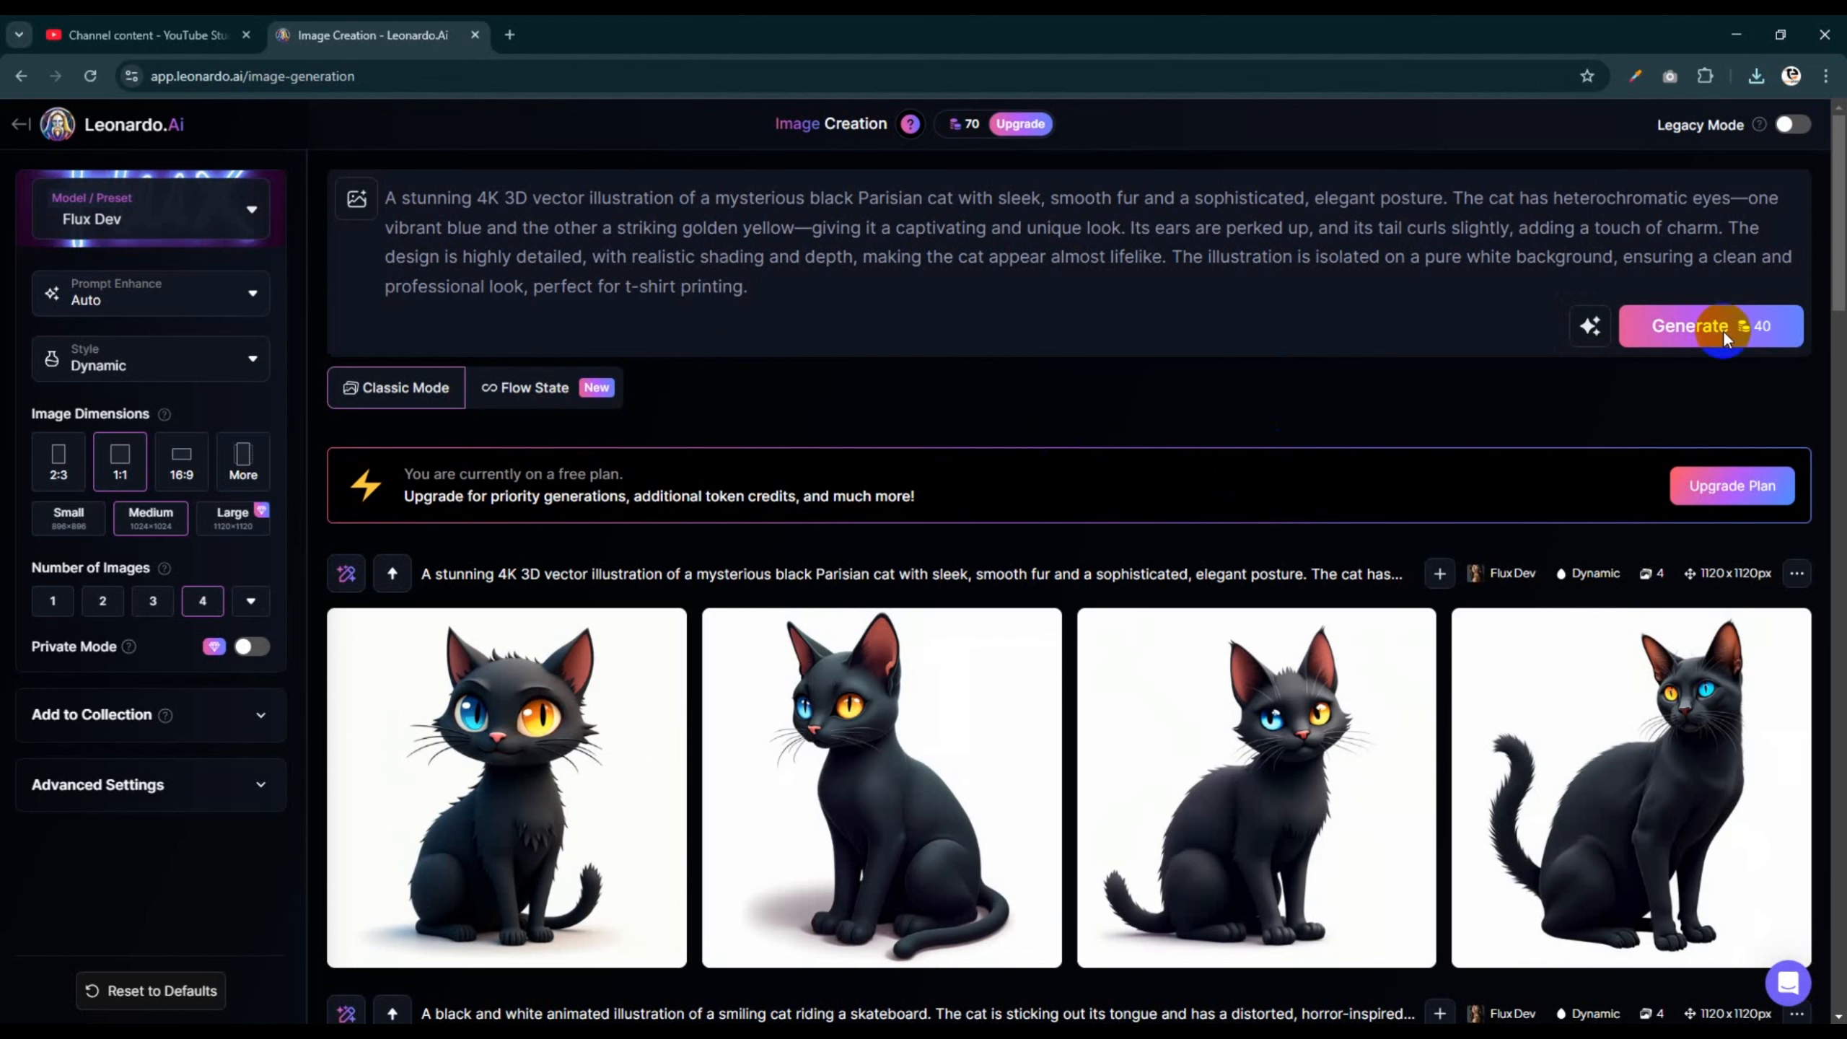
pyautogui.click(1736, 33)
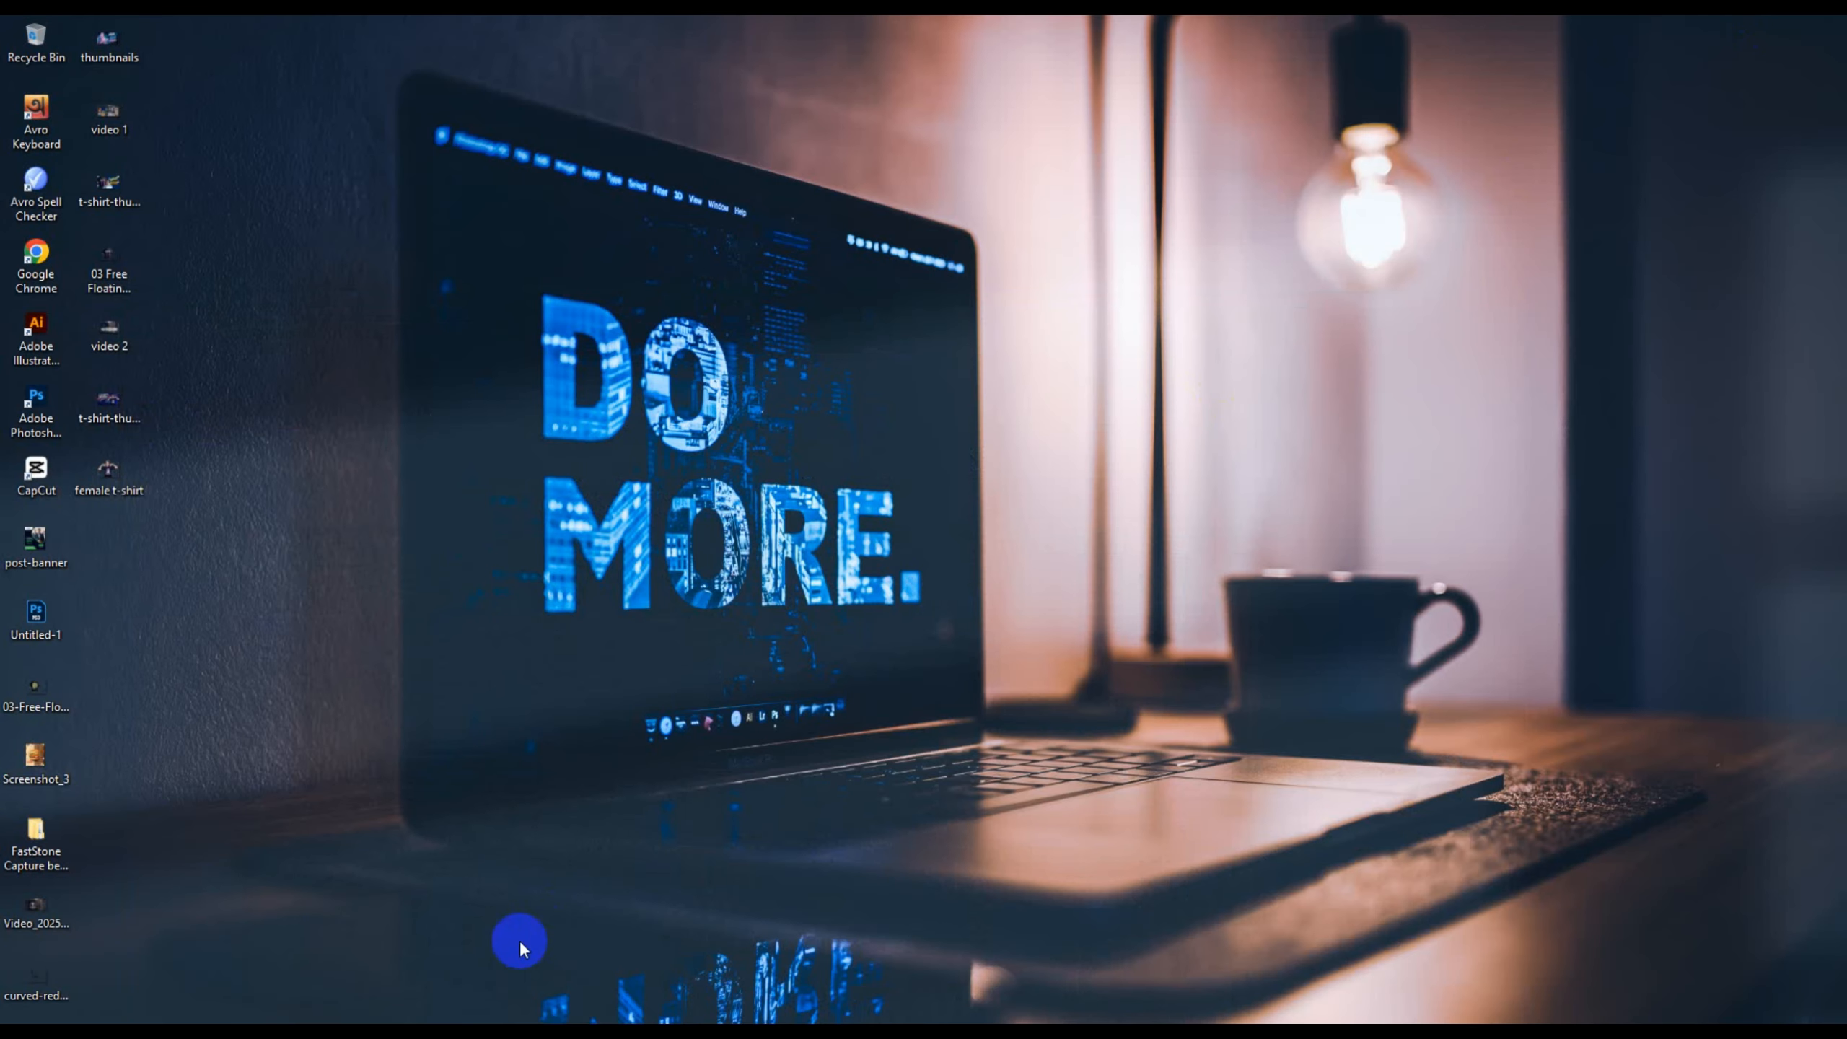
# Switch to Photoshop and place Flux_Dev_A_stunning_4K_3D_vector_illustration_of_a_mysterious__0 from Downloads as a linked image in the Untitled-1 document
pyautogui.hotkey('alt', 'Tab')
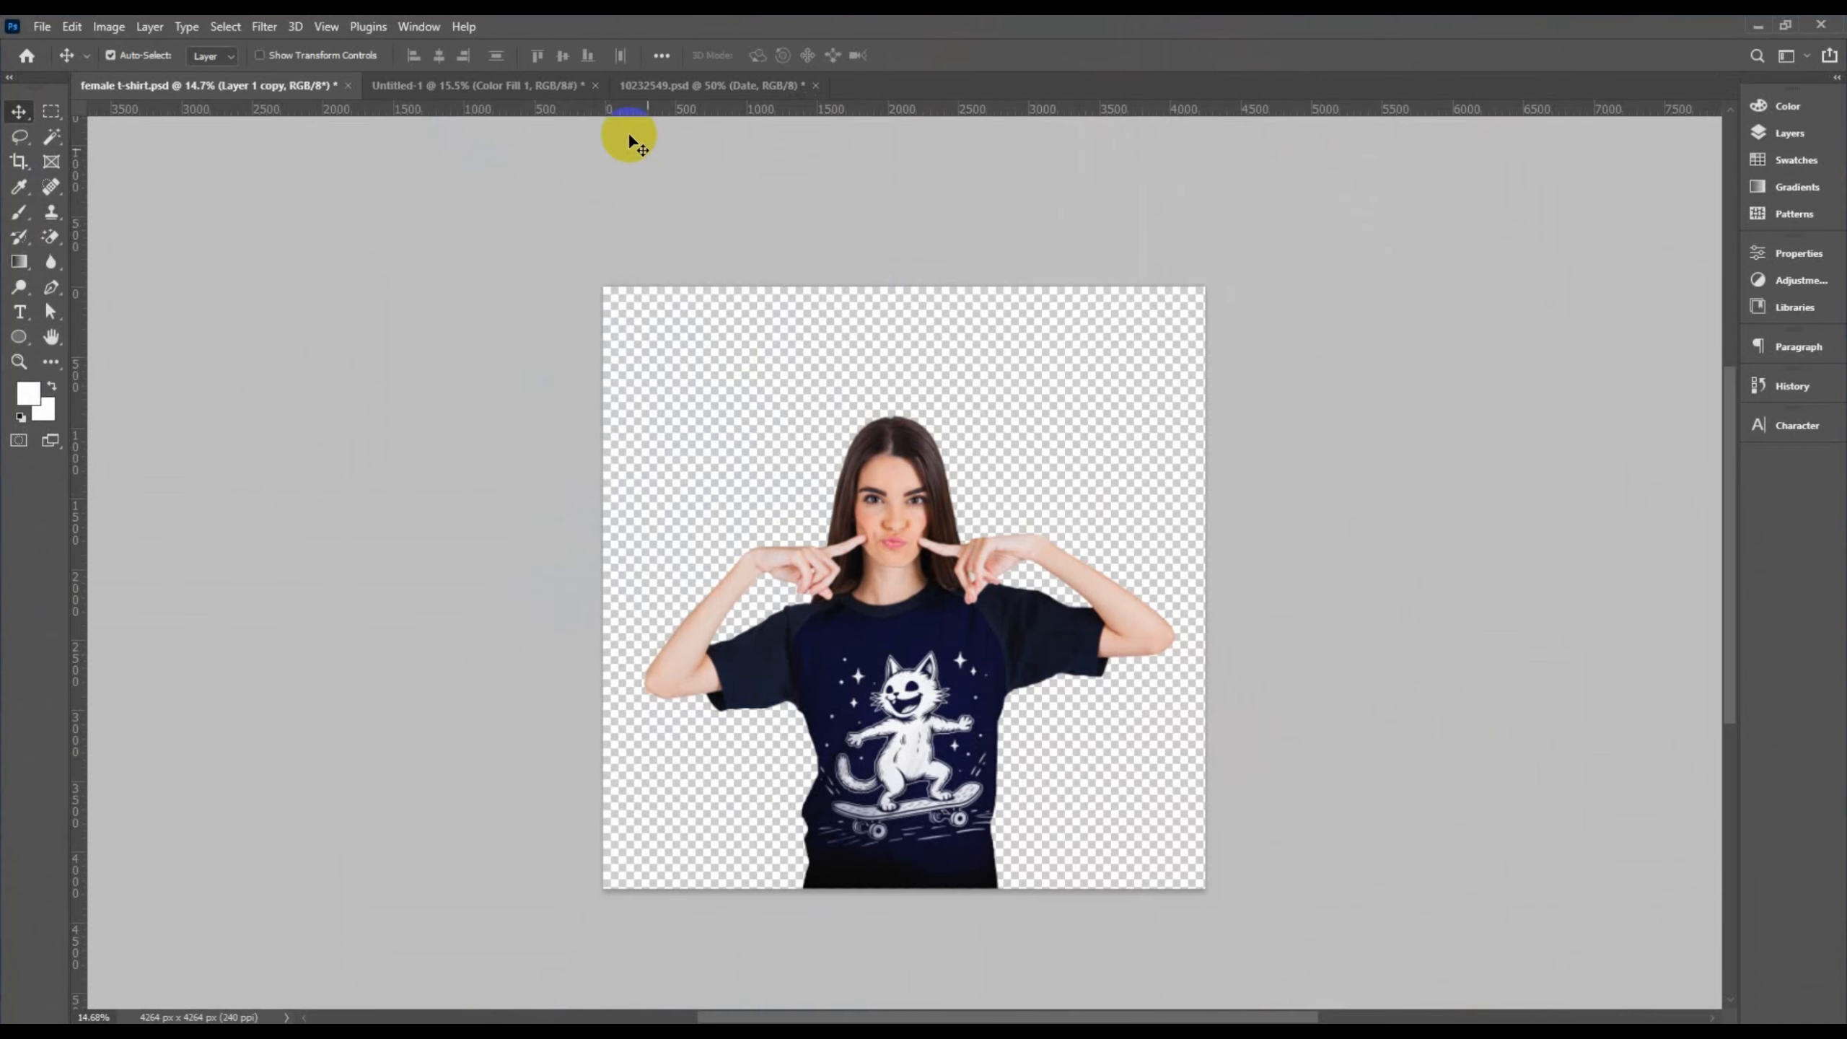
pyautogui.click(469, 86)
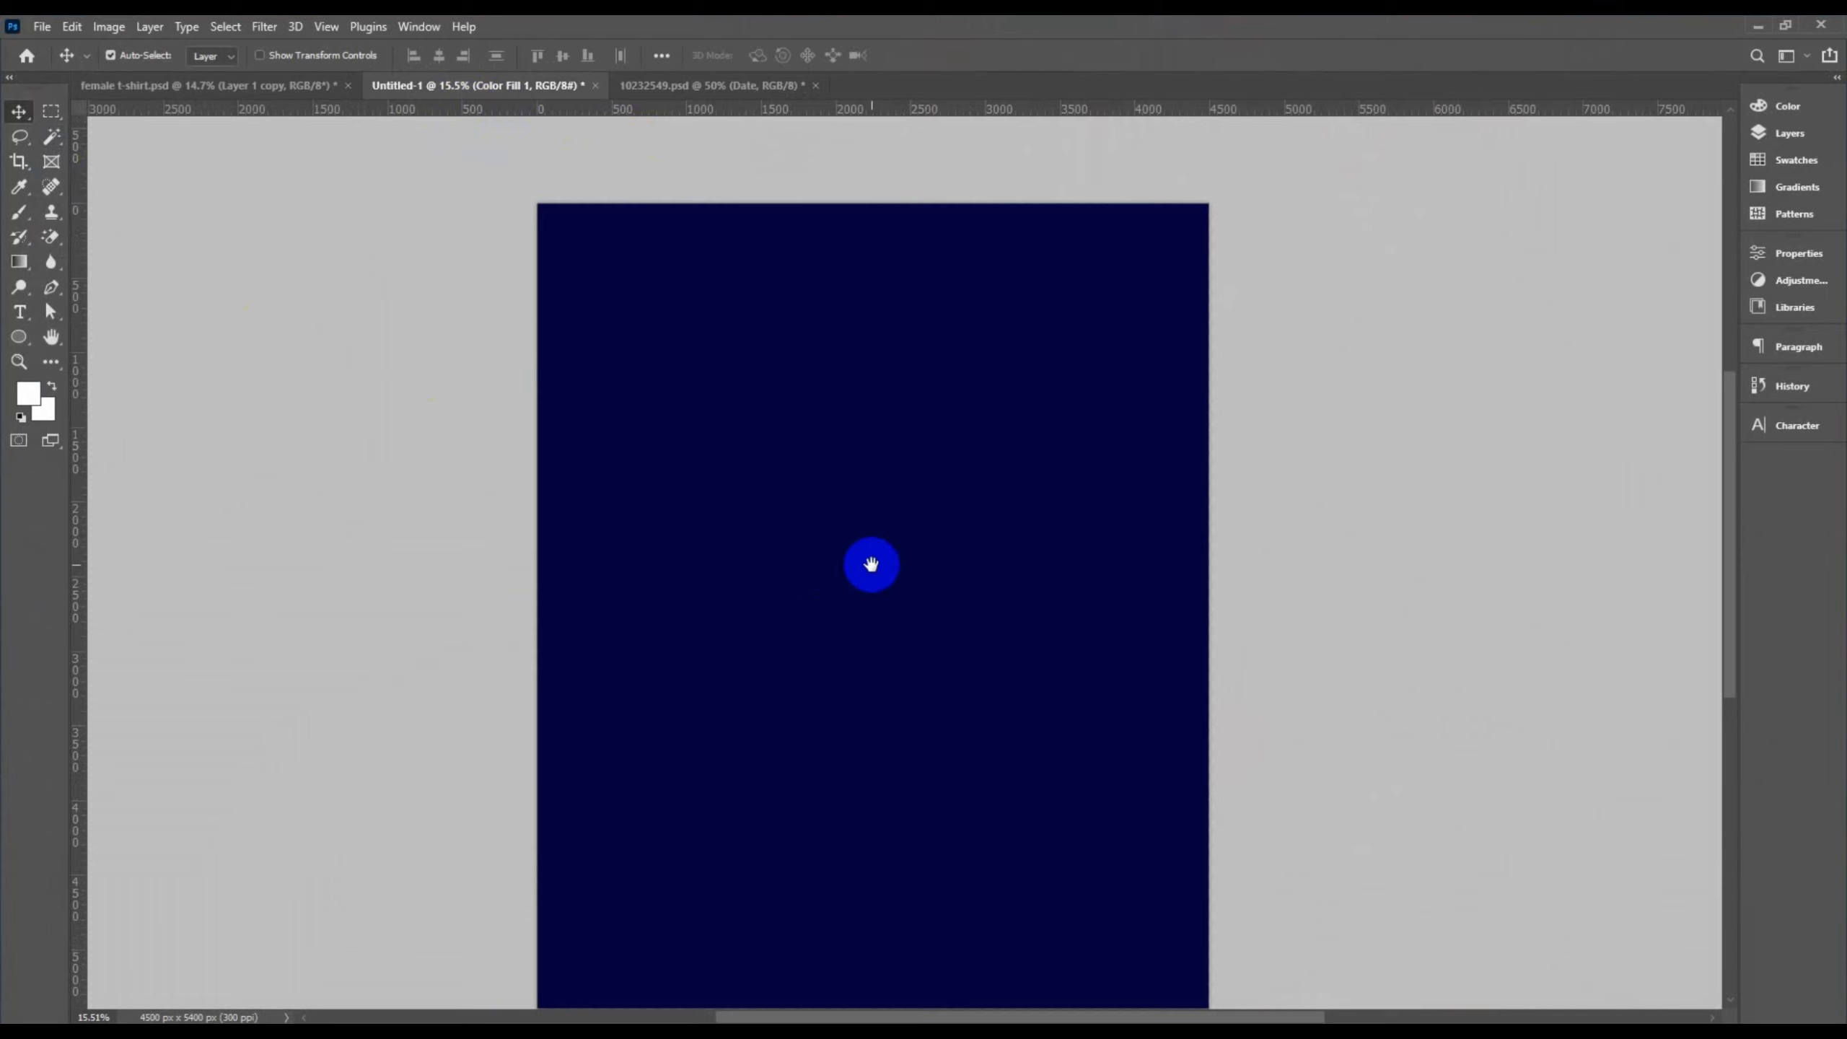
pyautogui.moveTo(871, 565); pyautogui.dragTo(874, 528)
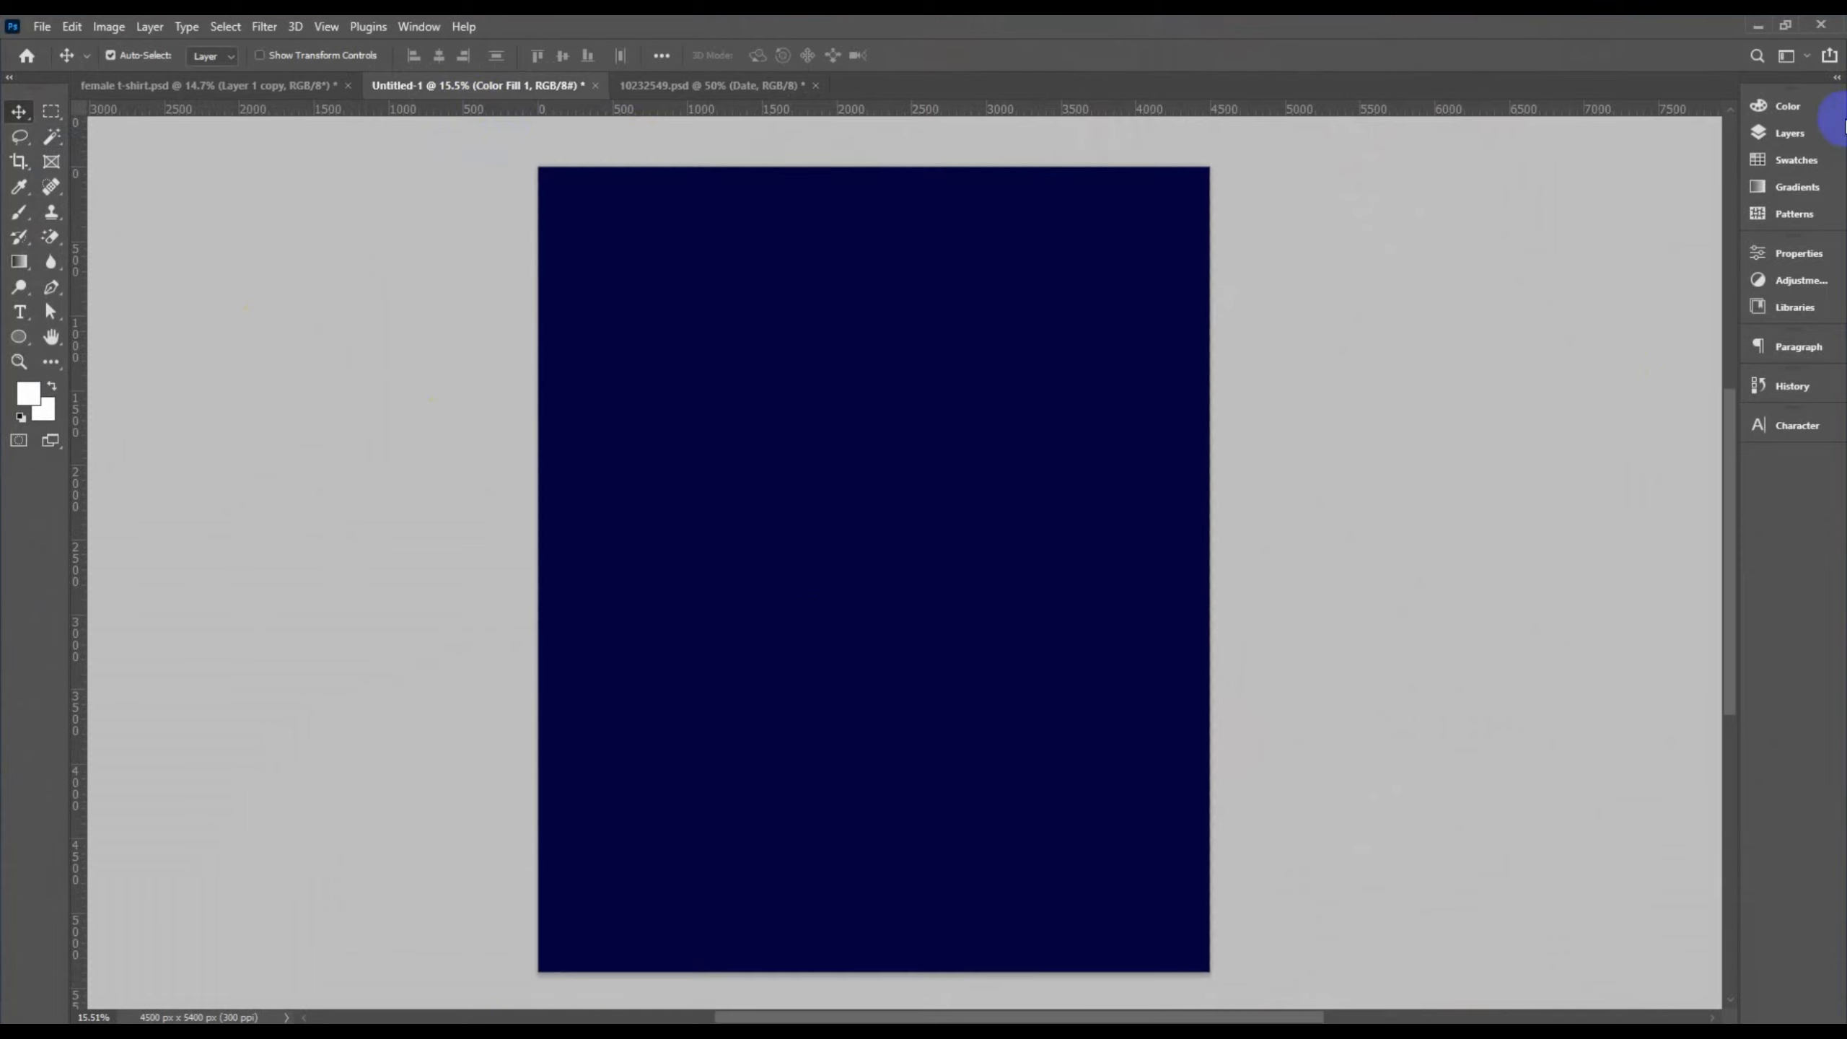
pyautogui.click(41, 26)
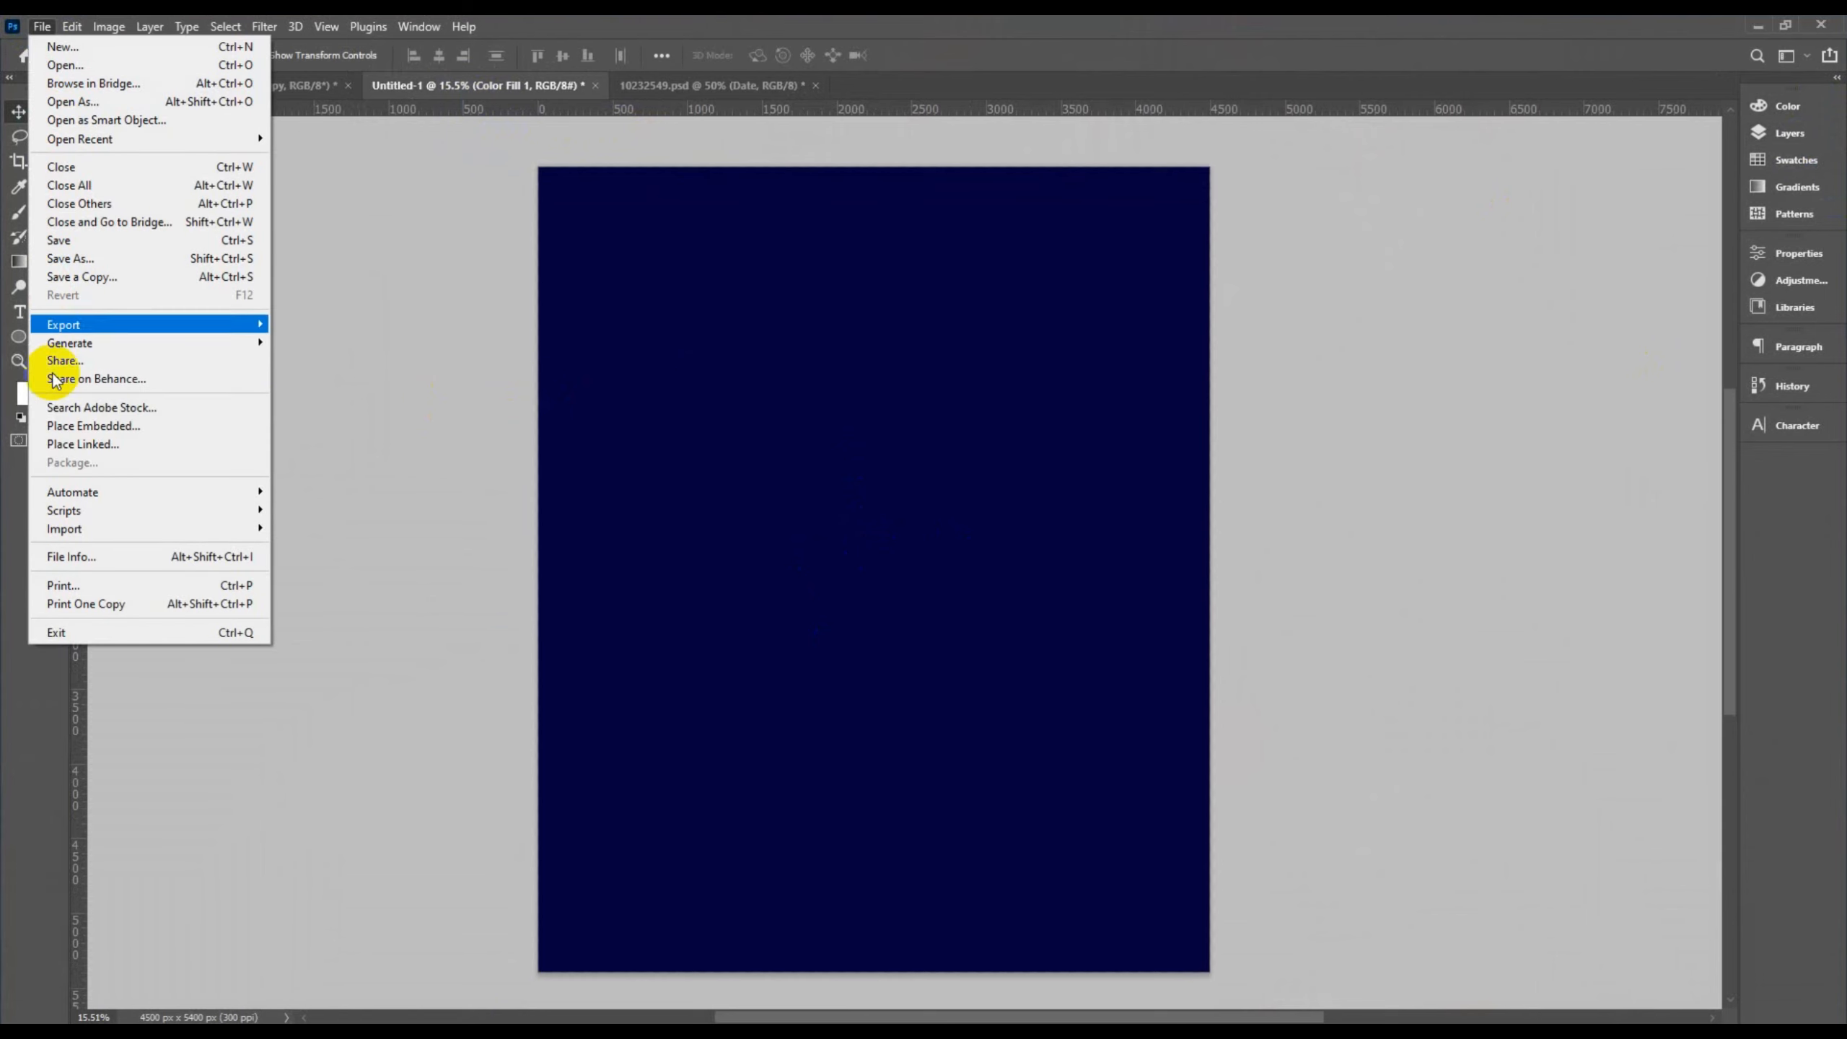
pyautogui.click(72, 444)
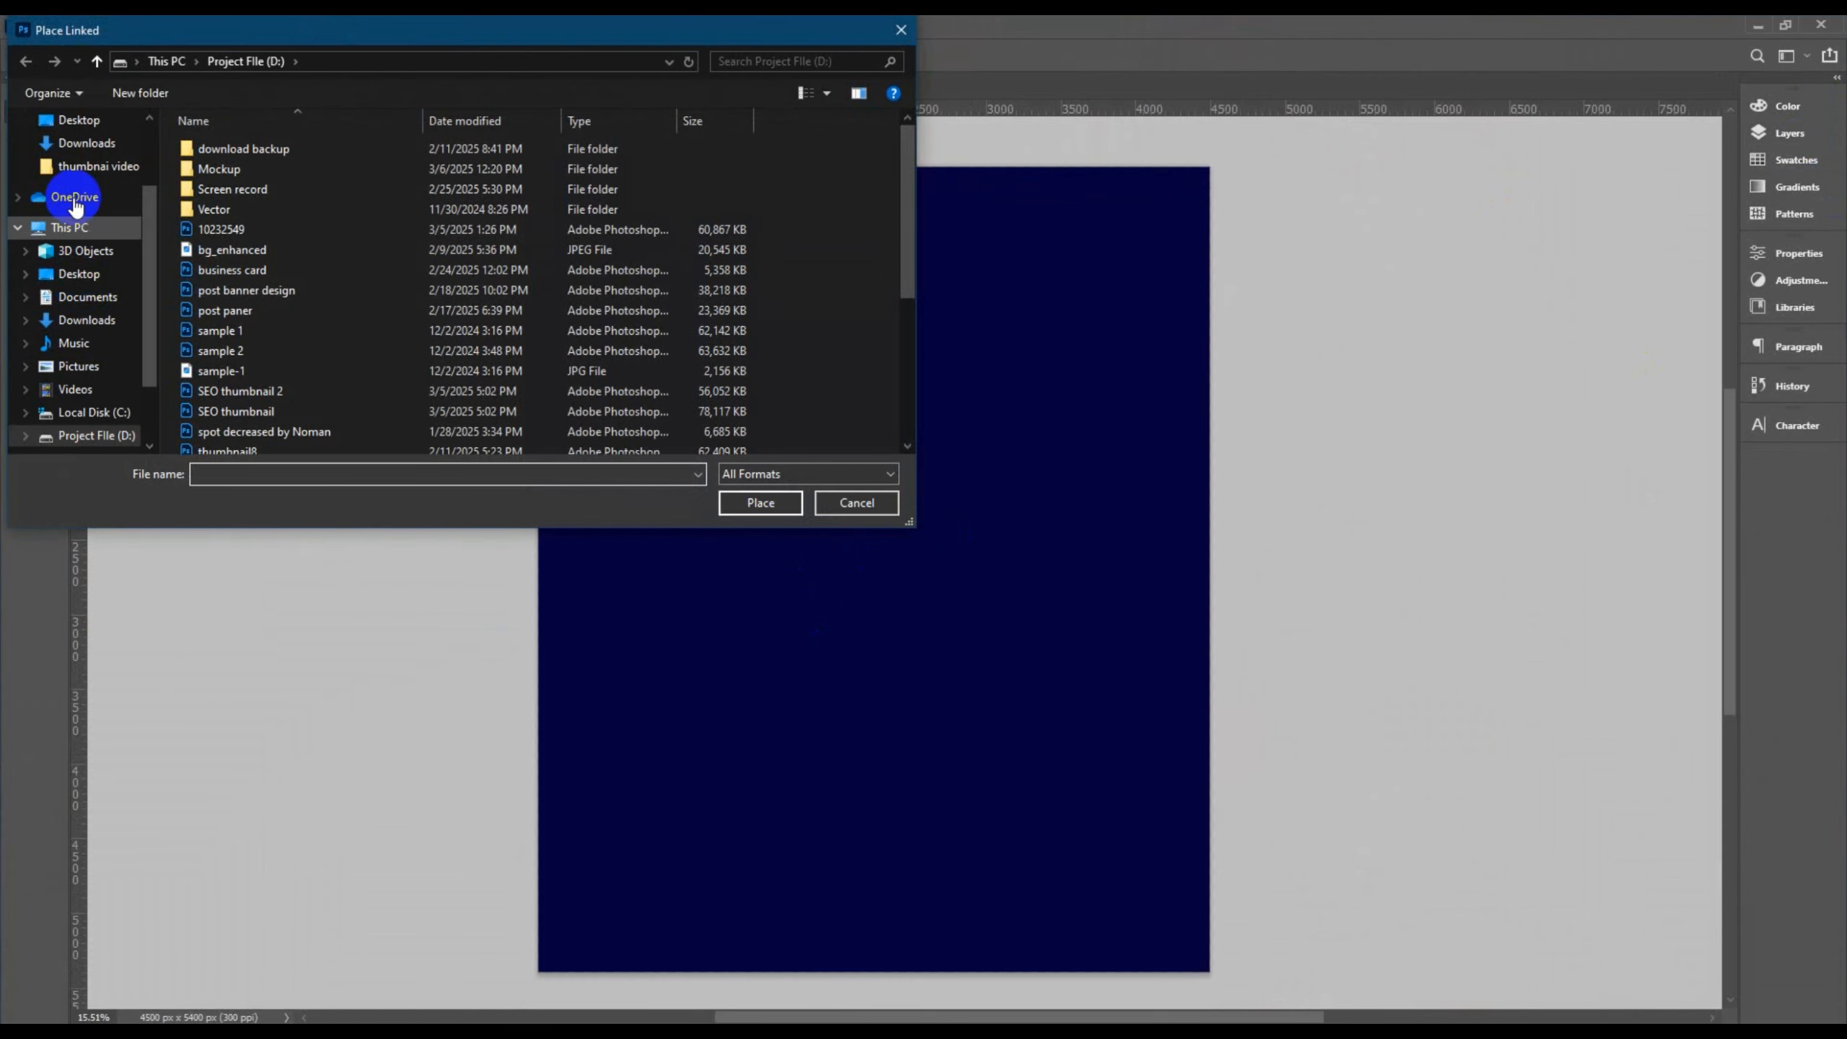
pyautogui.click(87, 143)
pyautogui.click(302, 265)
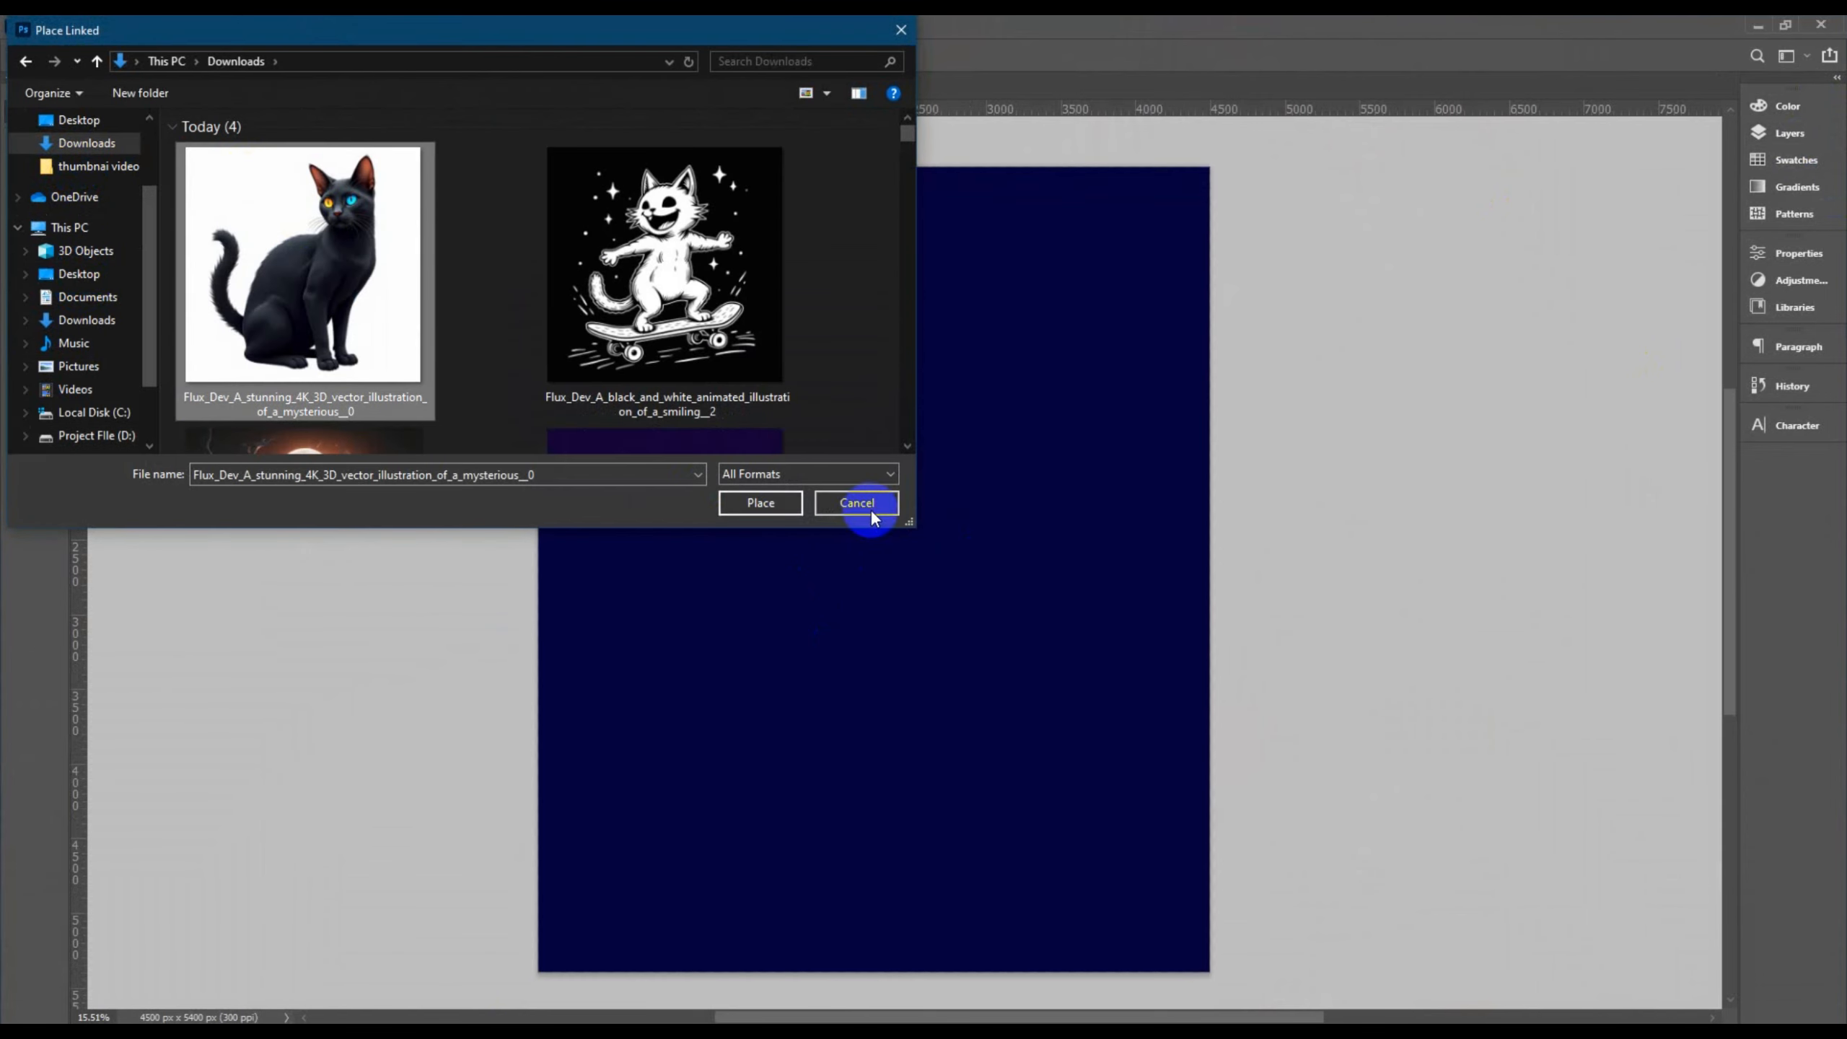
pyautogui.click(785, 504)
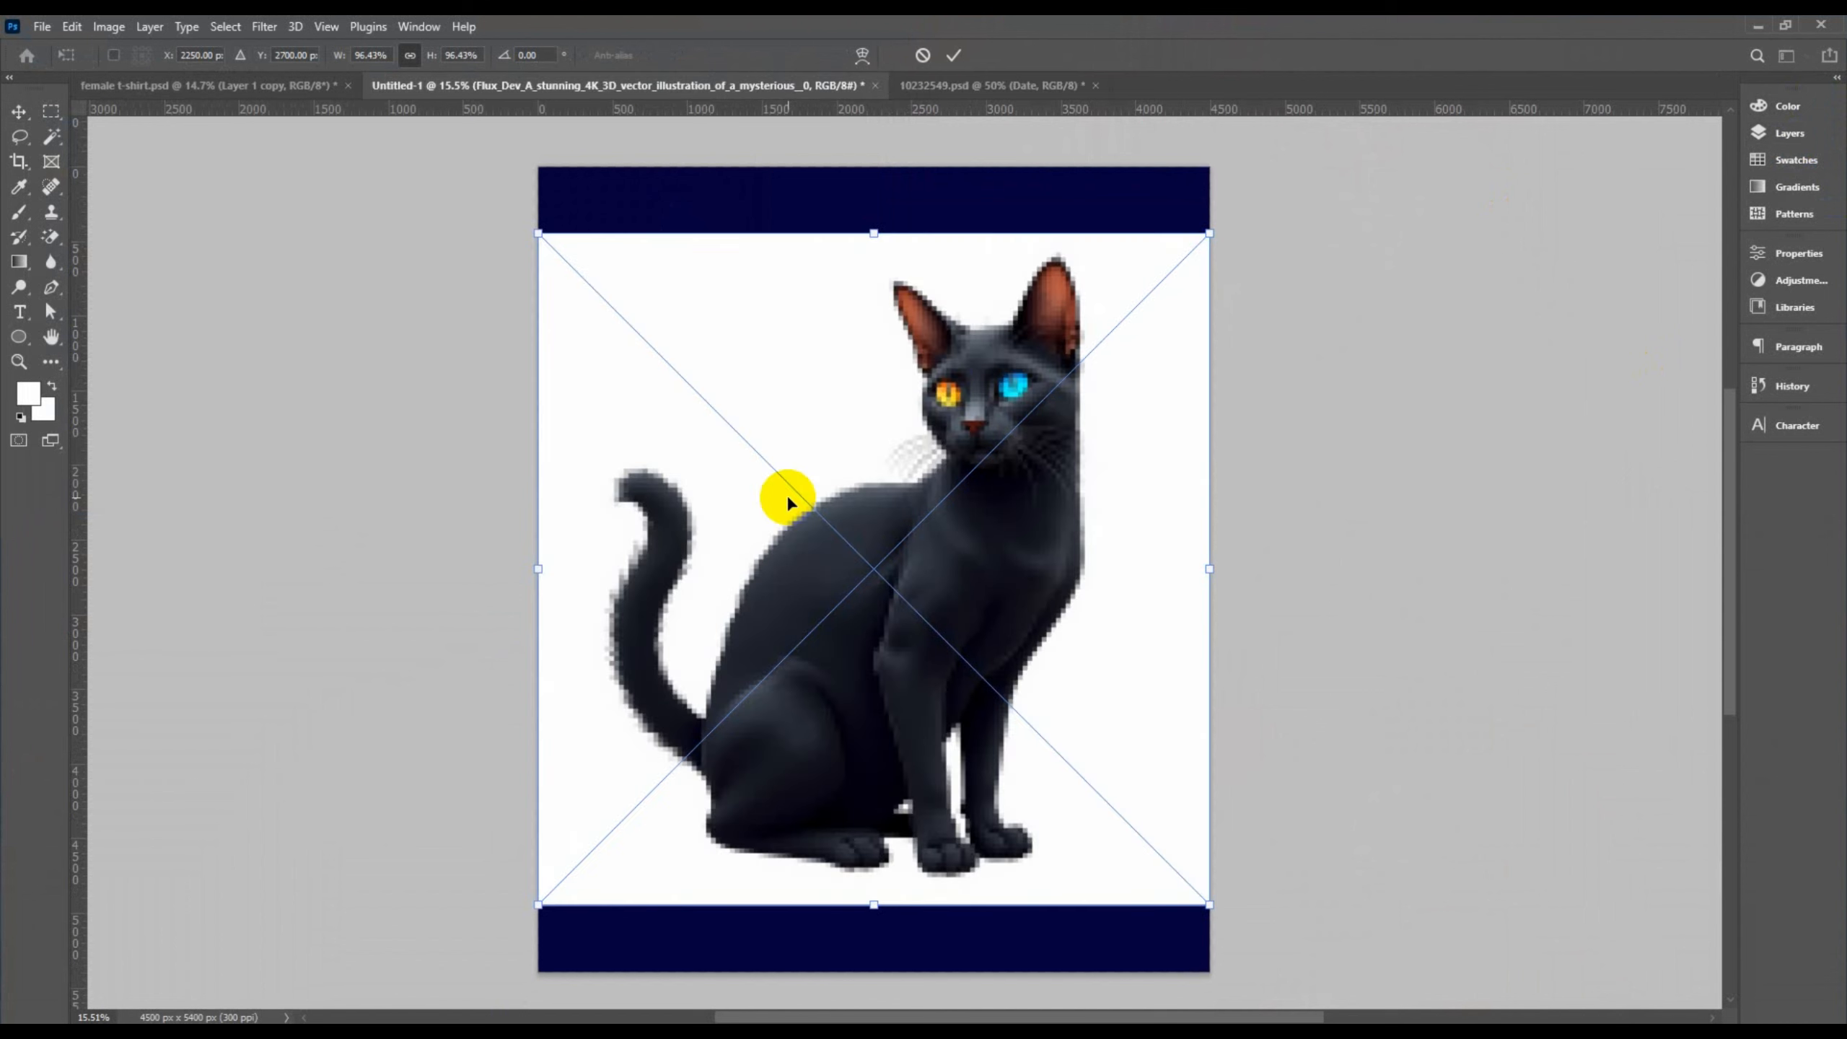
# Scale the placed cat image down to about 92.7% within the canvas and commit the placement
pyautogui.moveTo(1203, 233); pyautogui.dragTo(1194, 249)
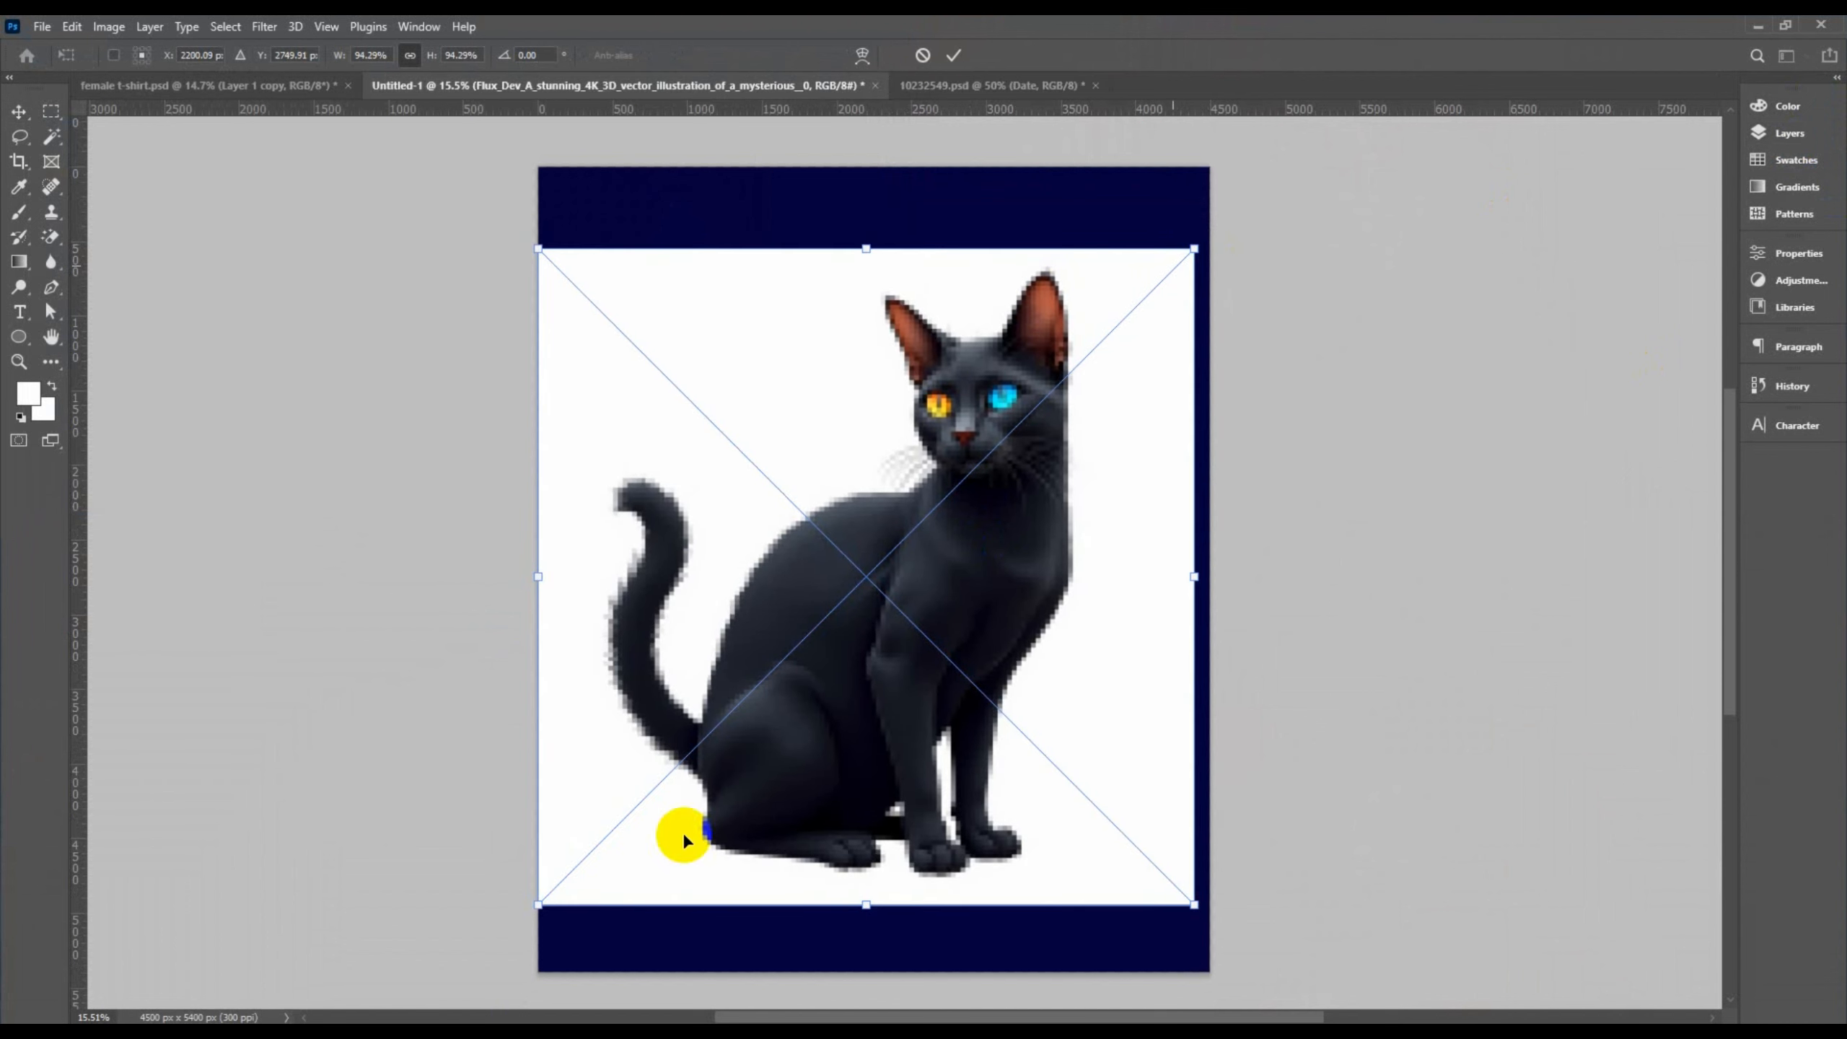
pyautogui.moveTo(545, 906); pyautogui.dragTo(549, 893)
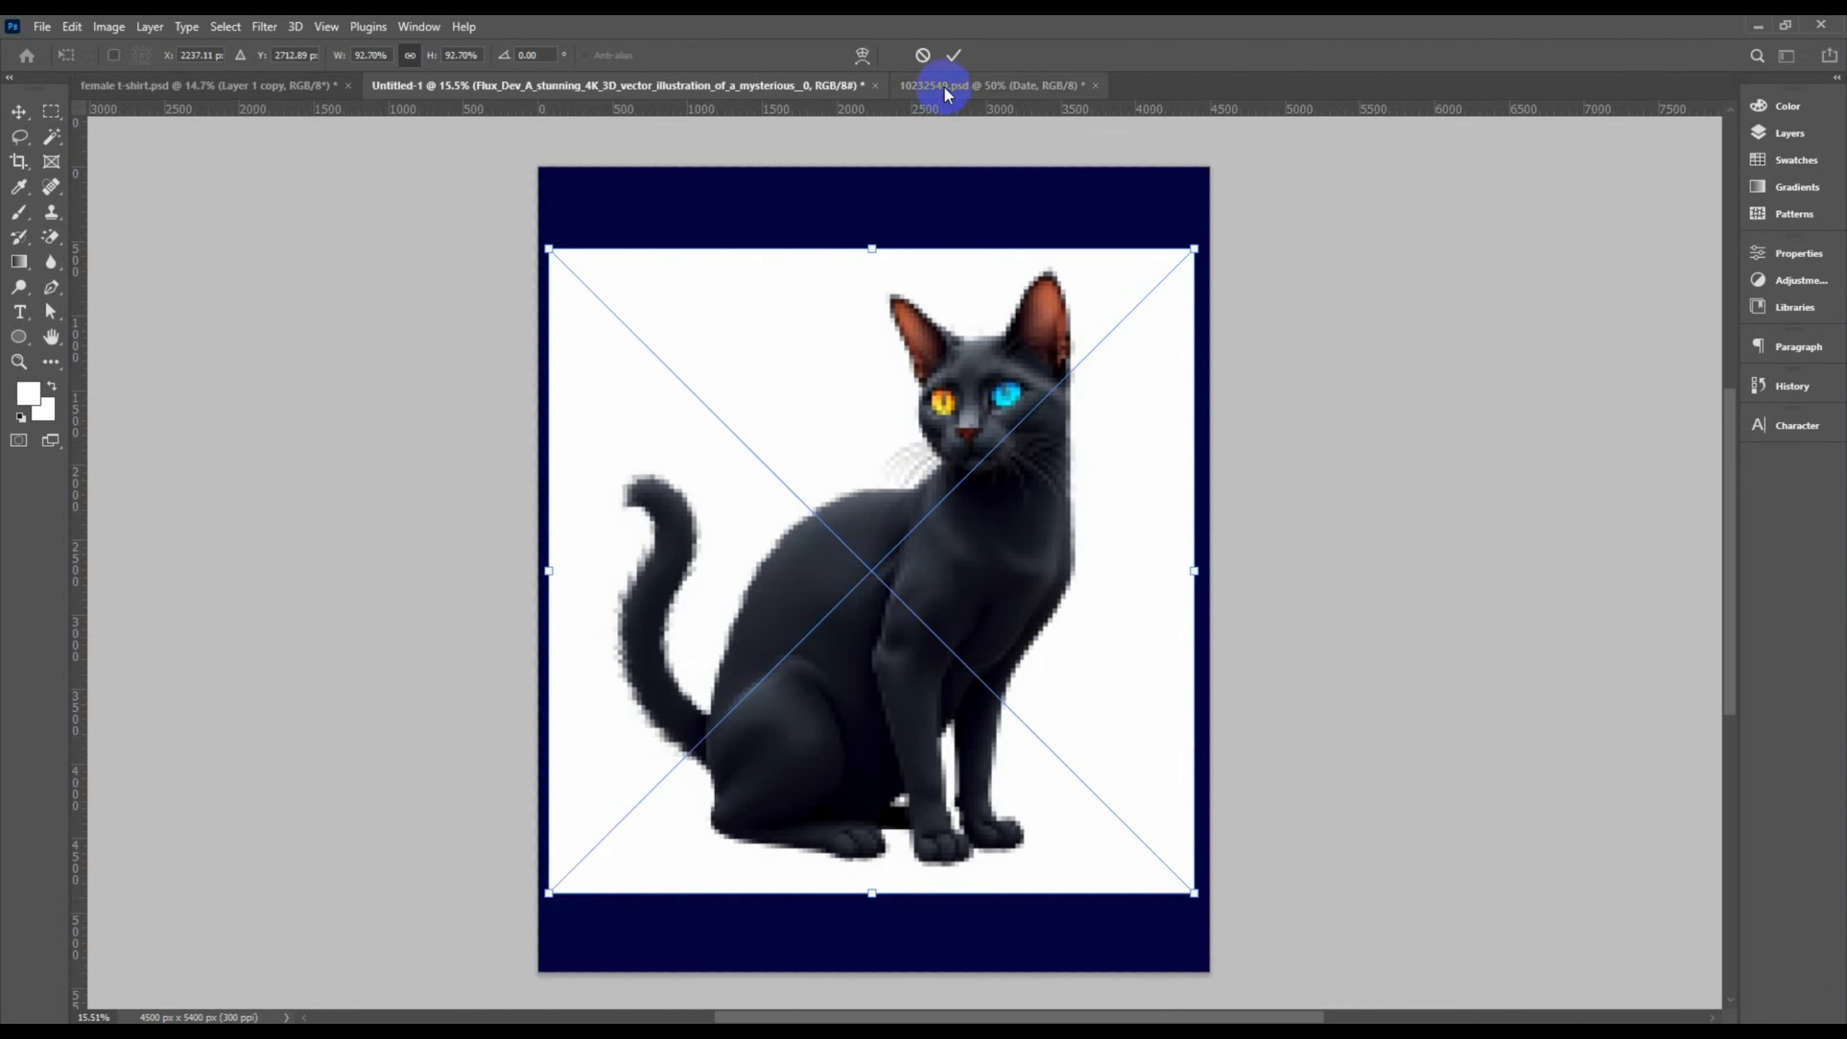
pyautogui.click(953, 56)
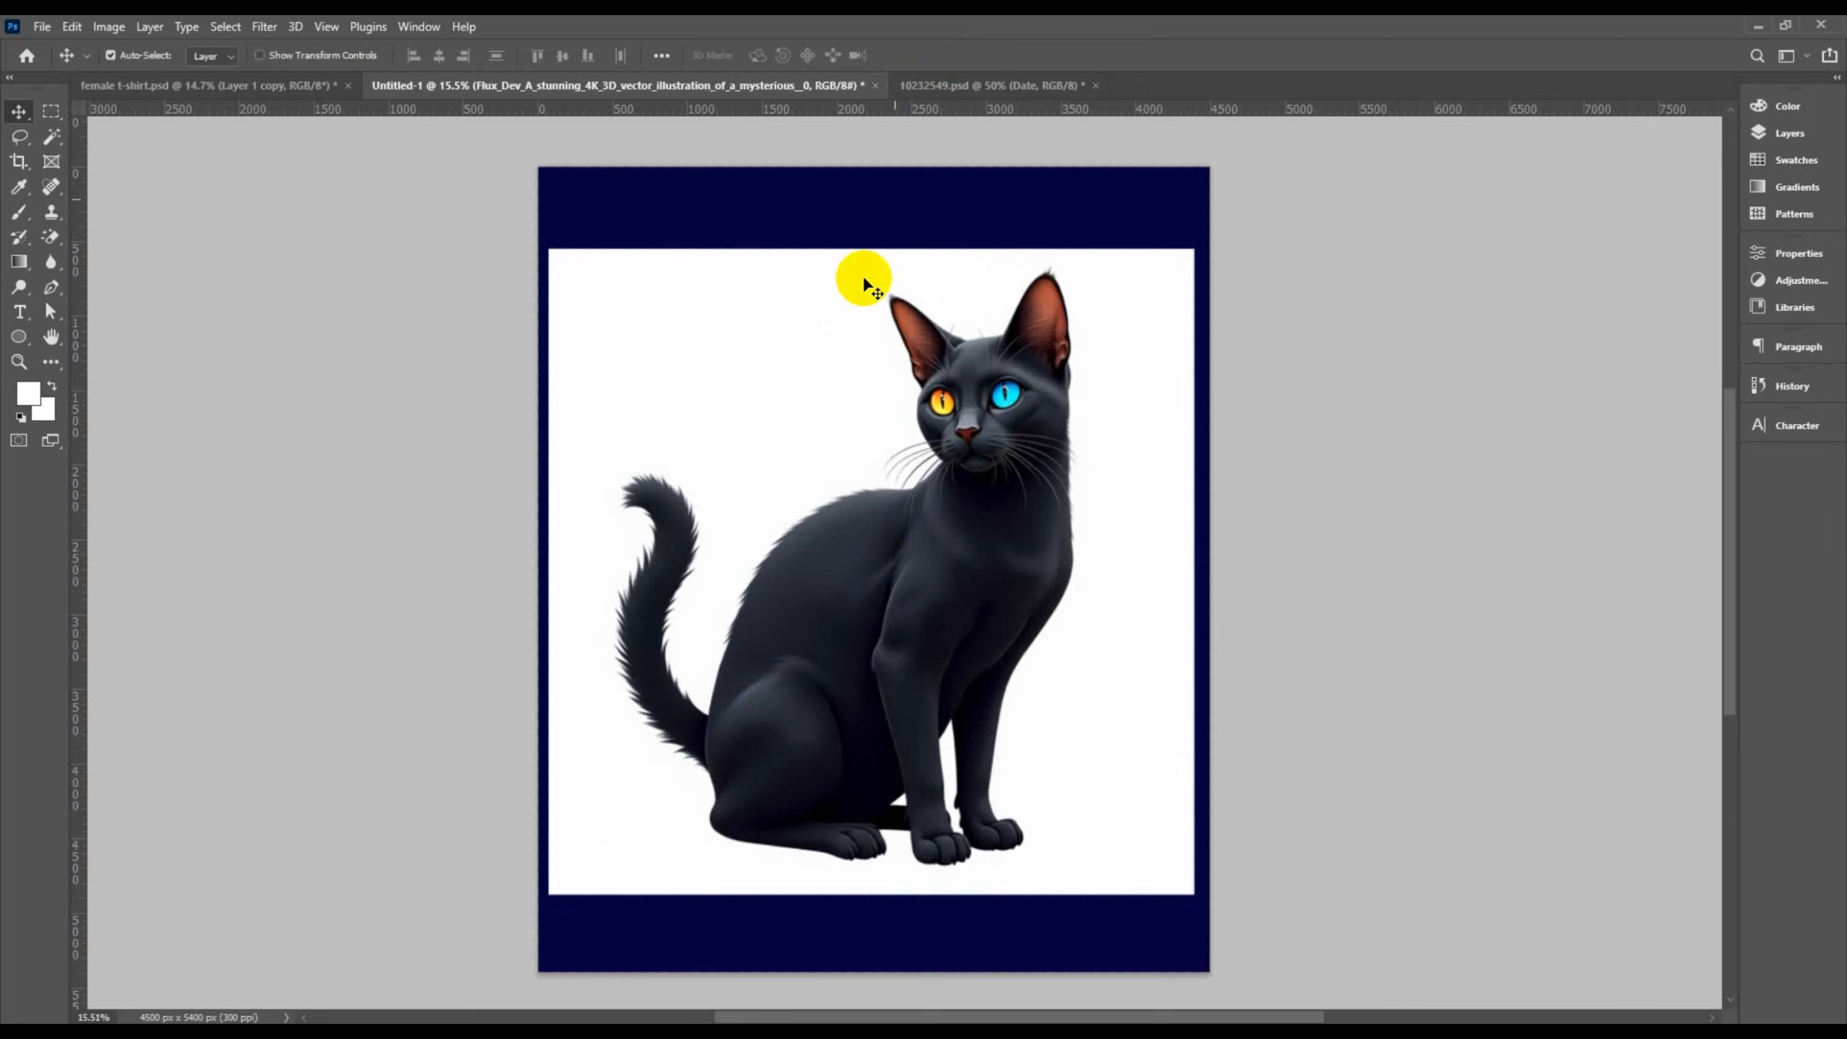
# Outline the whole cat loosely with the Lasso tool and open the selection in Select and Mask
pyautogui.press('l')
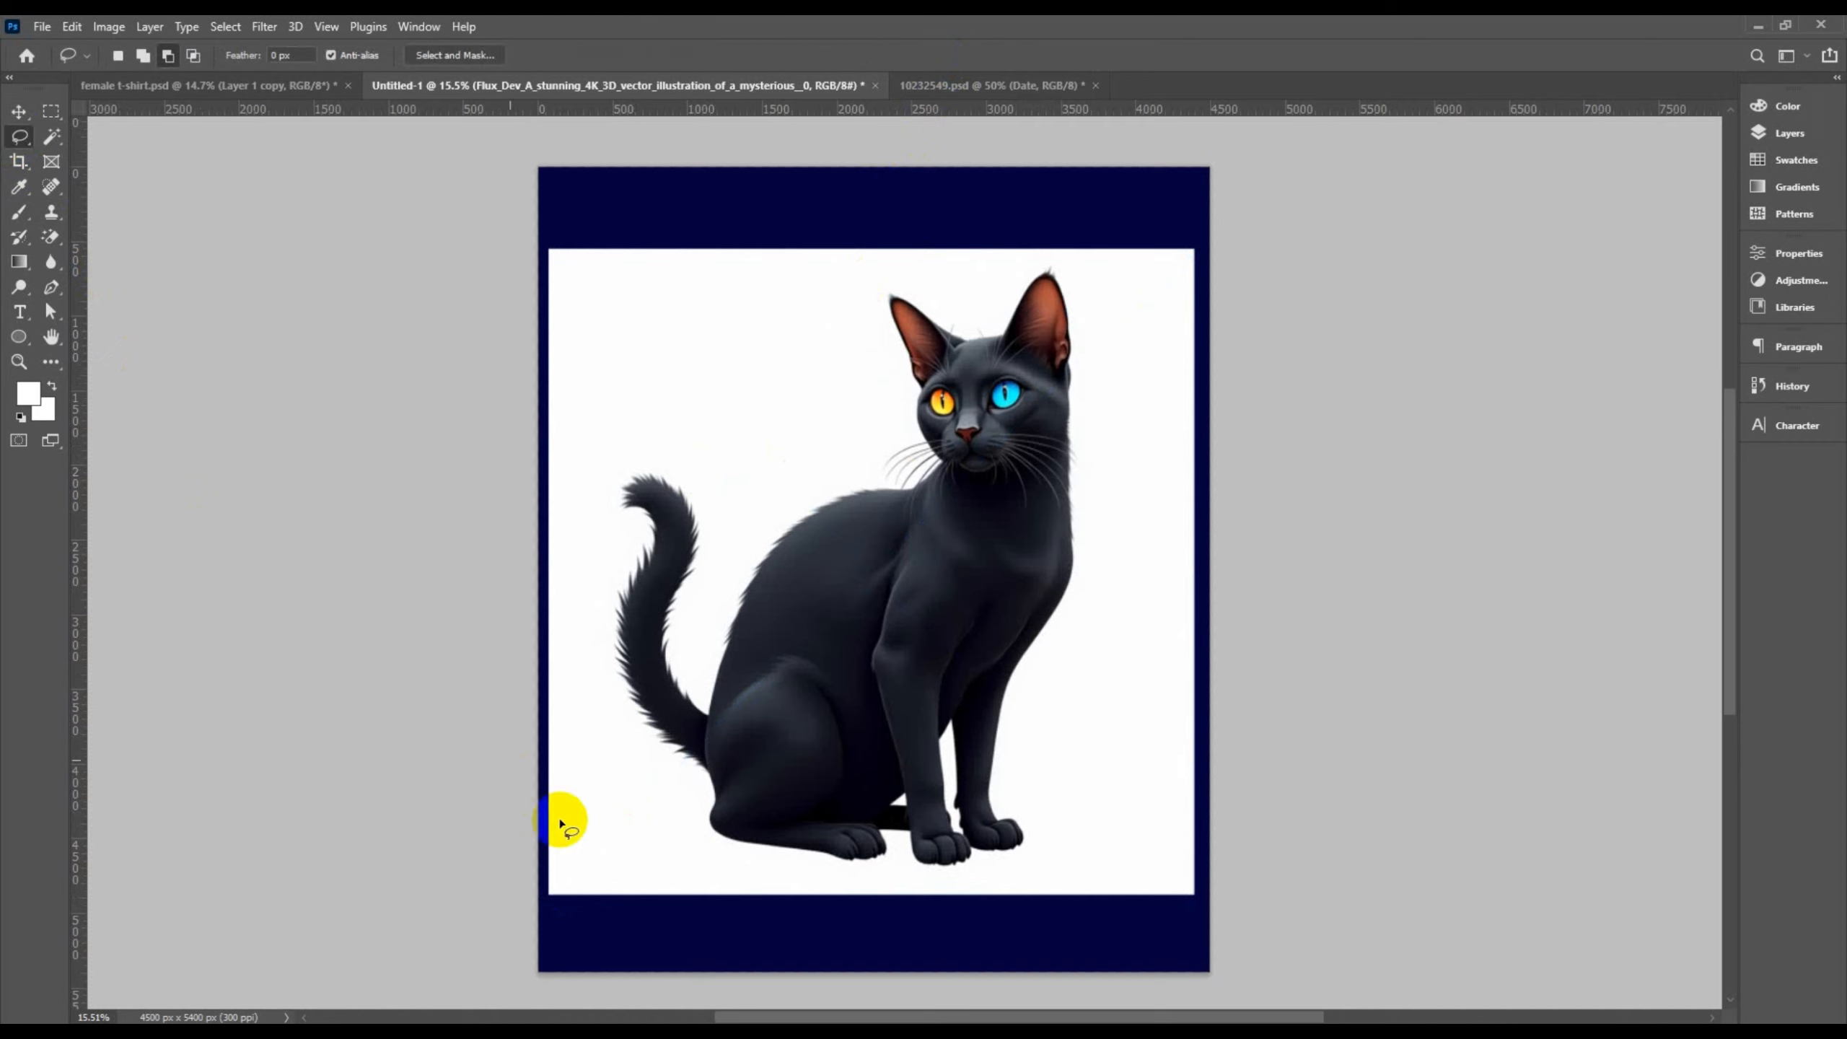
pyautogui.moveTo(814, 878)
pyautogui.mouseDown()
pyautogui.moveTo(690, 843)
pyautogui.moveTo(678, 823)
pyautogui.moveTo(697, 799)
pyautogui.moveTo(613, 697)
pyautogui.moveTo(596, 635)
pyautogui.moveTo(626, 535)
pyautogui.moveTo(608, 486)
pyautogui.moveTo(627, 465)
pyautogui.moveTo(717, 469)
pyautogui.moveTo(710, 608)
pyautogui.moveTo(765, 502)
pyautogui.moveTo(846, 482)
pyautogui.moveTo(895, 430)
pyautogui.moveTo(868, 318)
pyautogui.moveTo(884, 239)
pyautogui.moveTo(945, 295)
pyautogui.moveTo(970, 270)
pyautogui.moveTo(1064, 260)
pyautogui.moveTo(1091, 332)
pyautogui.moveTo(1087, 557)
pyautogui.moveTo(1047, 883)
pyautogui.moveTo(828, 883)
pyautogui.mouseUp()
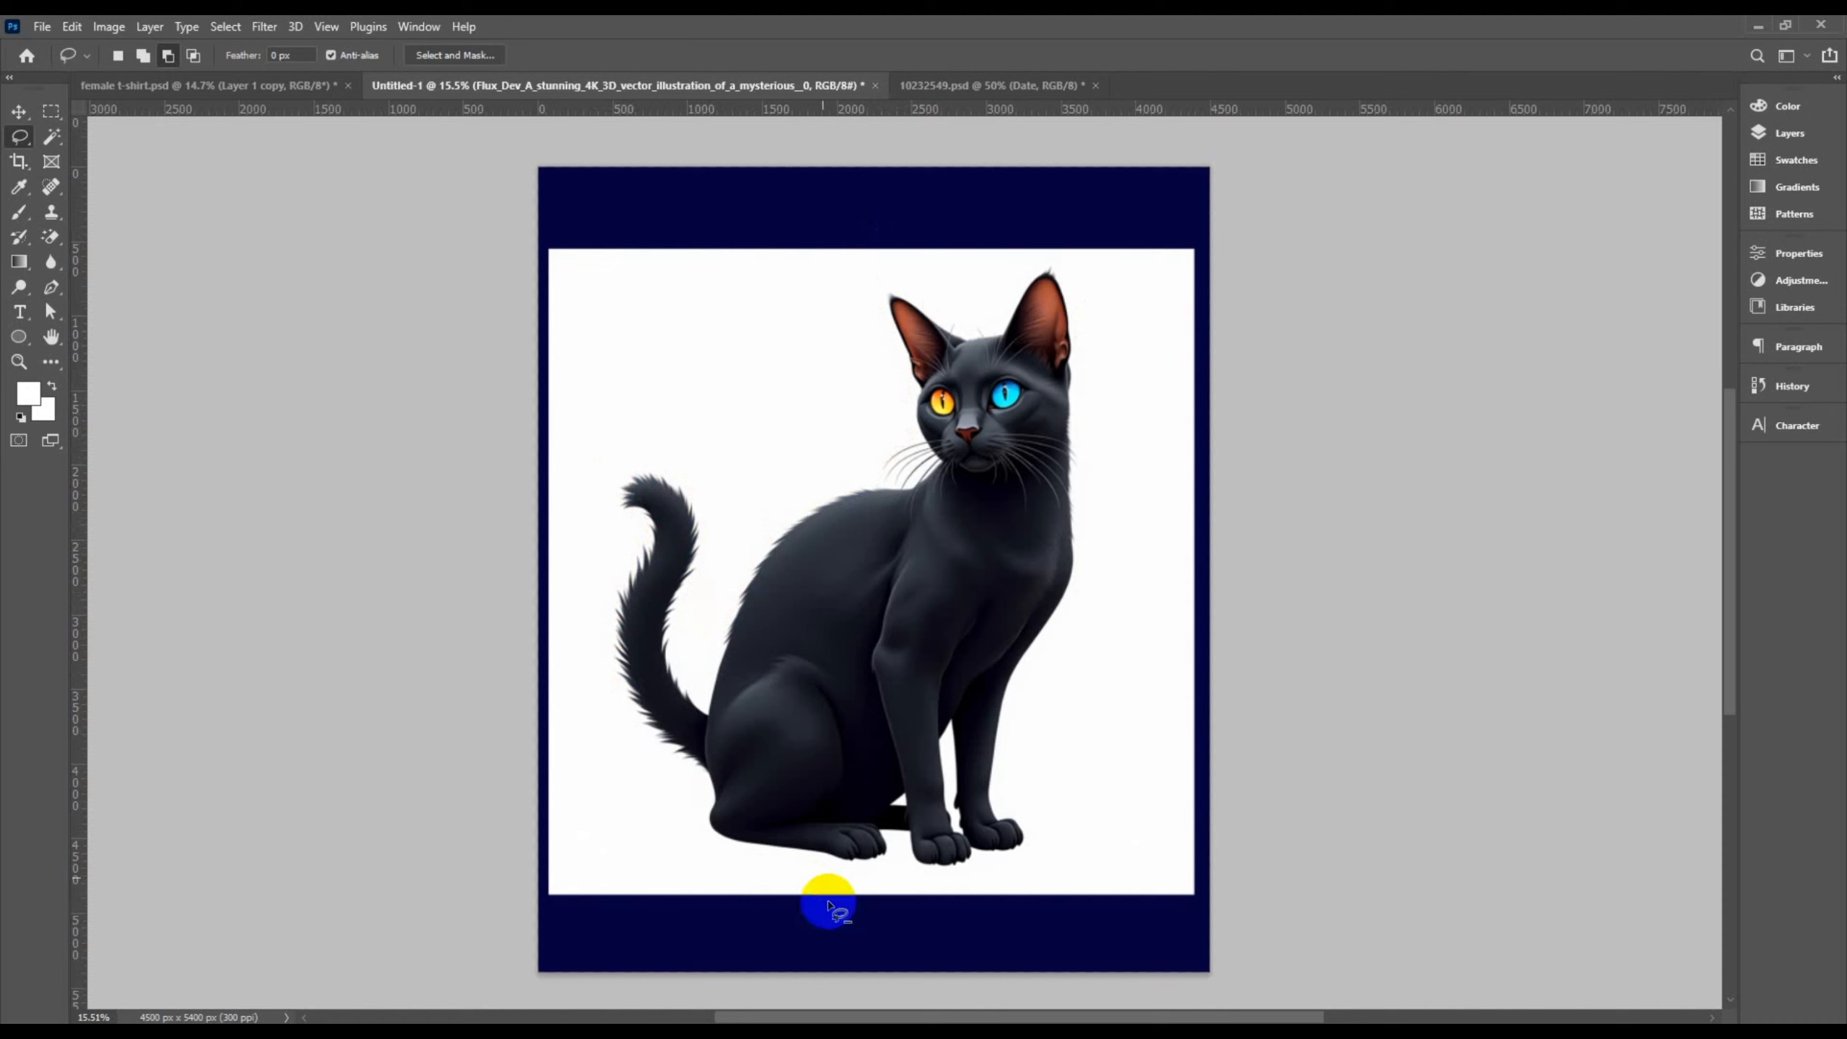
pyautogui.click(455, 56)
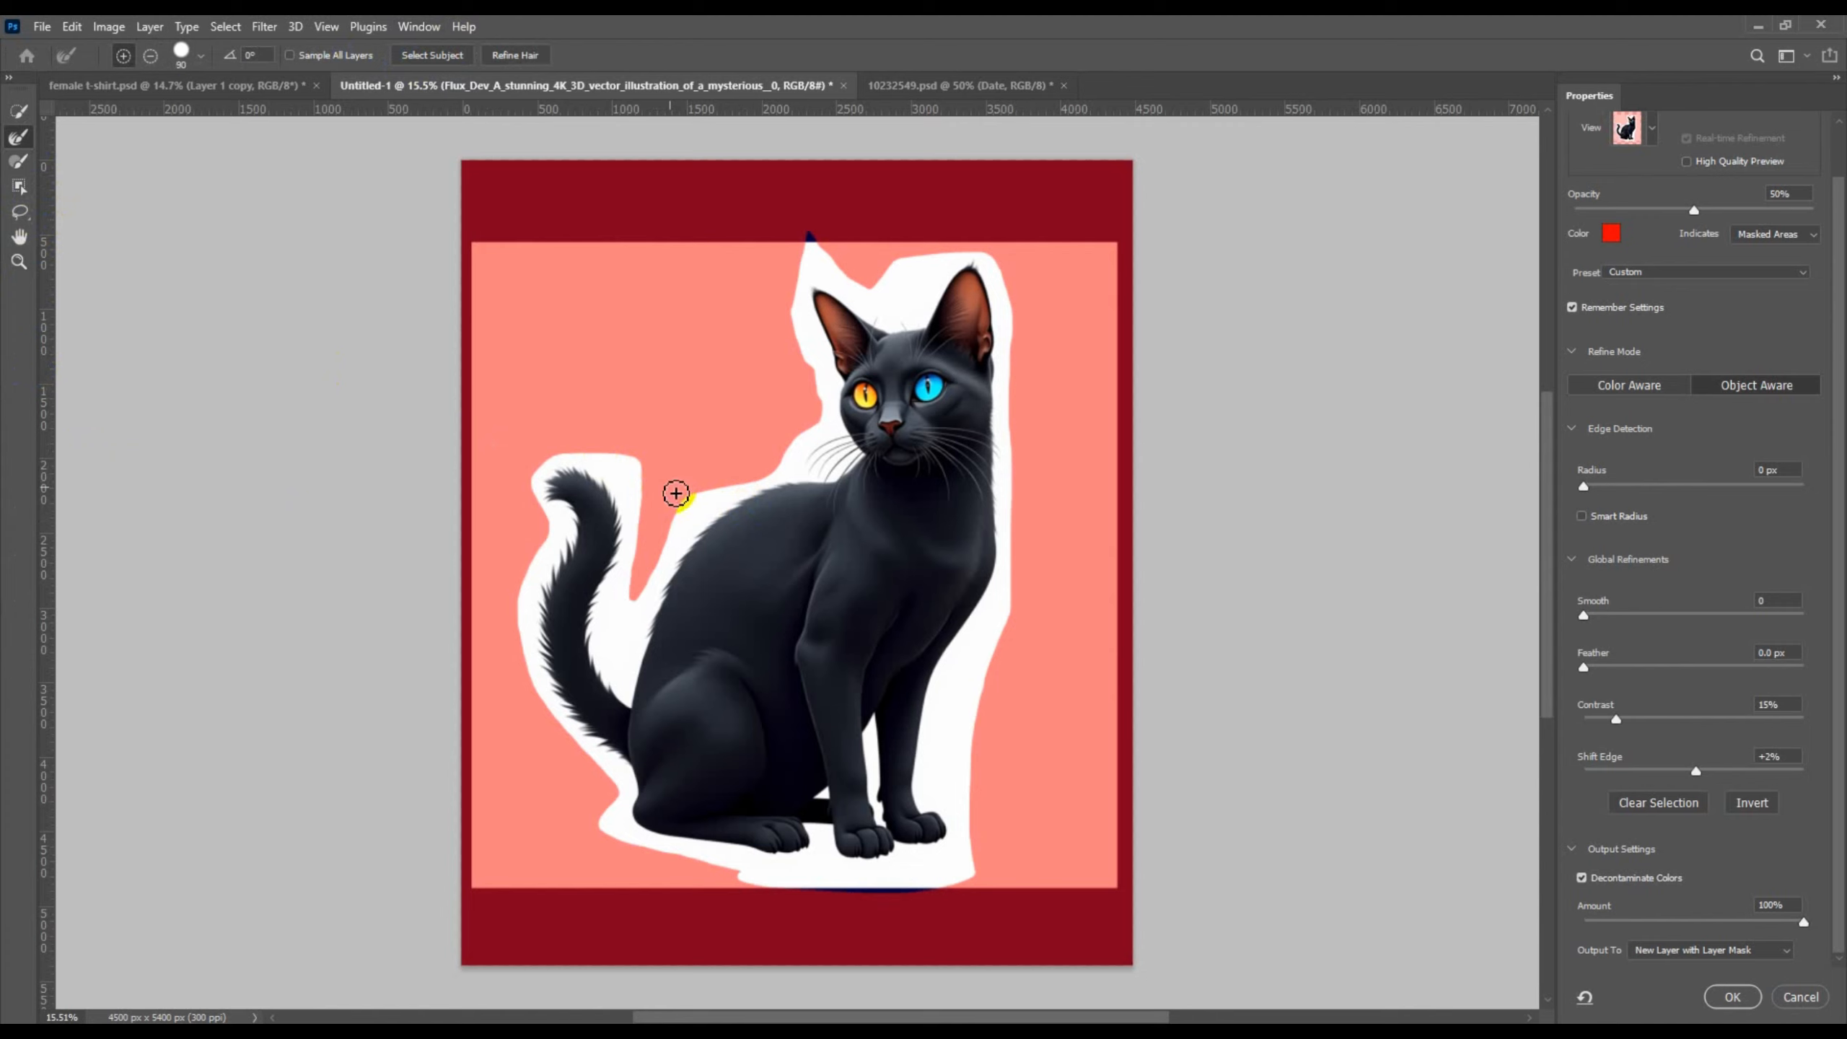
# Brush around the cat's outline with the Refine Edge Brush at size 600 and output the cutout to a new layer with layer mask
pyautogui.press(']')
pyautogui.press(']')
pyautogui.press(']')
pyautogui.press(']')
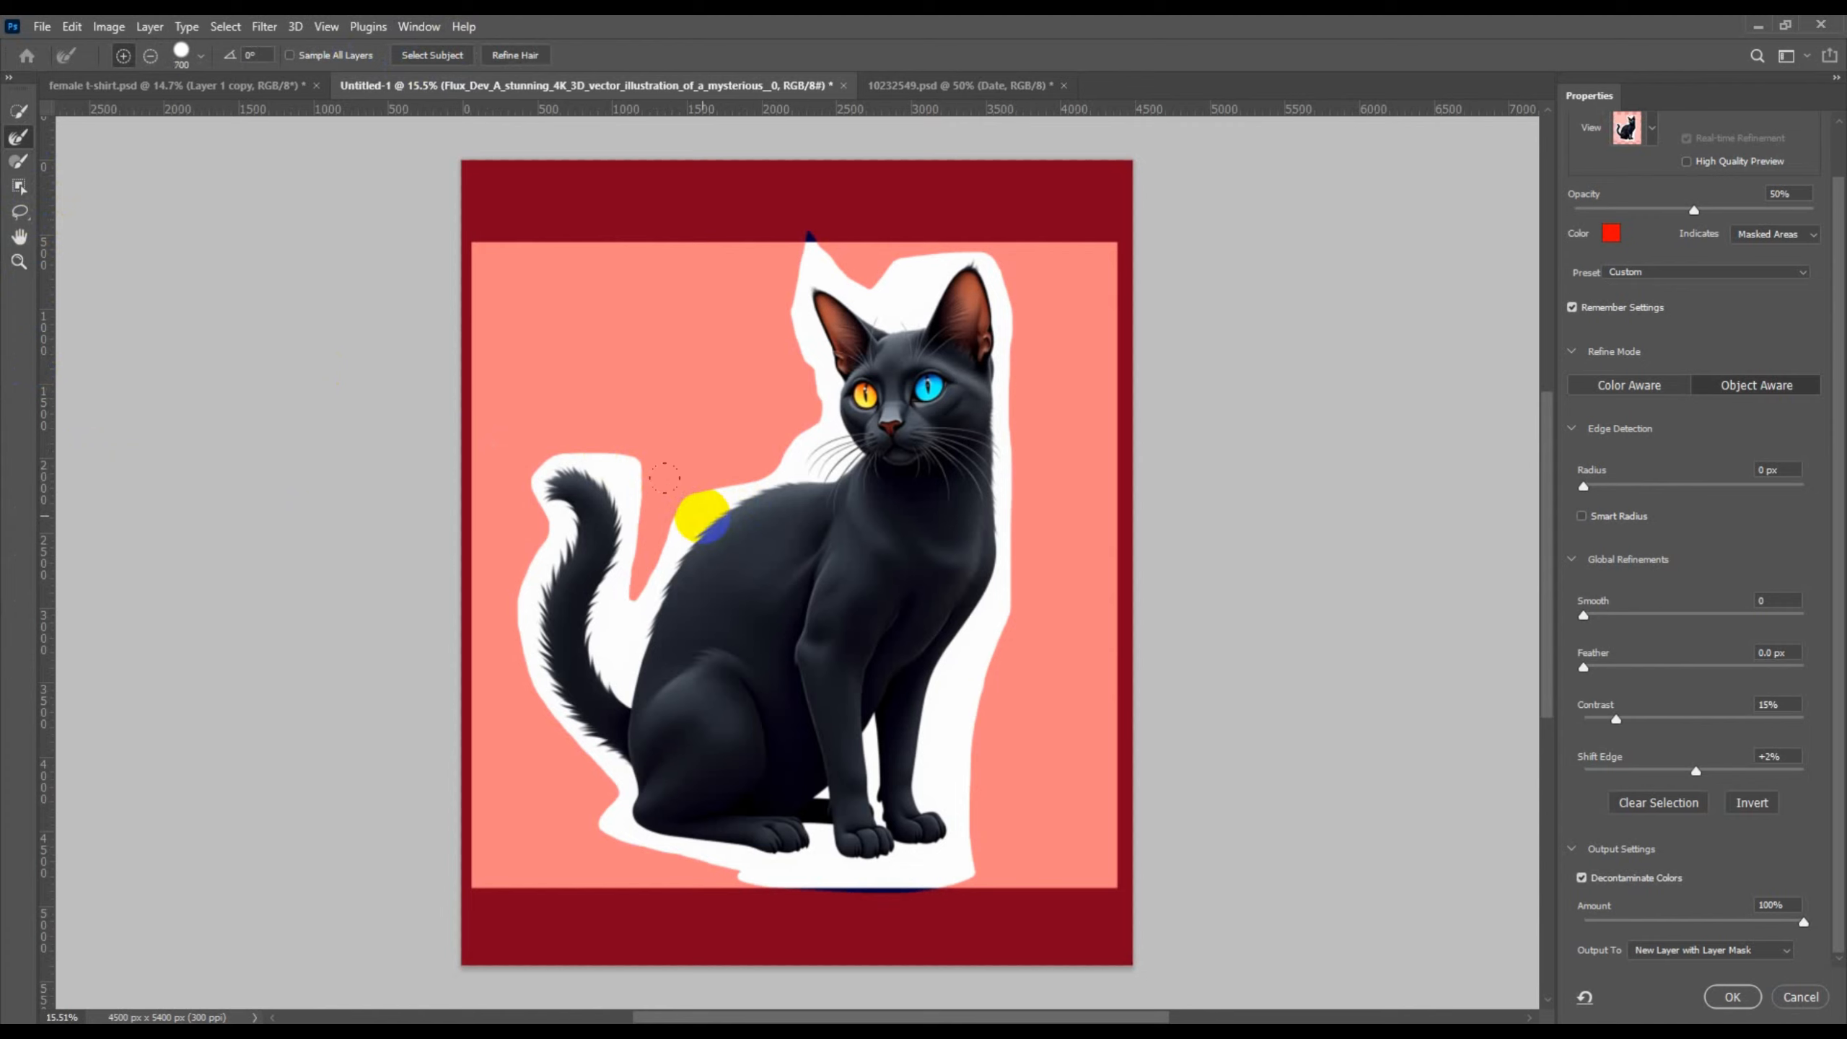
pyautogui.press('[')
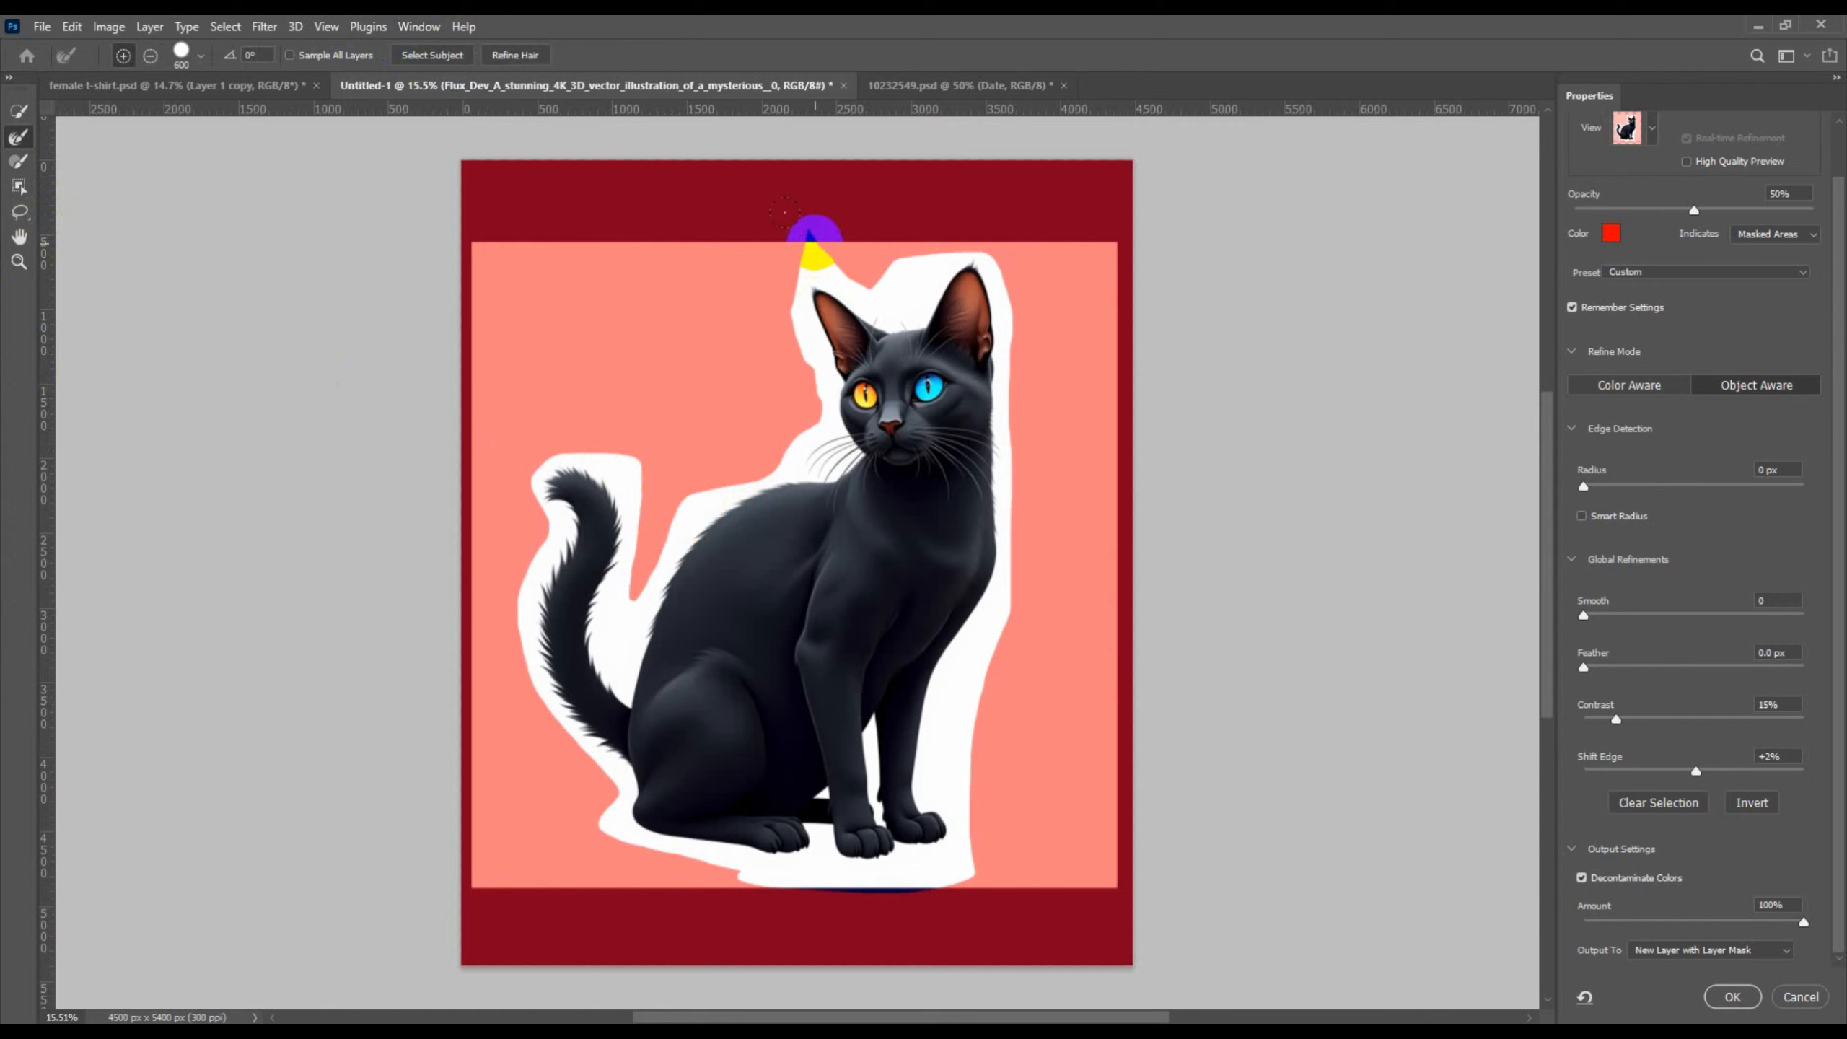
pyautogui.moveTo(813, 237)
pyautogui.mouseDown()
pyautogui.moveTo(866, 291)
pyautogui.moveTo(912, 240)
pyautogui.moveTo(944, 237)
pyautogui.moveTo(992, 337)
pyautogui.moveTo(999, 557)
pyautogui.moveTo(941, 703)
pyautogui.moveTo(925, 795)
pyautogui.moveTo(944, 854)
pyautogui.moveTo(868, 808)
pyautogui.moveTo(835, 689)
pyautogui.moveTo(865, 852)
pyautogui.moveTo(795, 840)
pyautogui.moveTo(794, 757)
pyautogui.moveTo(795, 841)
pyautogui.moveTo(751, 846)
pyautogui.moveTo(595, 777)
pyautogui.moveTo(603, 725)
pyautogui.moveTo(515, 645)
pyautogui.moveTo(498, 511)
pyautogui.moveTo(533, 442)
pyautogui.moveTo(591, 435)
pyautogui.moveTo(587, 654)
pyautogui.moveTo(627, 507)
pyautogui.moveTo(806, 416)
pyautogui.moveTo(789, 251)
pyautogui.mouseUp()
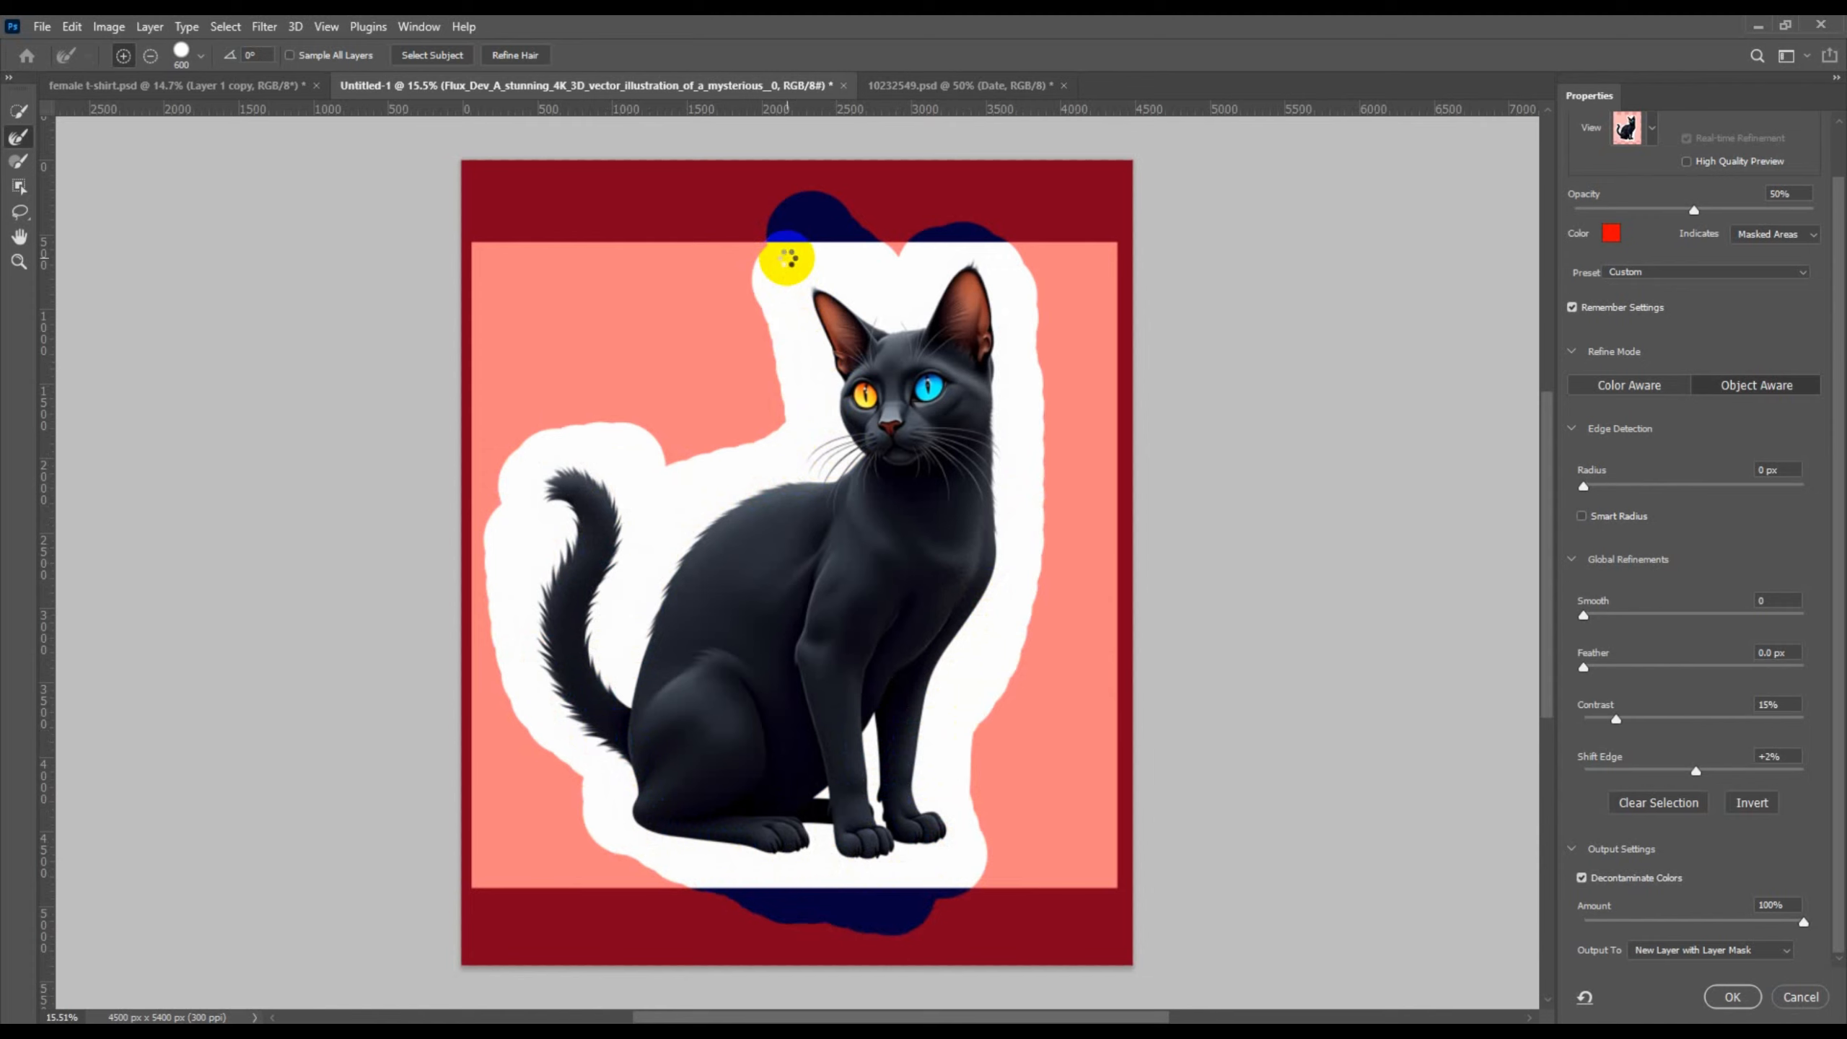
pyautogui.click(1722, 999)
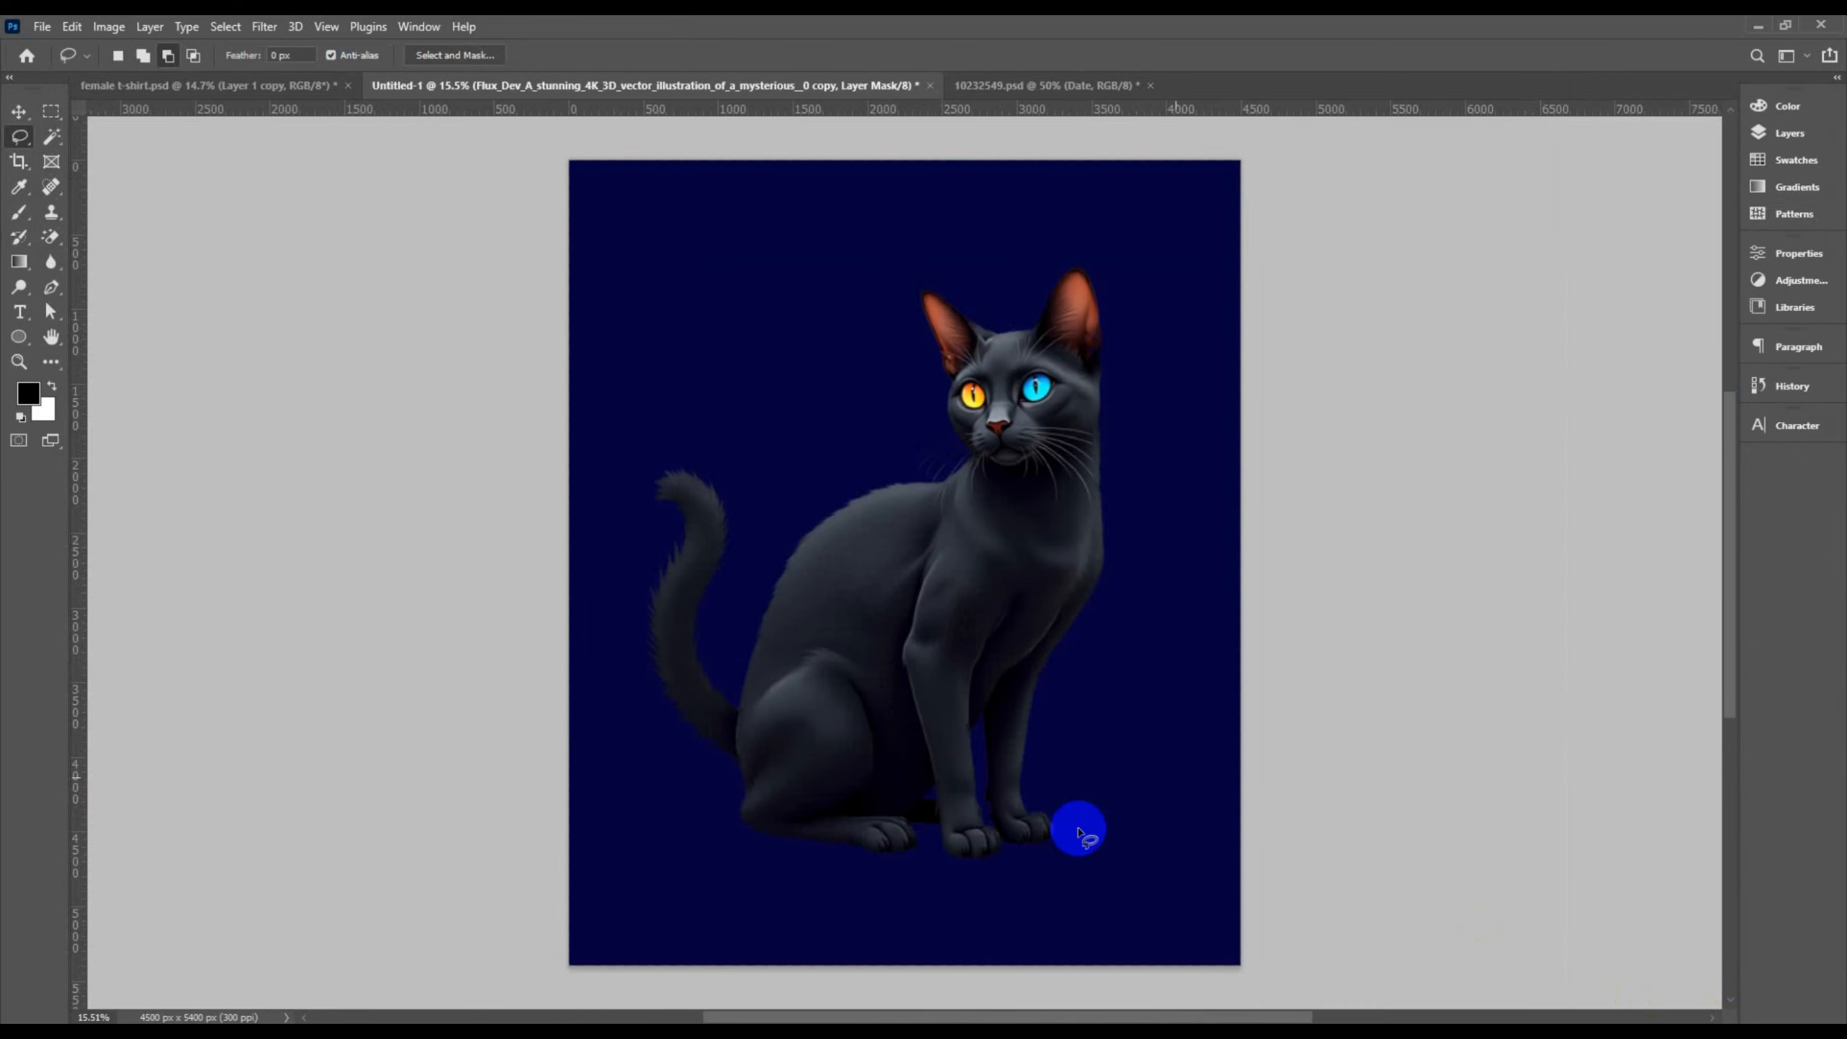
# Delete the hidden original cat layer and select the masked copy
pyautogui.click(1796, 134)
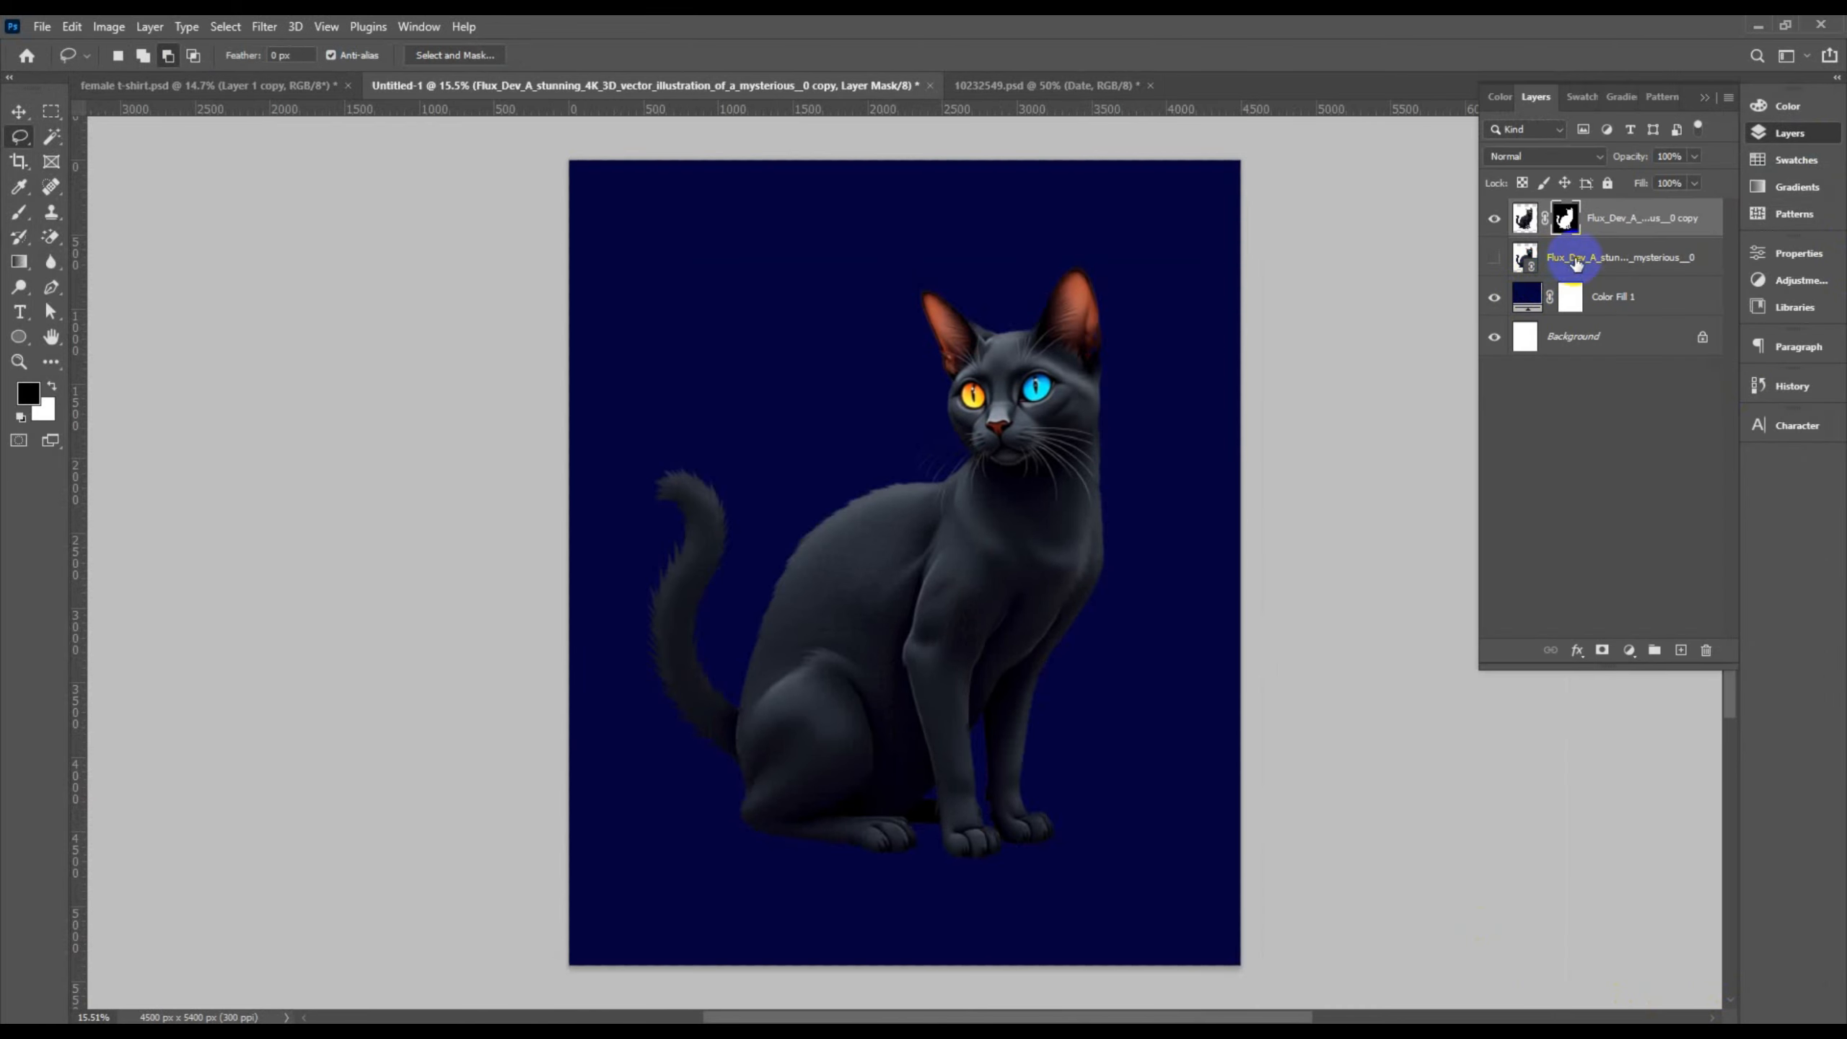
pyautogui.click(1593, 255)
pyautogui.press('Delete')
pyautogui.click(1593, 222)
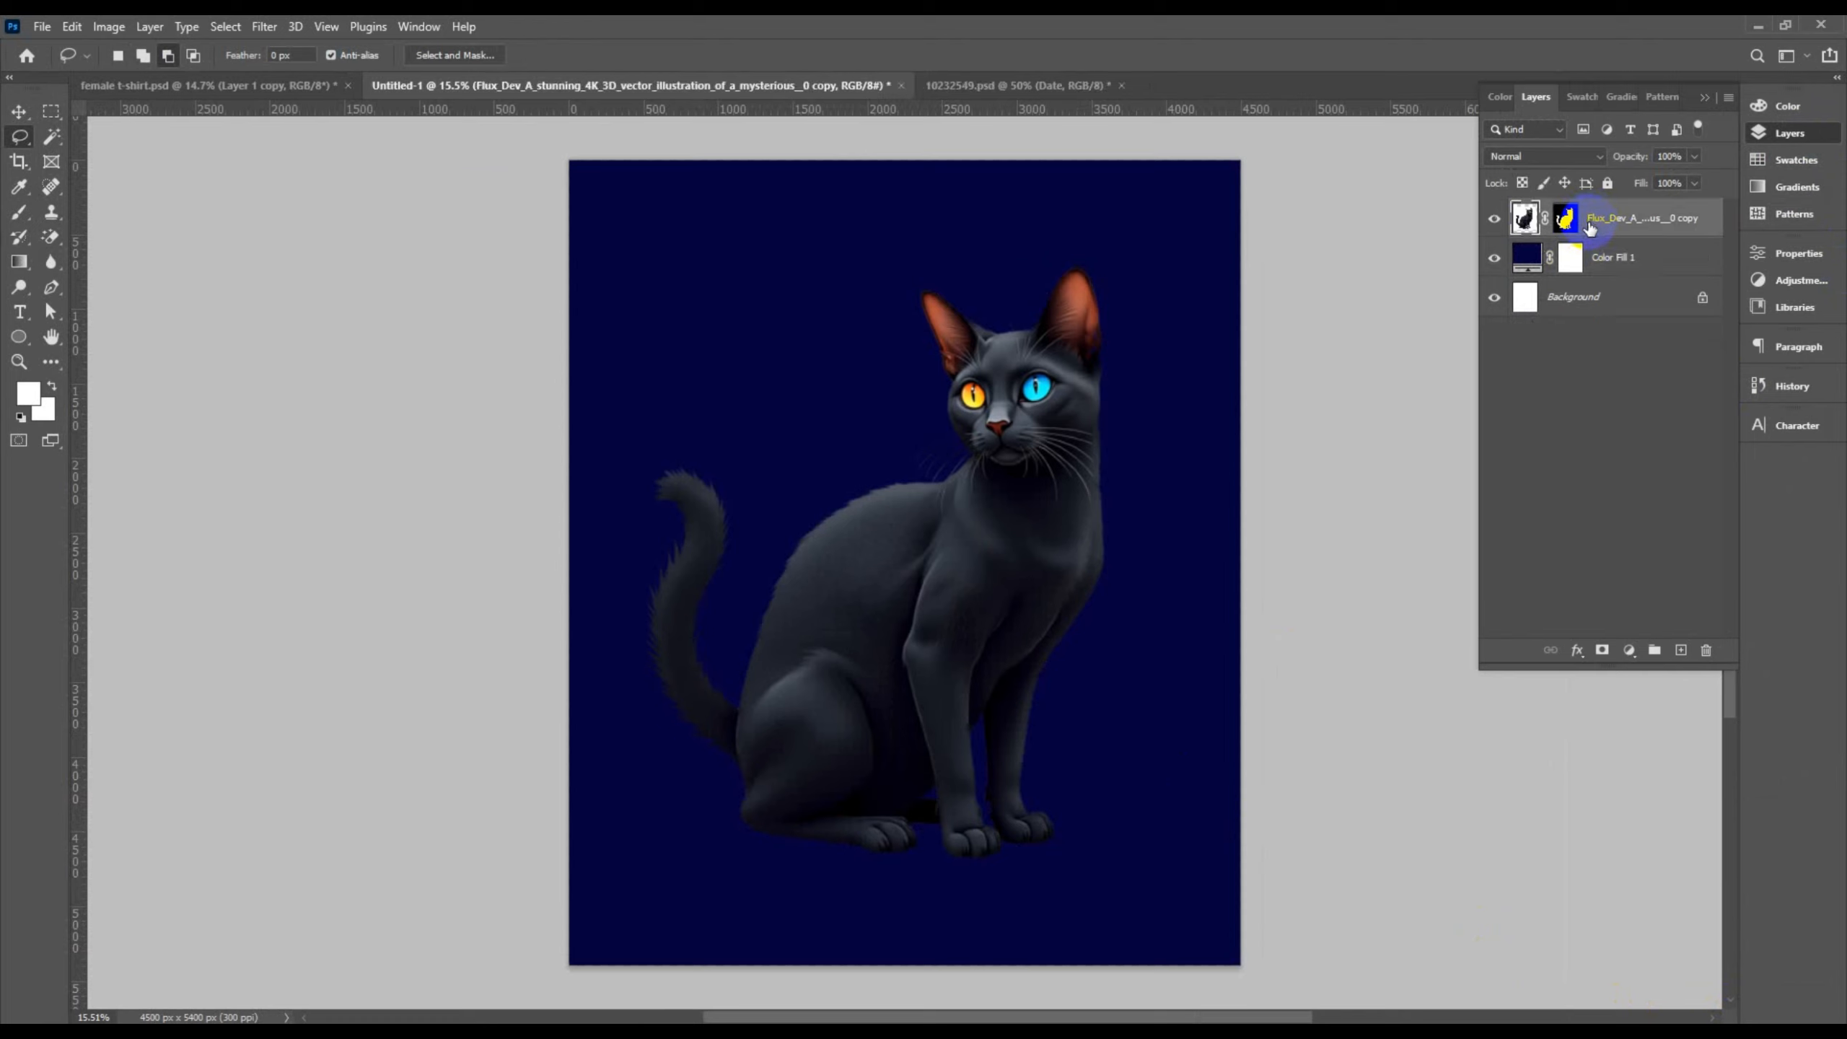
# Brush along the cat's cutout with the Blur tool at 65% strength to soften its edges
pyautogui.click(1790, 132)
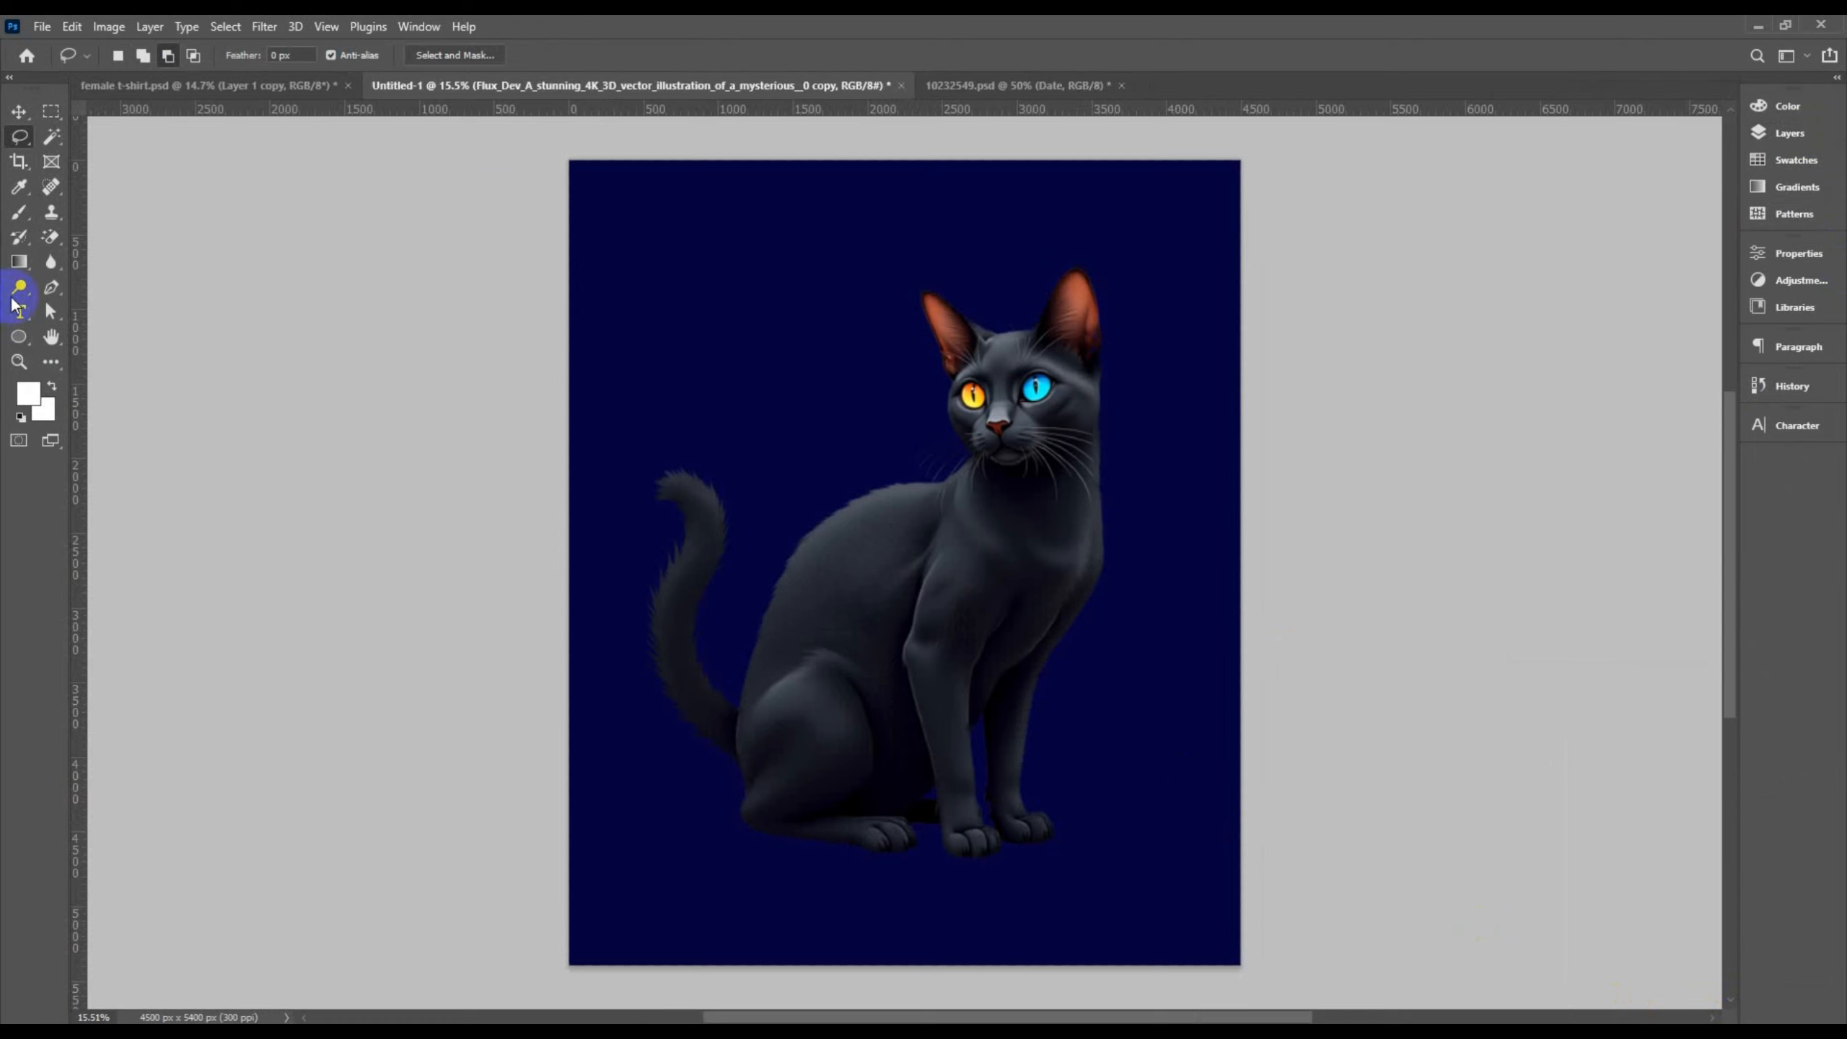
pyautogui.rightClick(43, 271)
pyautogui.click(101, 262)
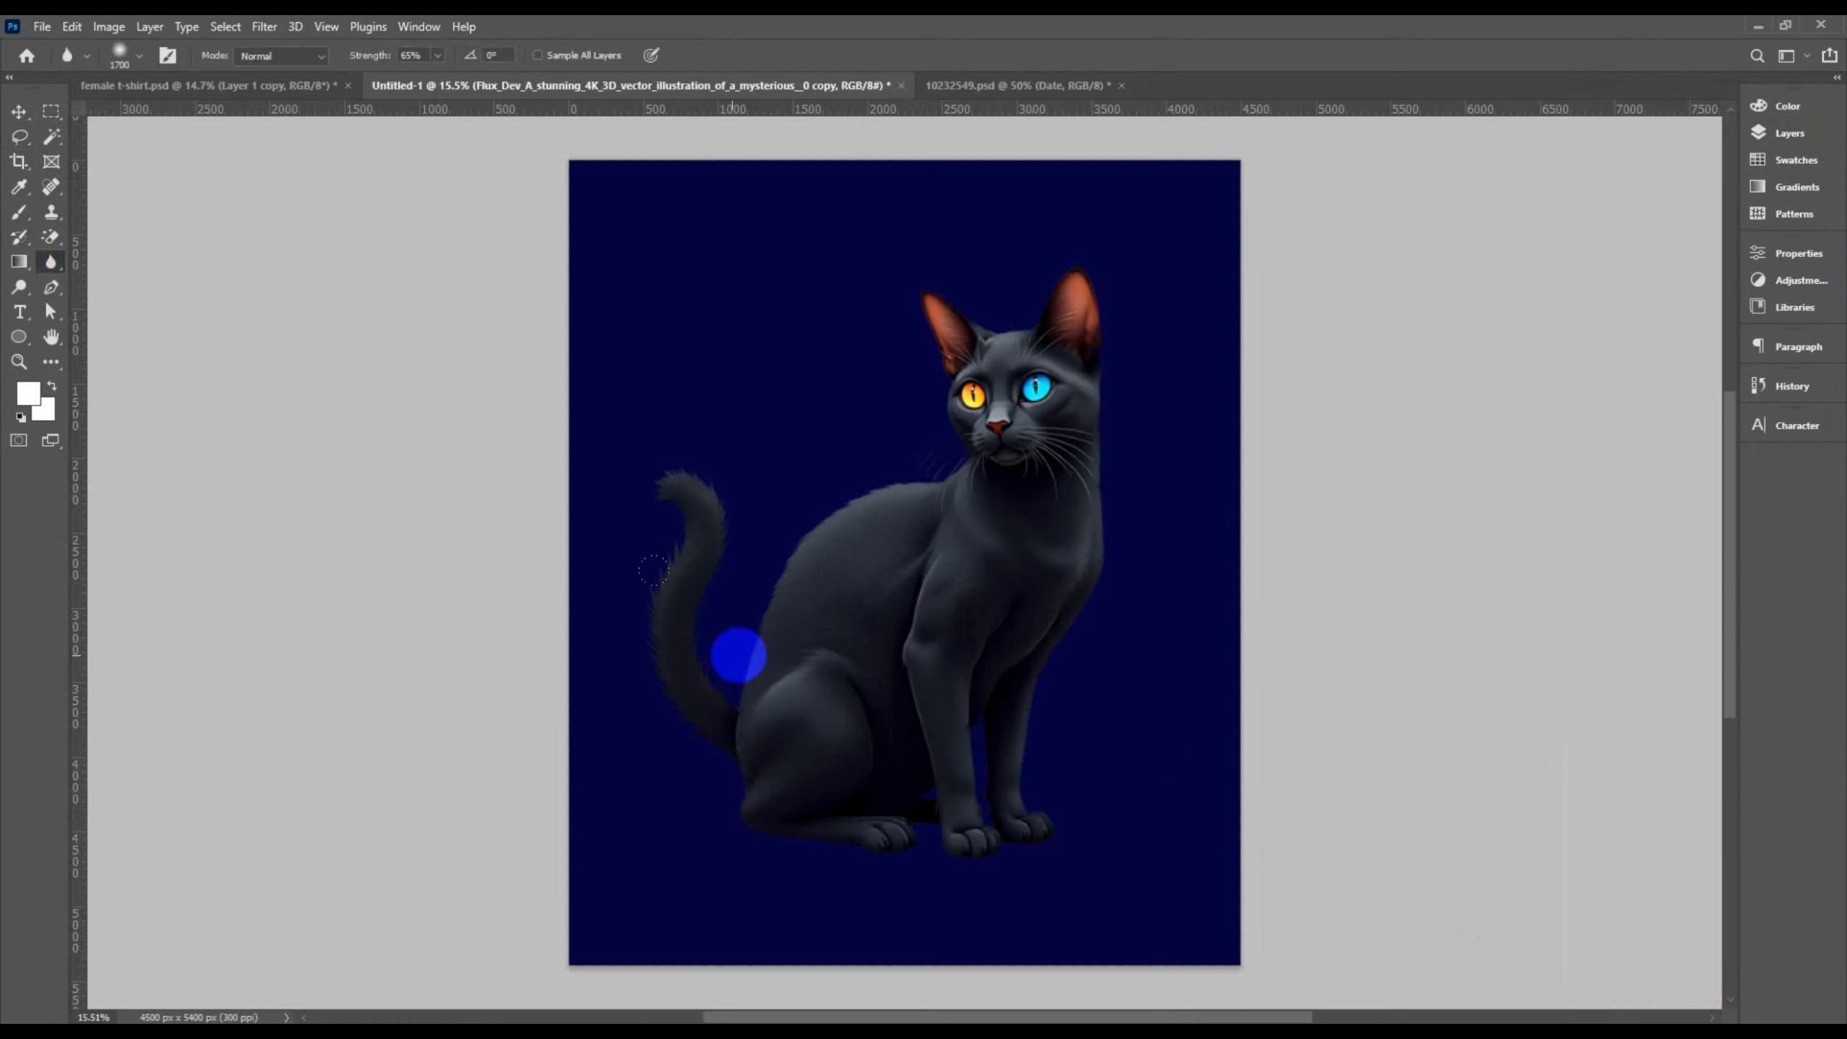
pyautogui.moveTo(921, 331)
pyautogui.mouseDown()
pyautogui.moveTo(968, 400)
pyautogui.moveTo(826, 508)
pyautogui.moveTo(727, 677)
pyautogui.moveTo(654, 623)
pyautogui.moveTo(725, 743)
pyautogui.moveTo(1016, 852)
pyautogui.moveTo(1014, 817)
pyautogui.moveTo(924, 804)
pyautogui.moveTo(1054, 657)
pyautogui.moveTo(1111, 443)
pyautogui.moveTo(1090, 290)
pyautogui.moveTo(952, 318)
pyautogui.moveTo(943, 511)
pyautogui.moveTo(627, 630)
pyautogui.moveTo(718, 770)
pyautogui.moveTo(1057, 824)
pyautogui.moveTo(1106, 331)
pyautogui.moveTo(751, 525)
pyautogui.moveTo(818, 850)
pyautogui.moveTo(1020, 823)
pyautogui.mouseUp()
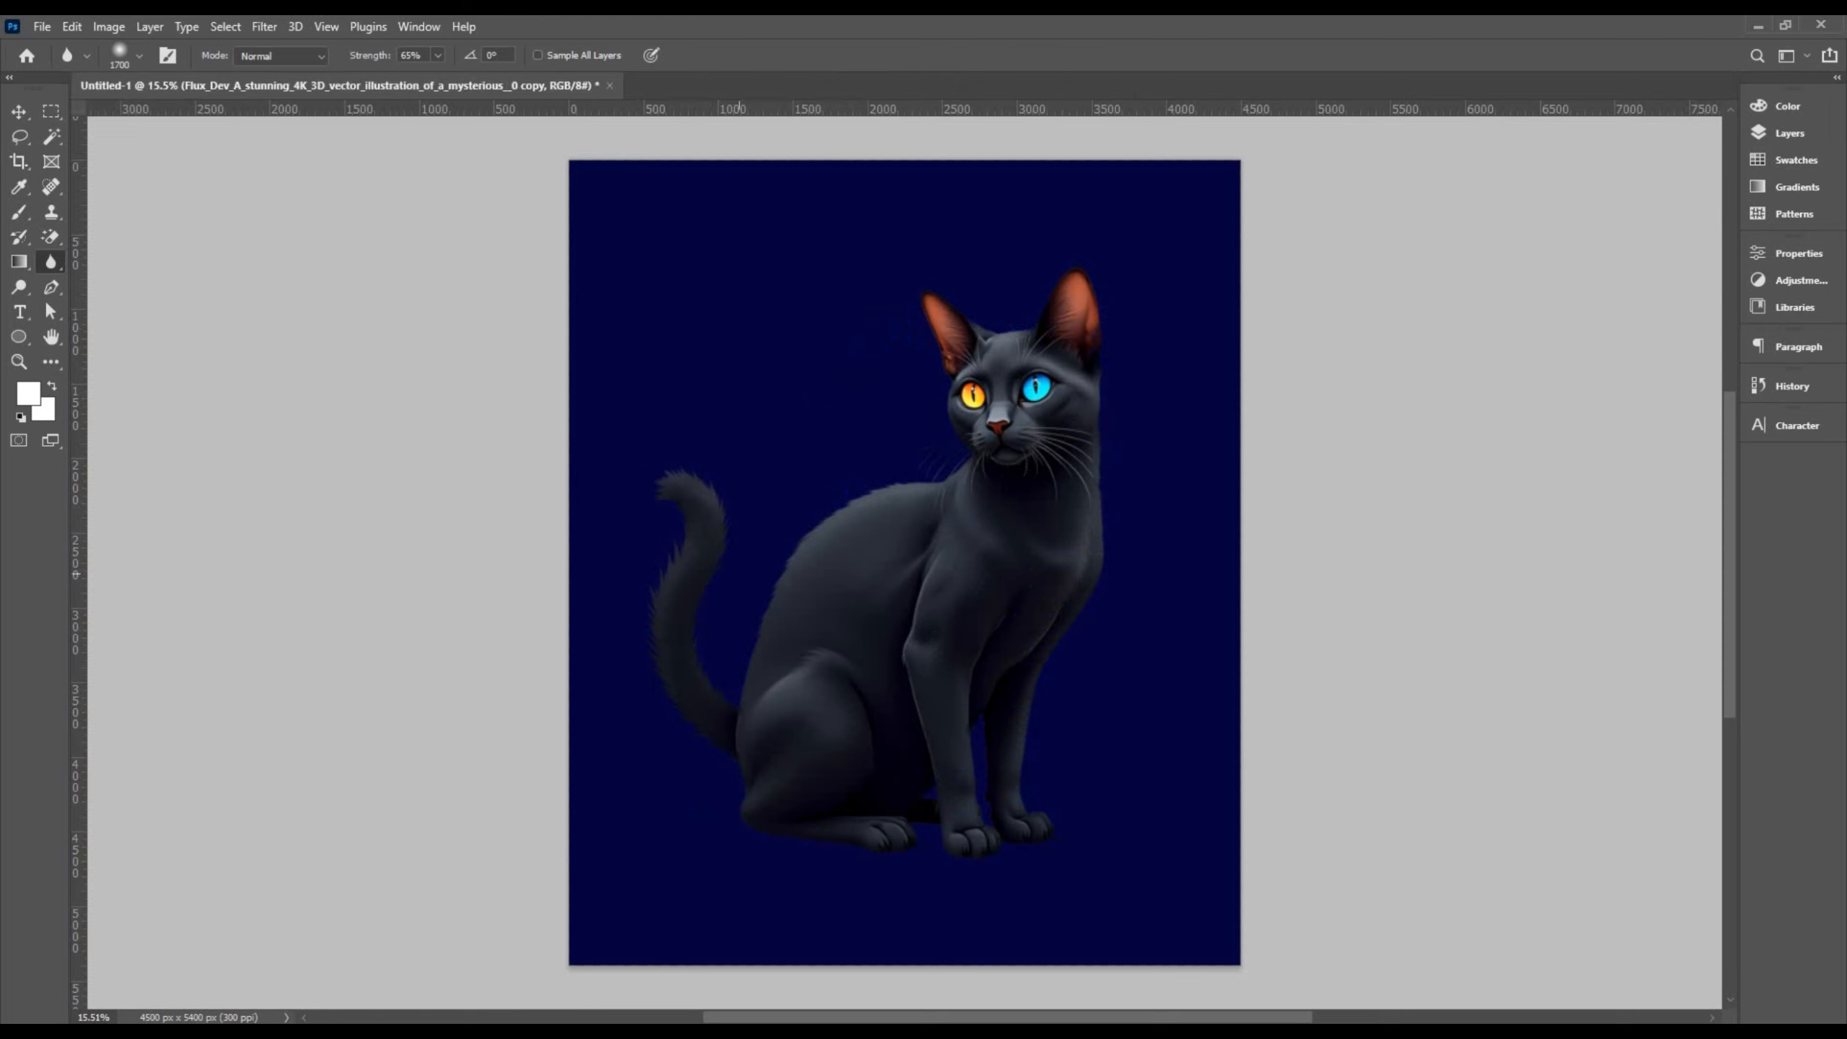
# Convert the masked cat layer to a smart object
pyautogui.click(1765, 168)
pyautogui.click(1778, 138)
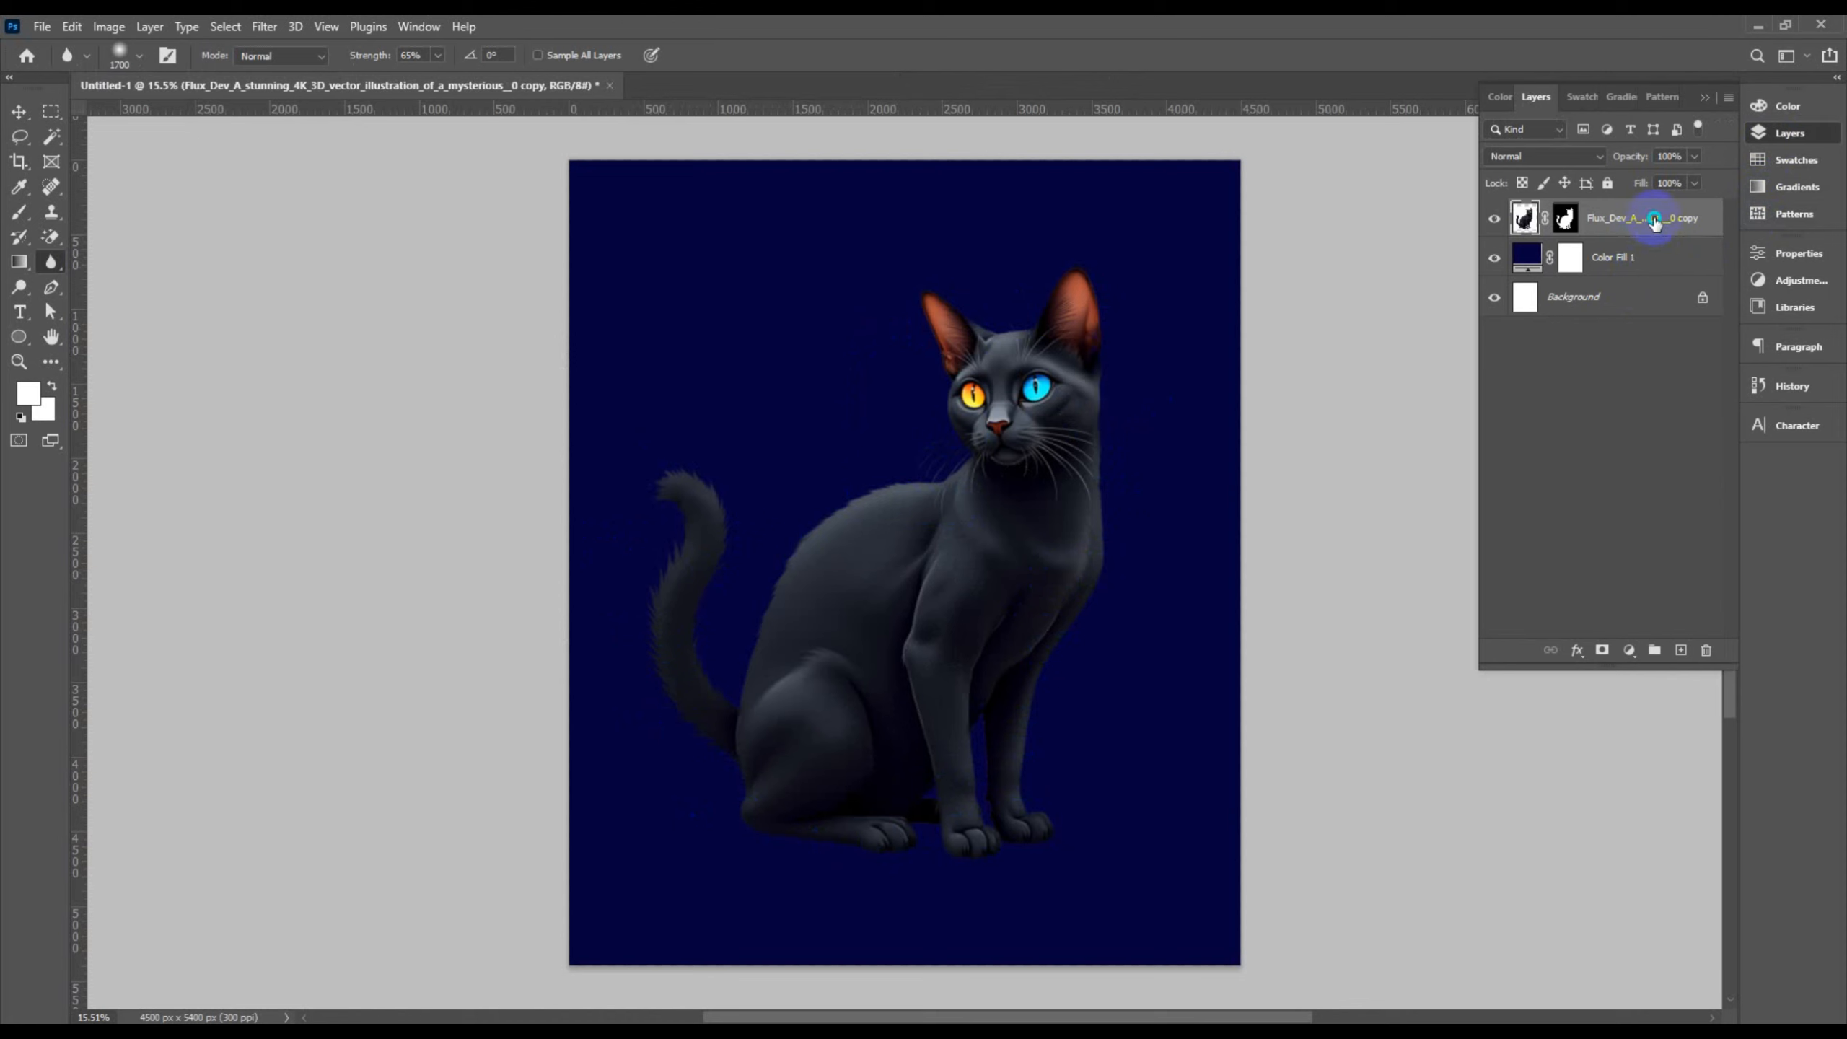
pyautogui.rightClick(1654, 220)
pyautogui.click(1655, 469)
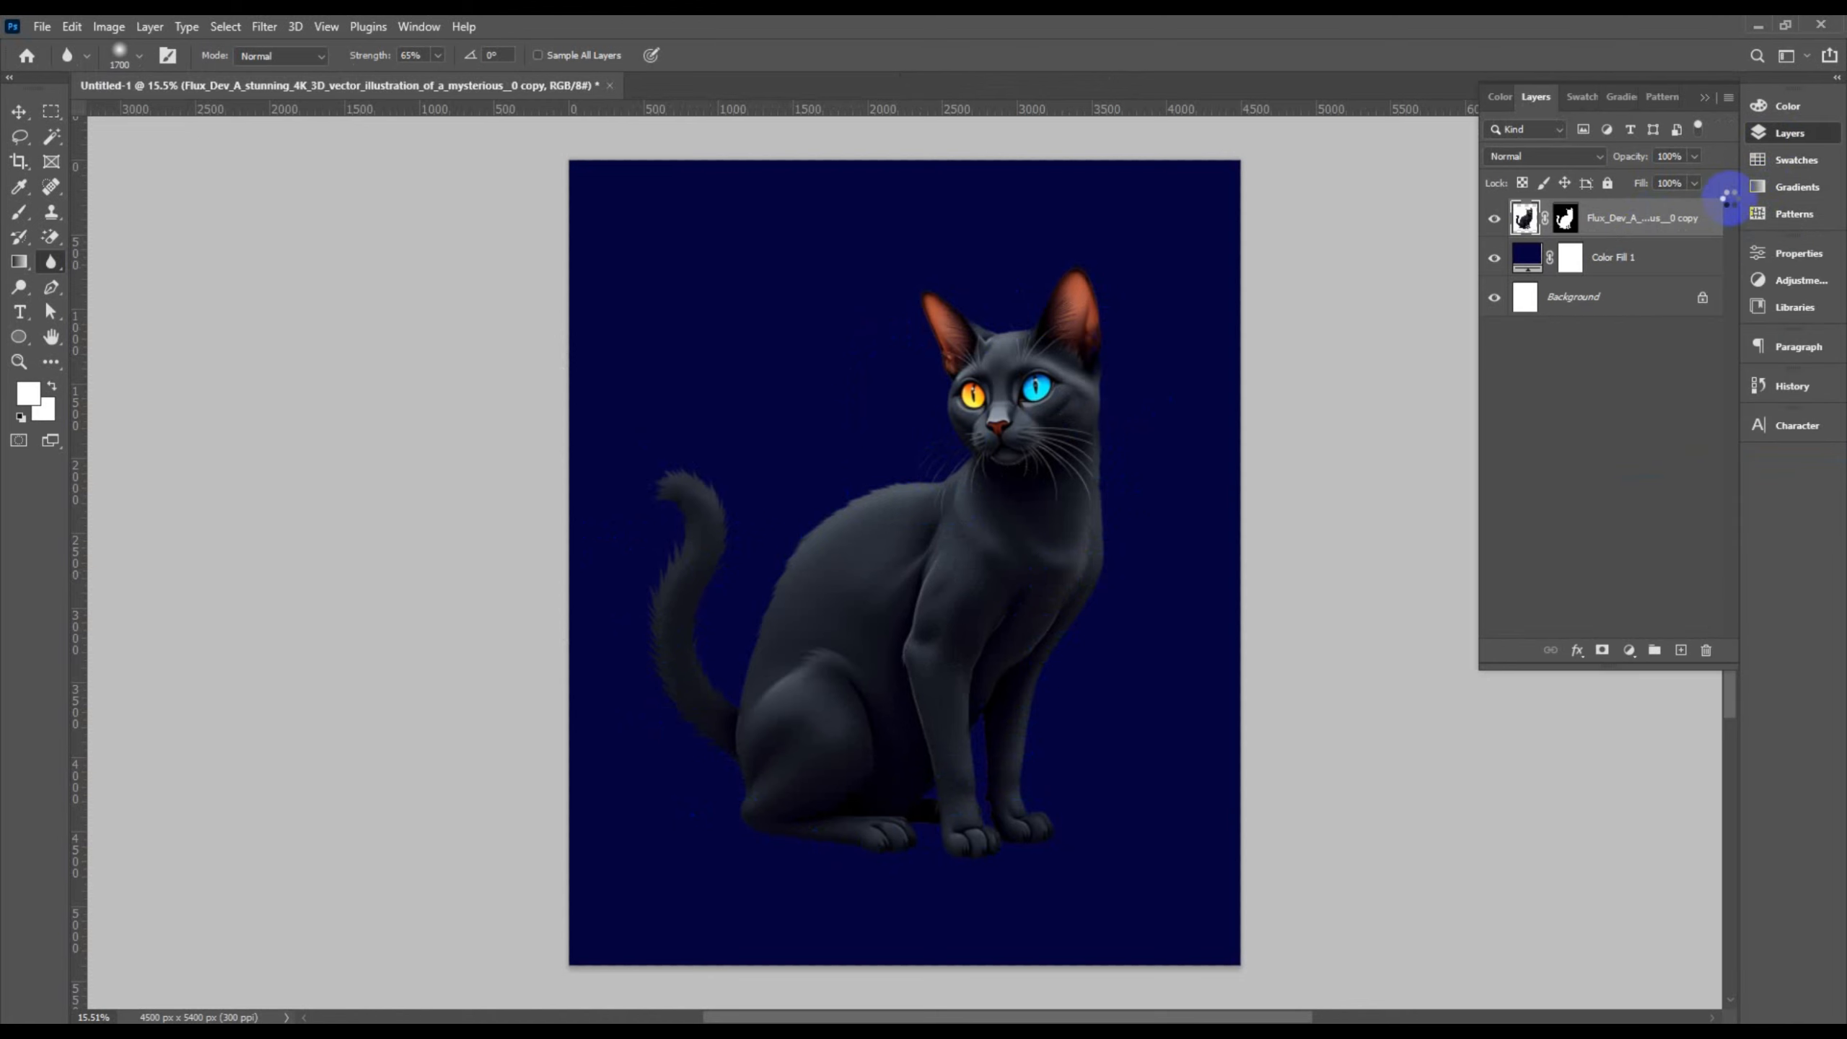
pyautogui.click(1793, 134)
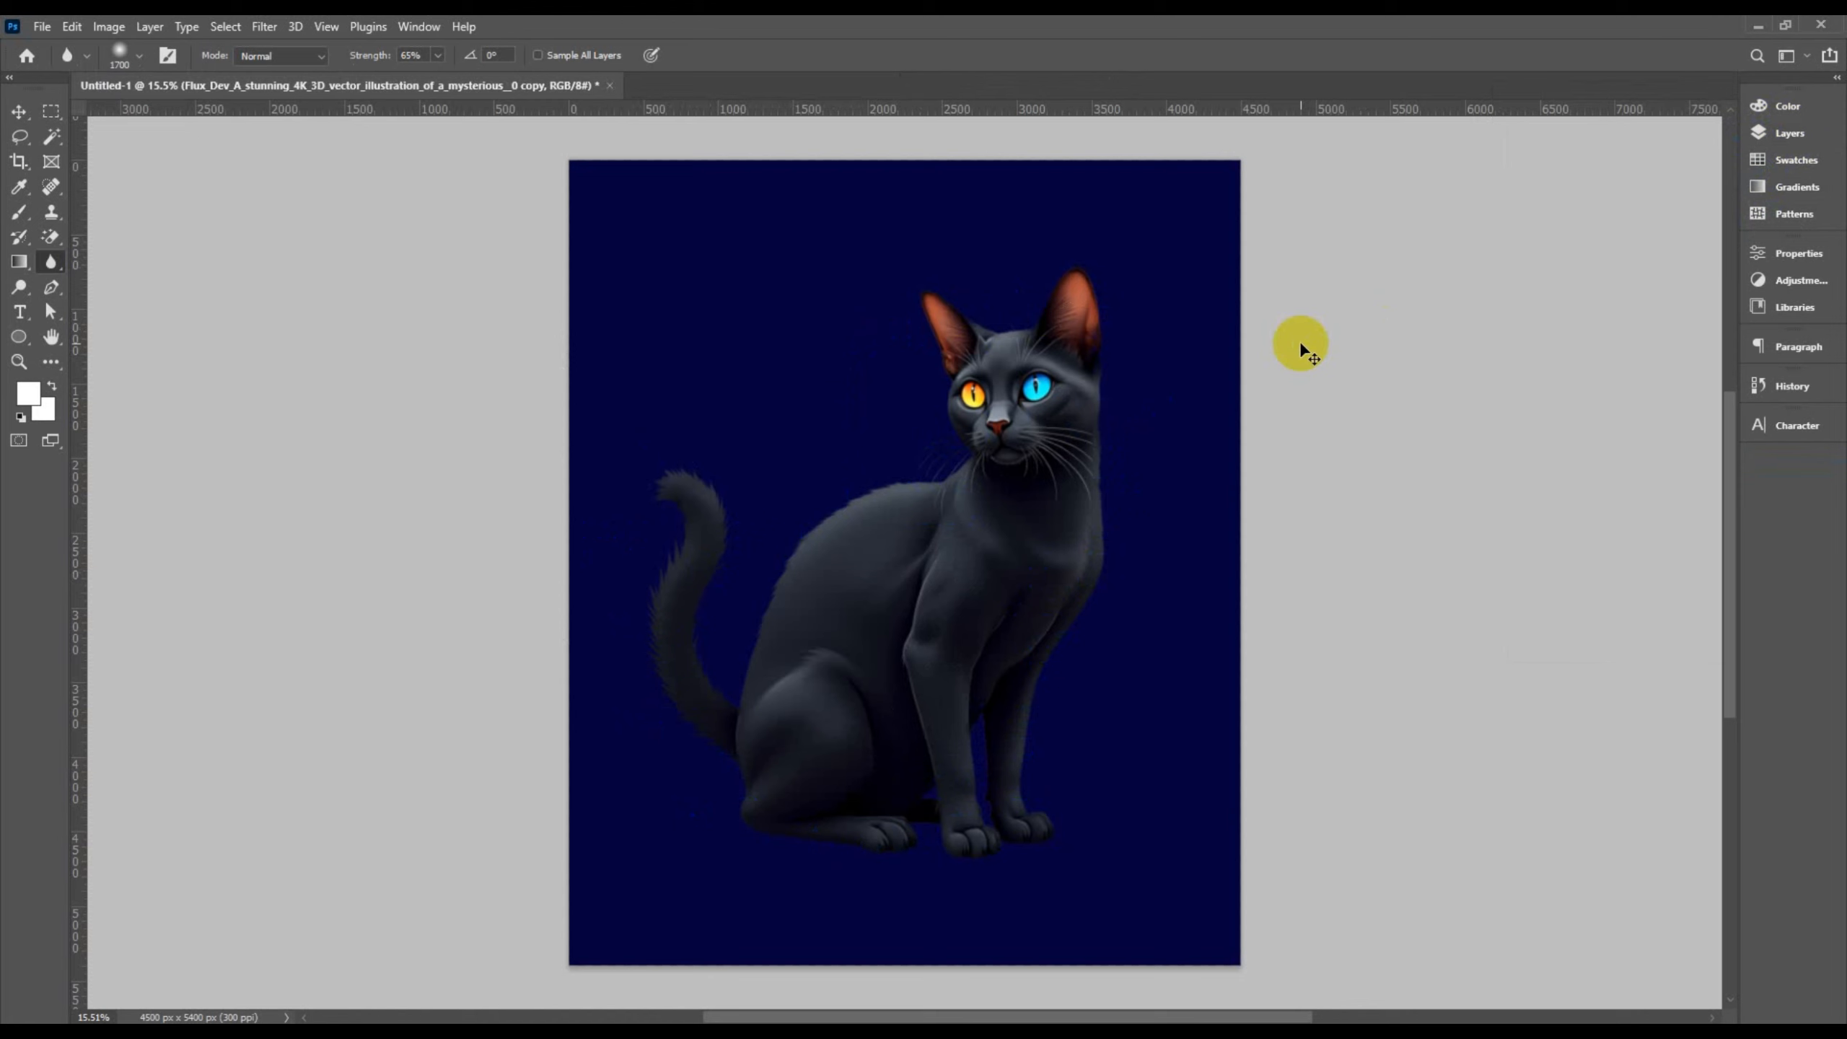
# Open the Place Design Here smart object of Free Kids T-Shirt Mockup.psd and bring the cat layer from Untitled-1 into it
pyautogui.click(18, 113)
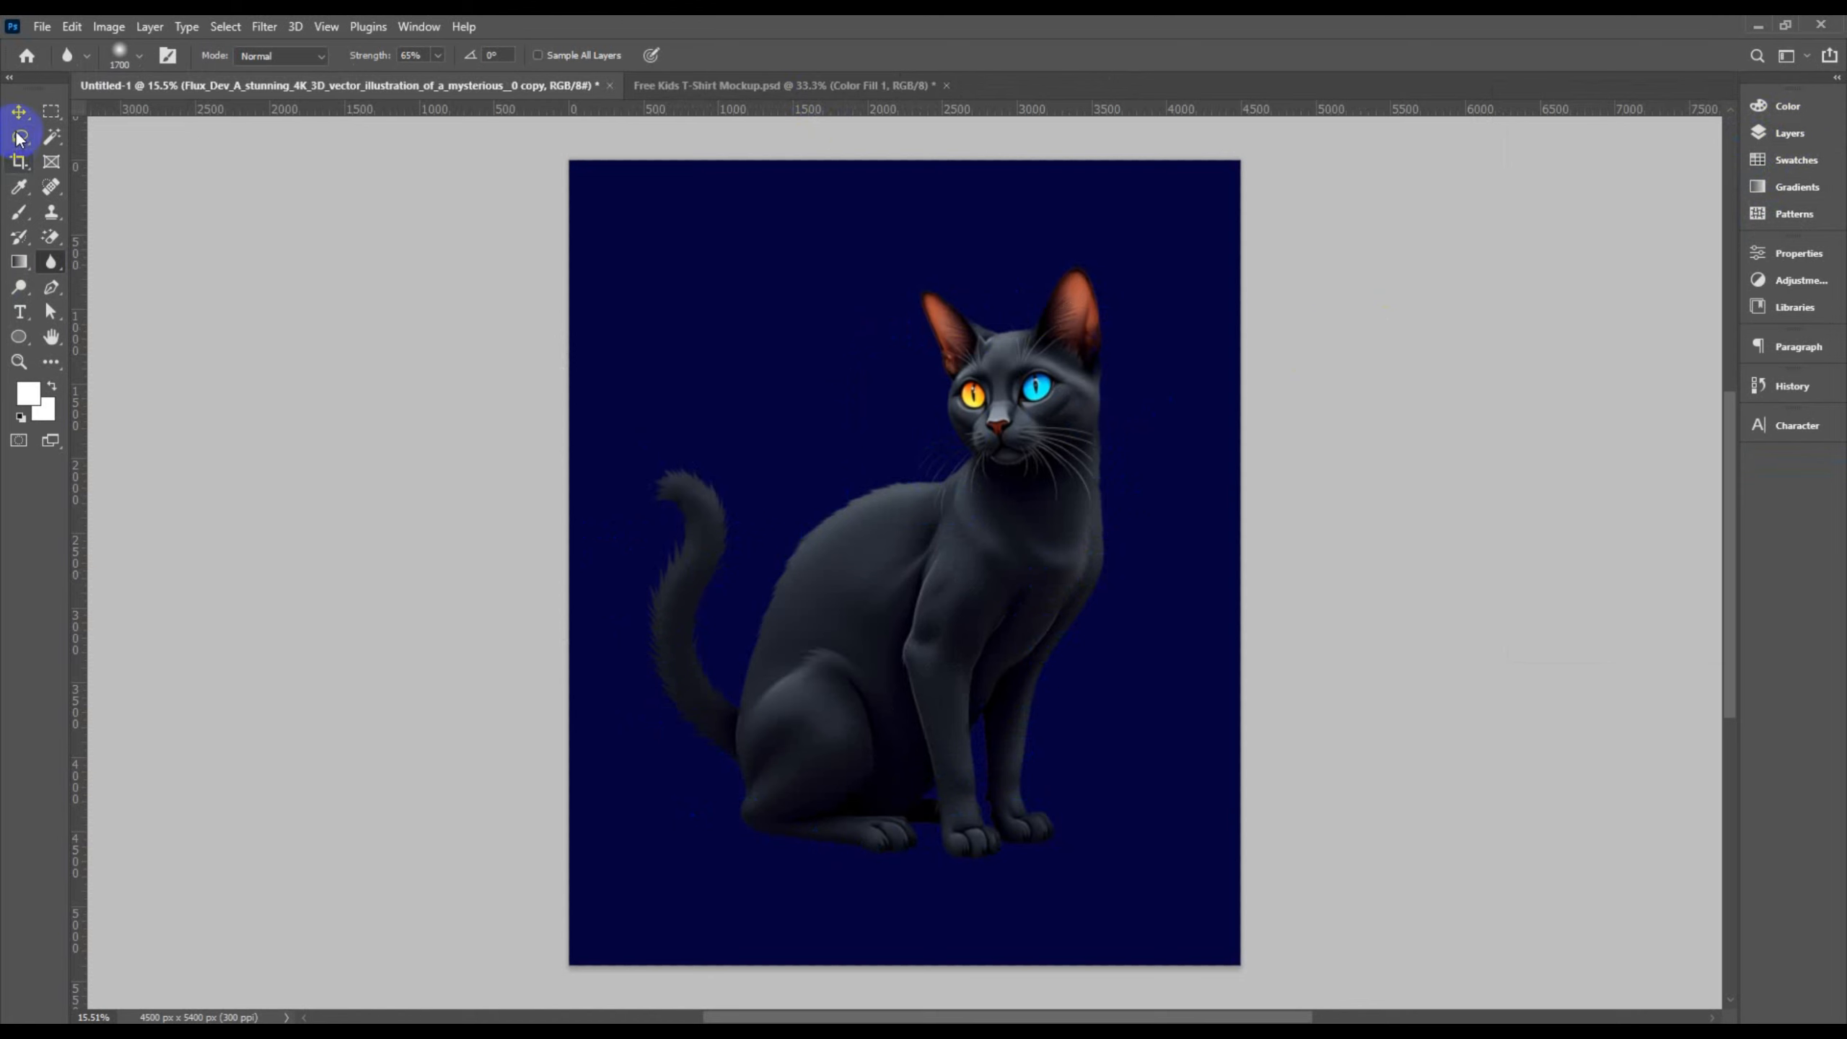
pyautogui.click(681, 87)
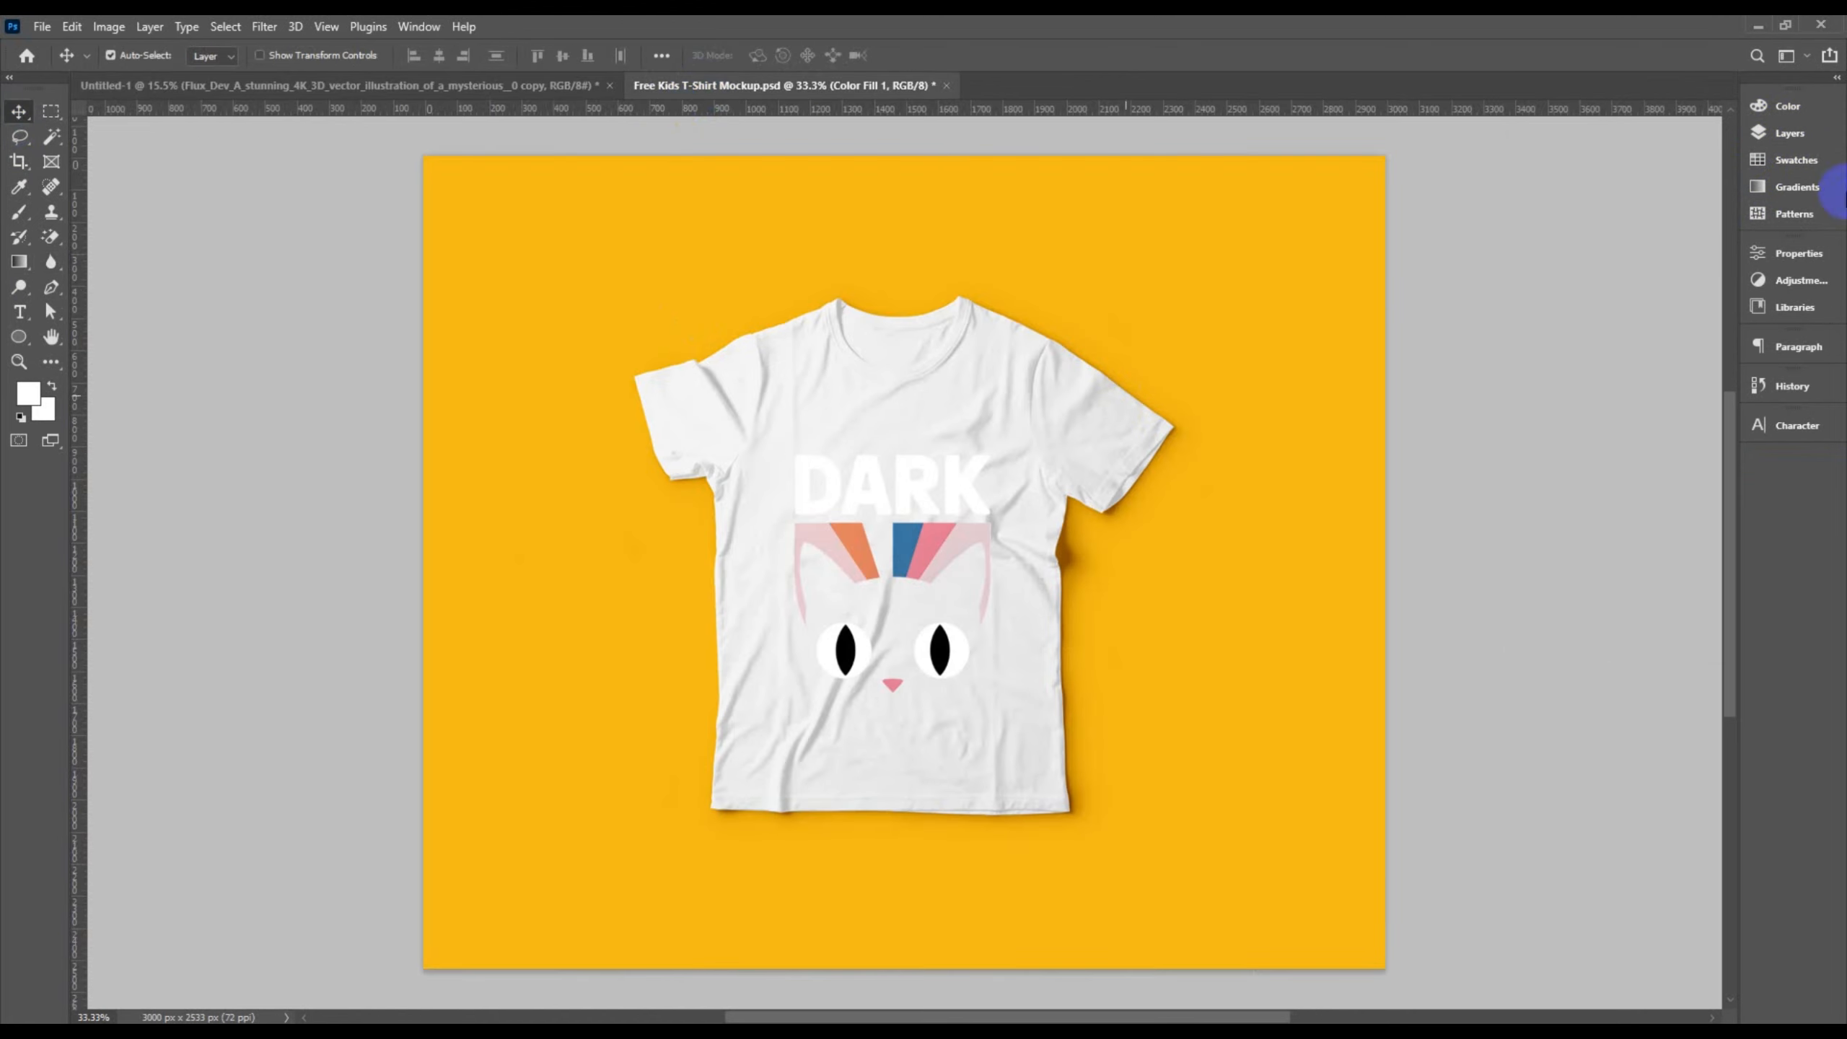
pyautogui.click(1789, 135)
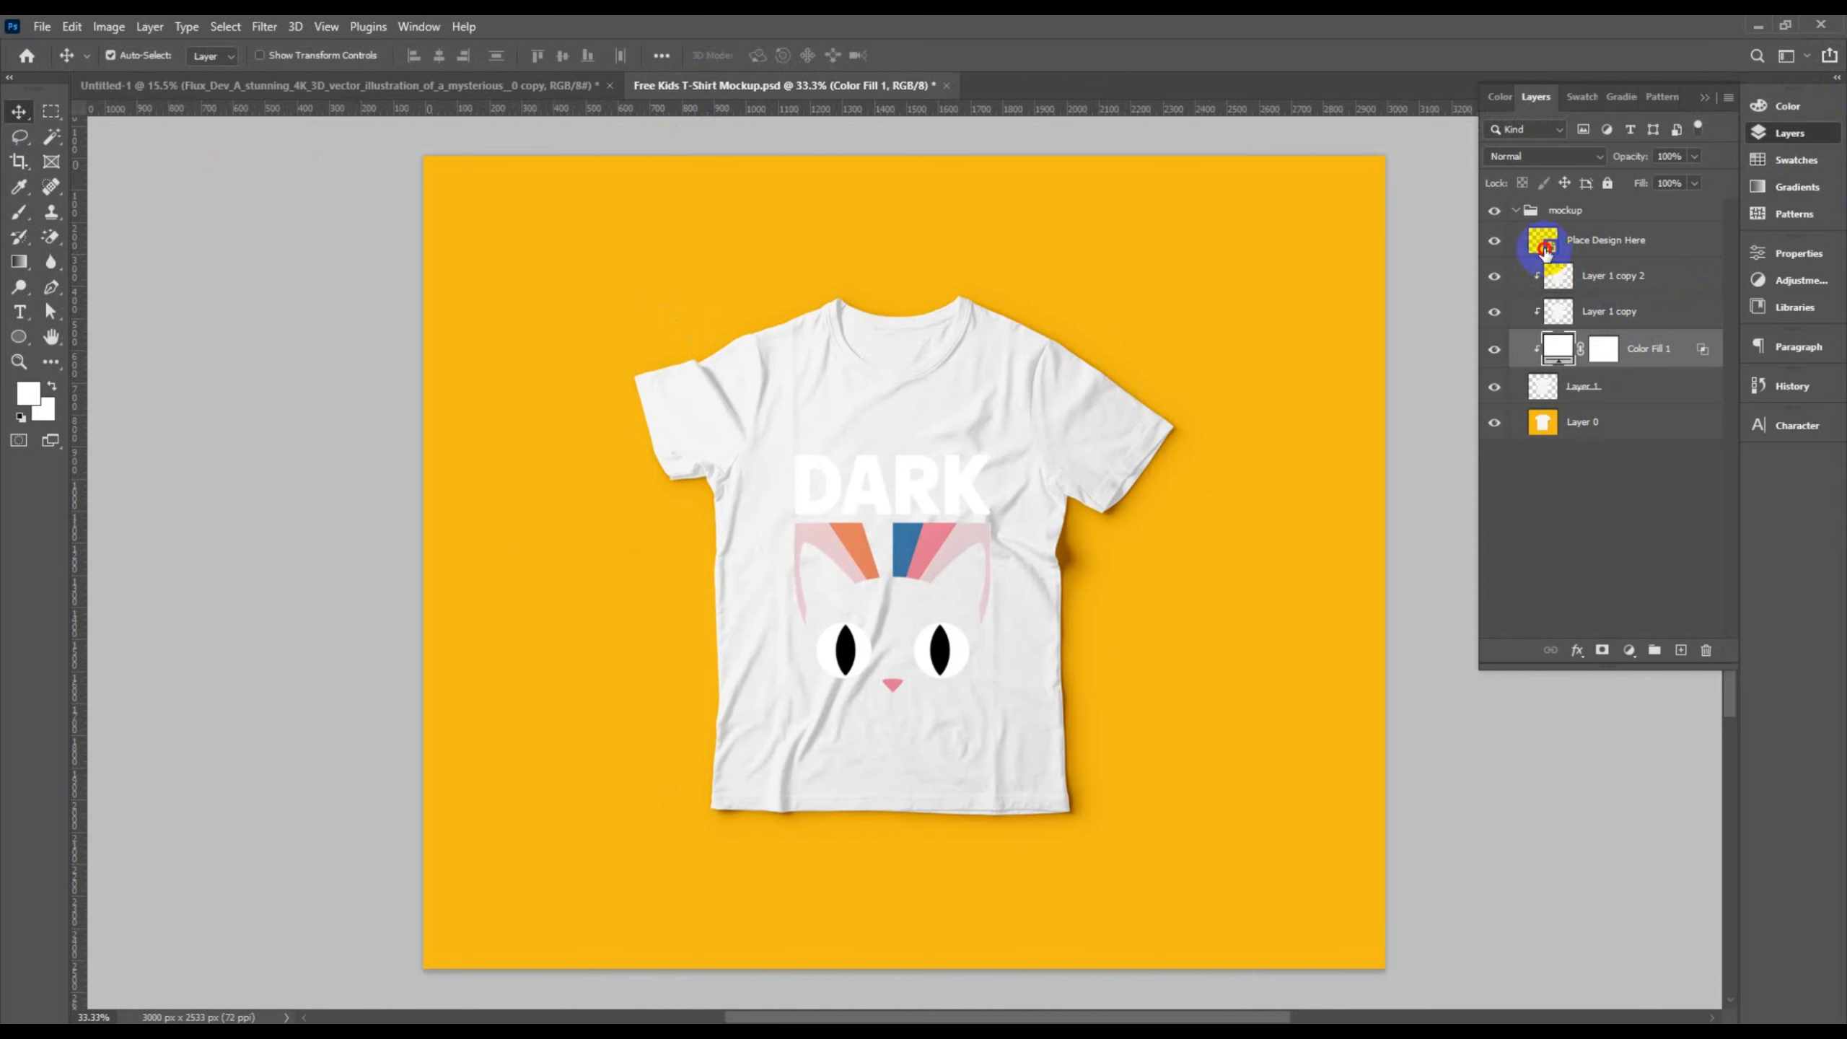
pyautogui.doubleClick(1541, 240)
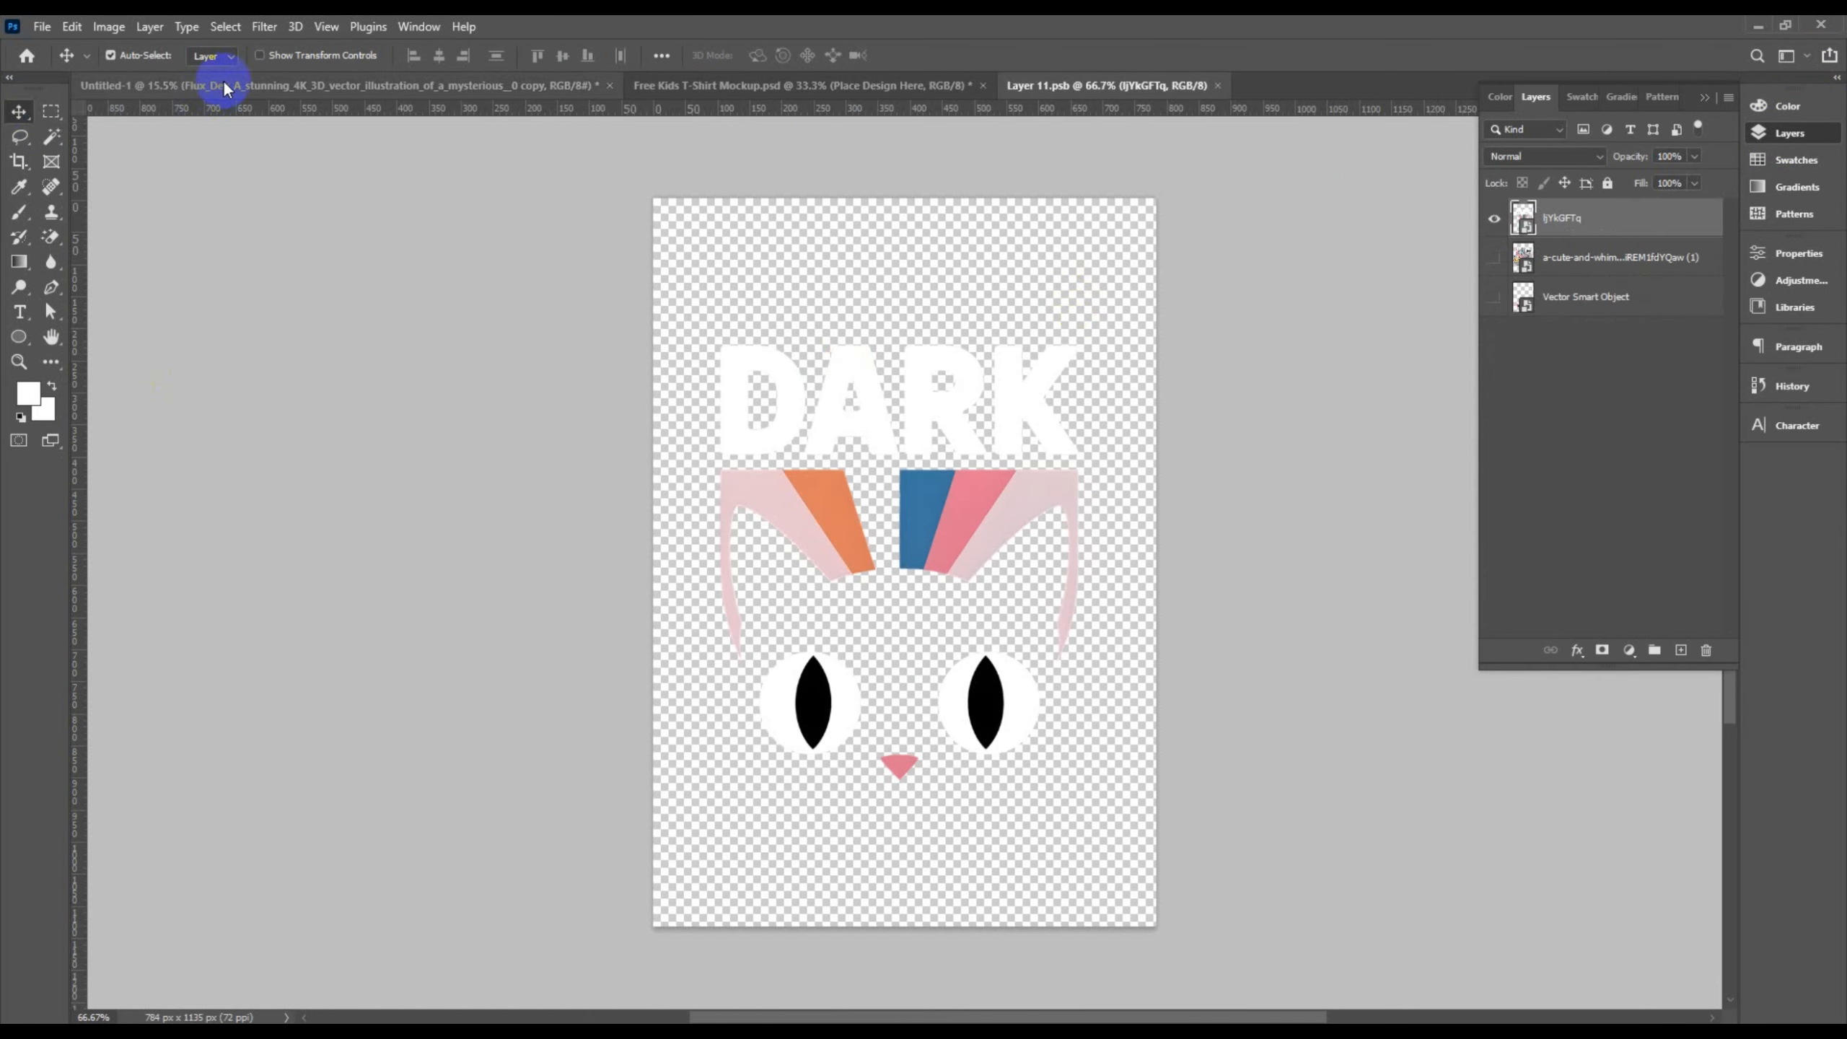
pyautogui.click(211, 84)
pyautogui.moveTo(910, 584); pyautogui.dragTo(886, 644)
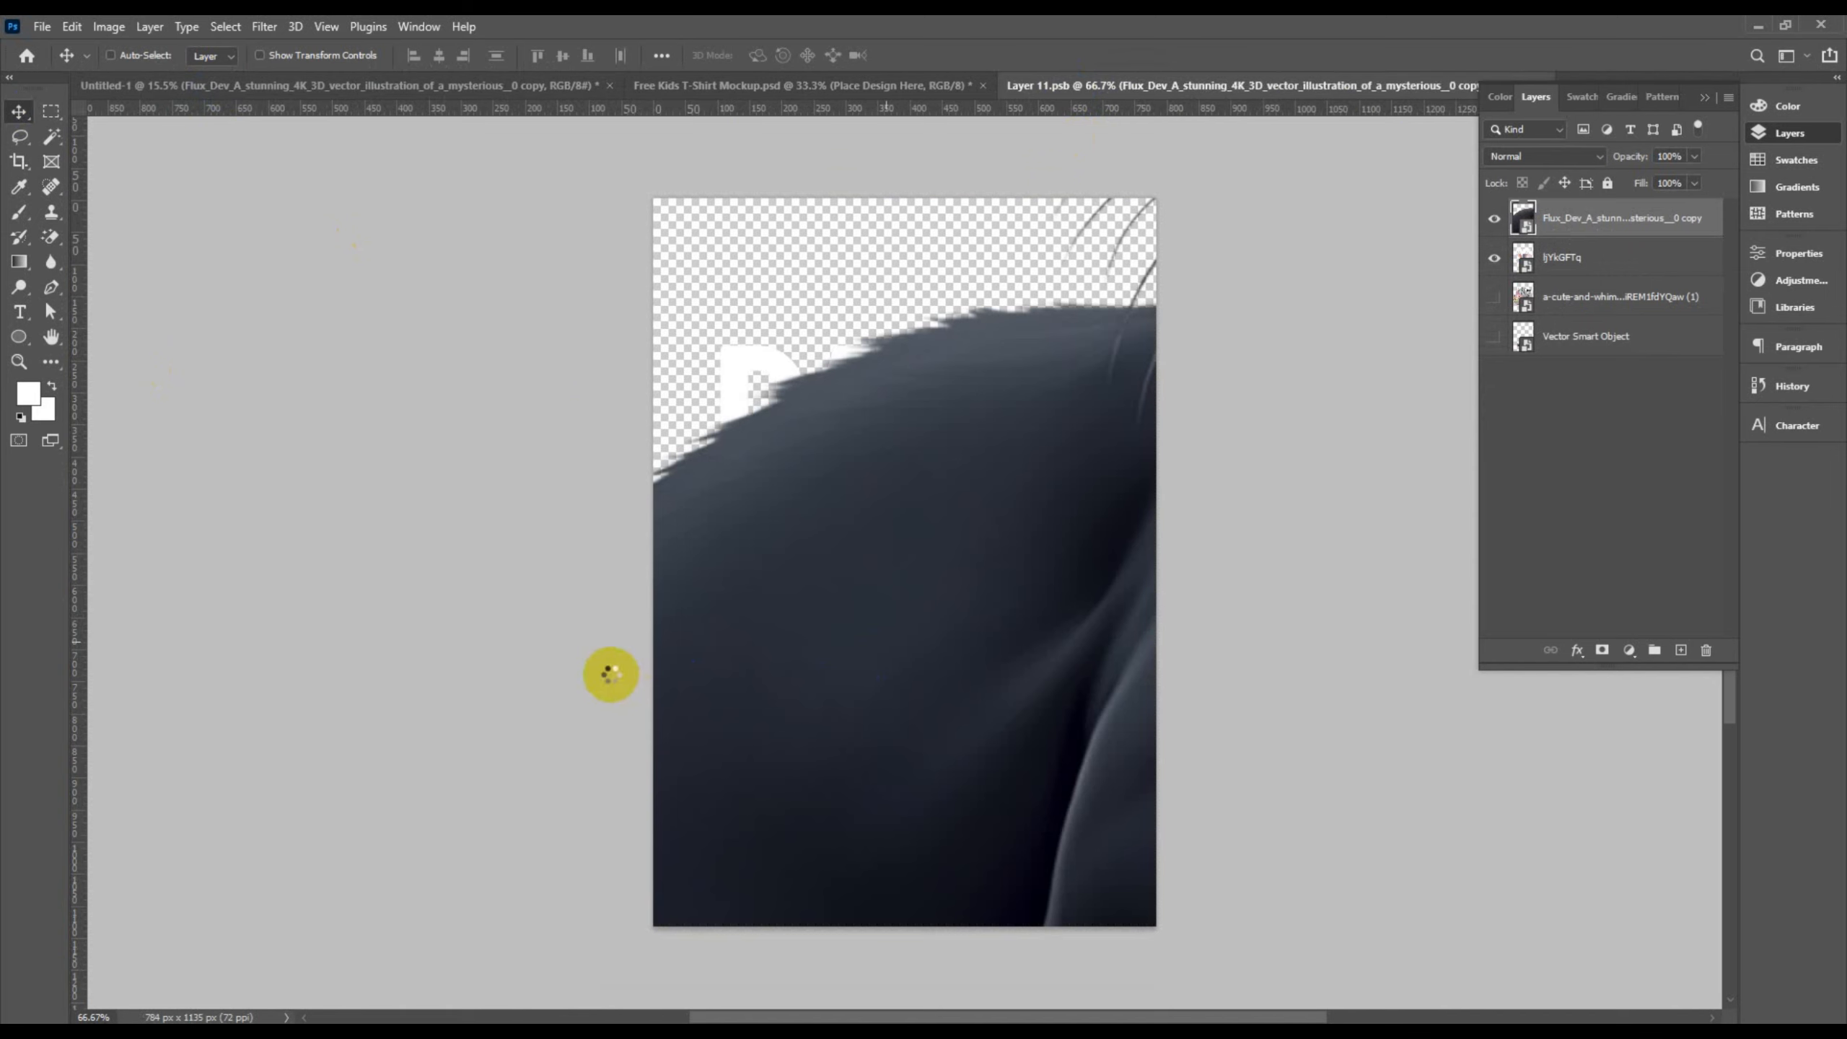
# Scale the cat down to about 101% so it fits inside the Layer 11.psb canvas, centre it horizontally and commit the transform
pyautogui.hotkey('ctrl', 't')
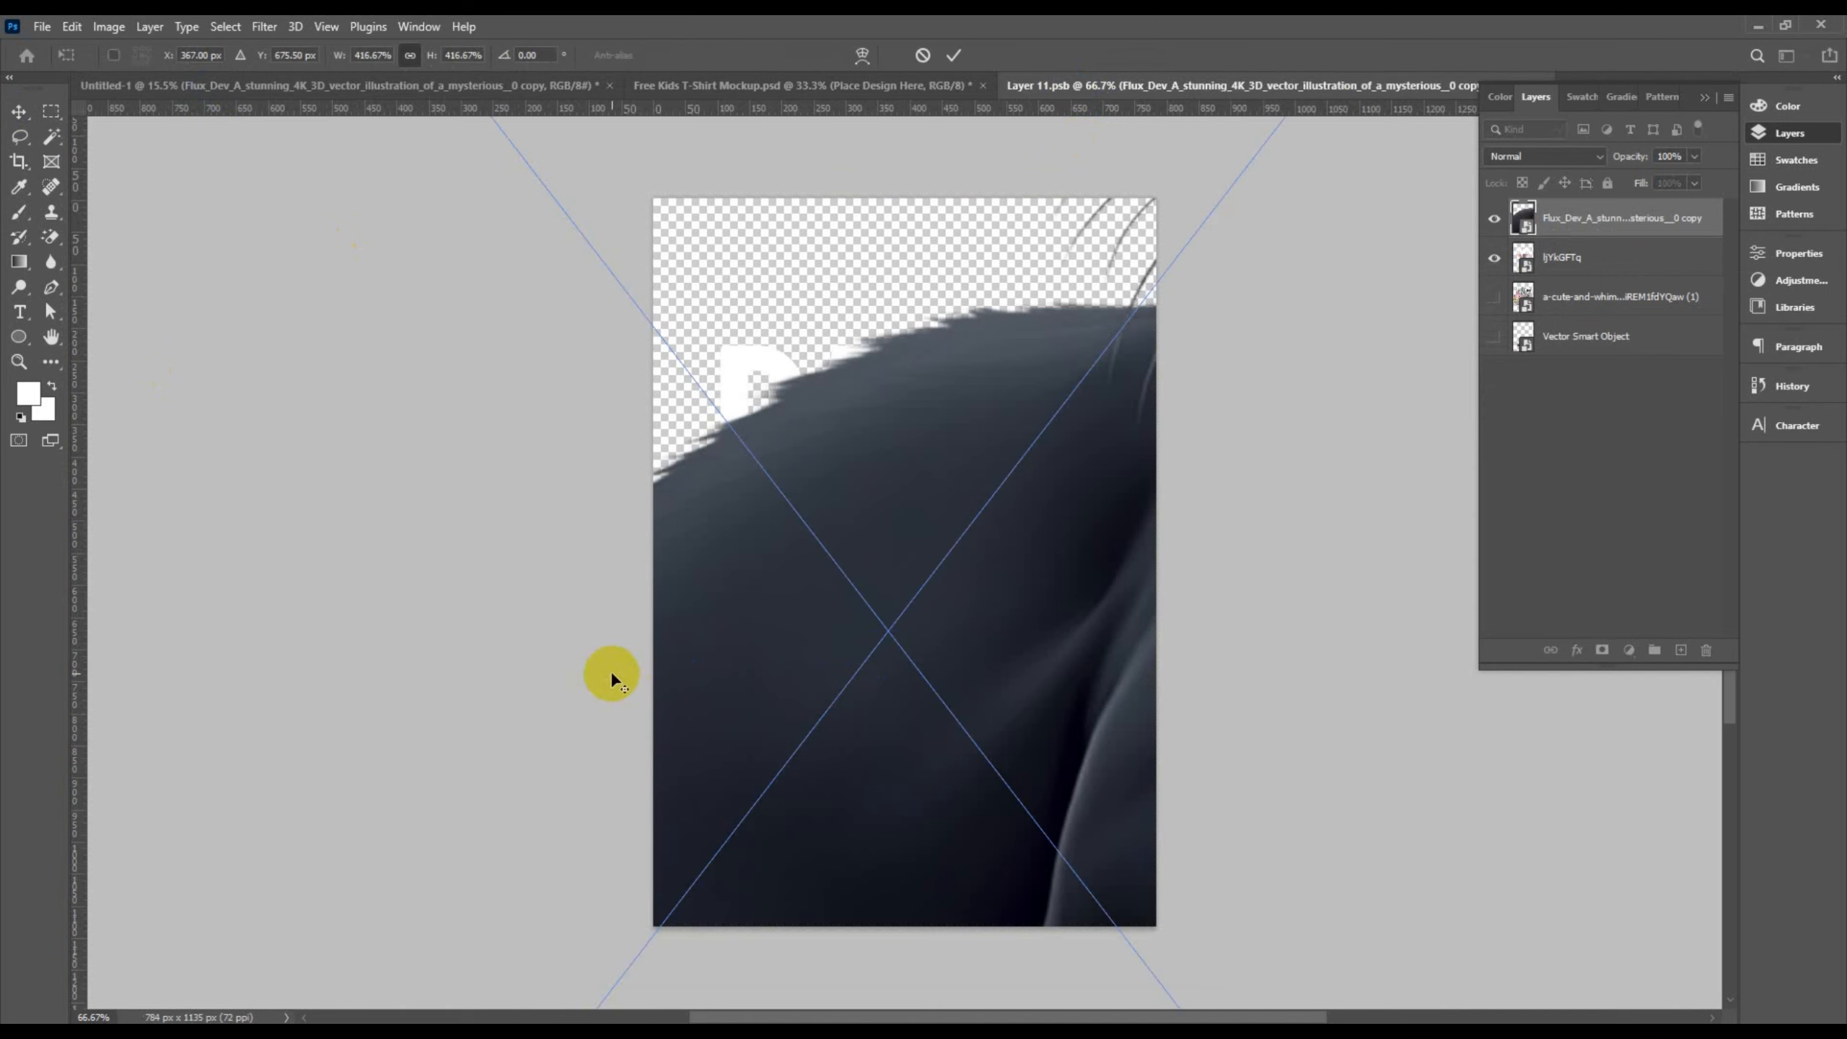
pyautogui.scroll(-4, 611, 673)
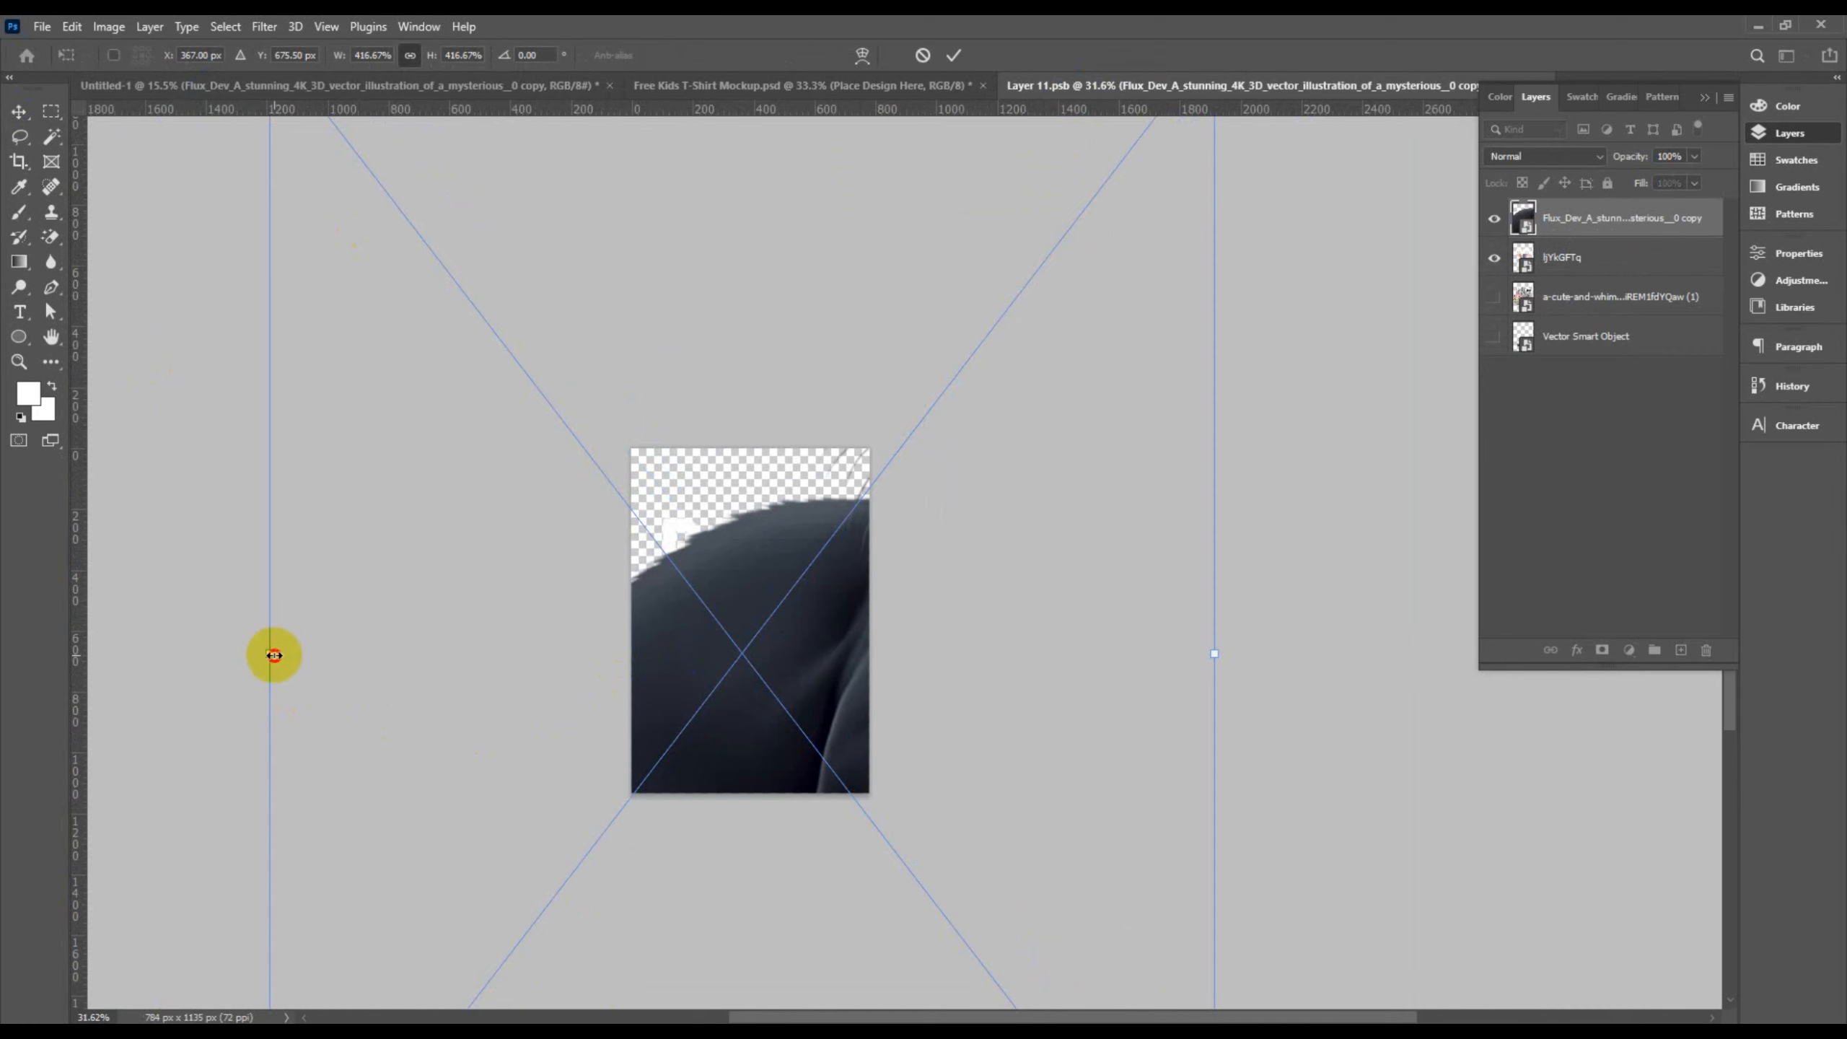
pyautogui.moveTo(272, 652); pyautogui.dragTo(1048, 653)
pyautogui.moveTo(1124, 717); pyautogui.dragTo(744, 655)
pyautogui.moveTo(818, 506); pyautogui.dragTo(855, 448)
pyautogui.moveTo(663, 720); pyautogui.dragTo(639, 753)
pyautogui.moveTo(769, 682); pyautogui.dragTo(776, 698)
pyautogui.scroll(3, 775, 698)
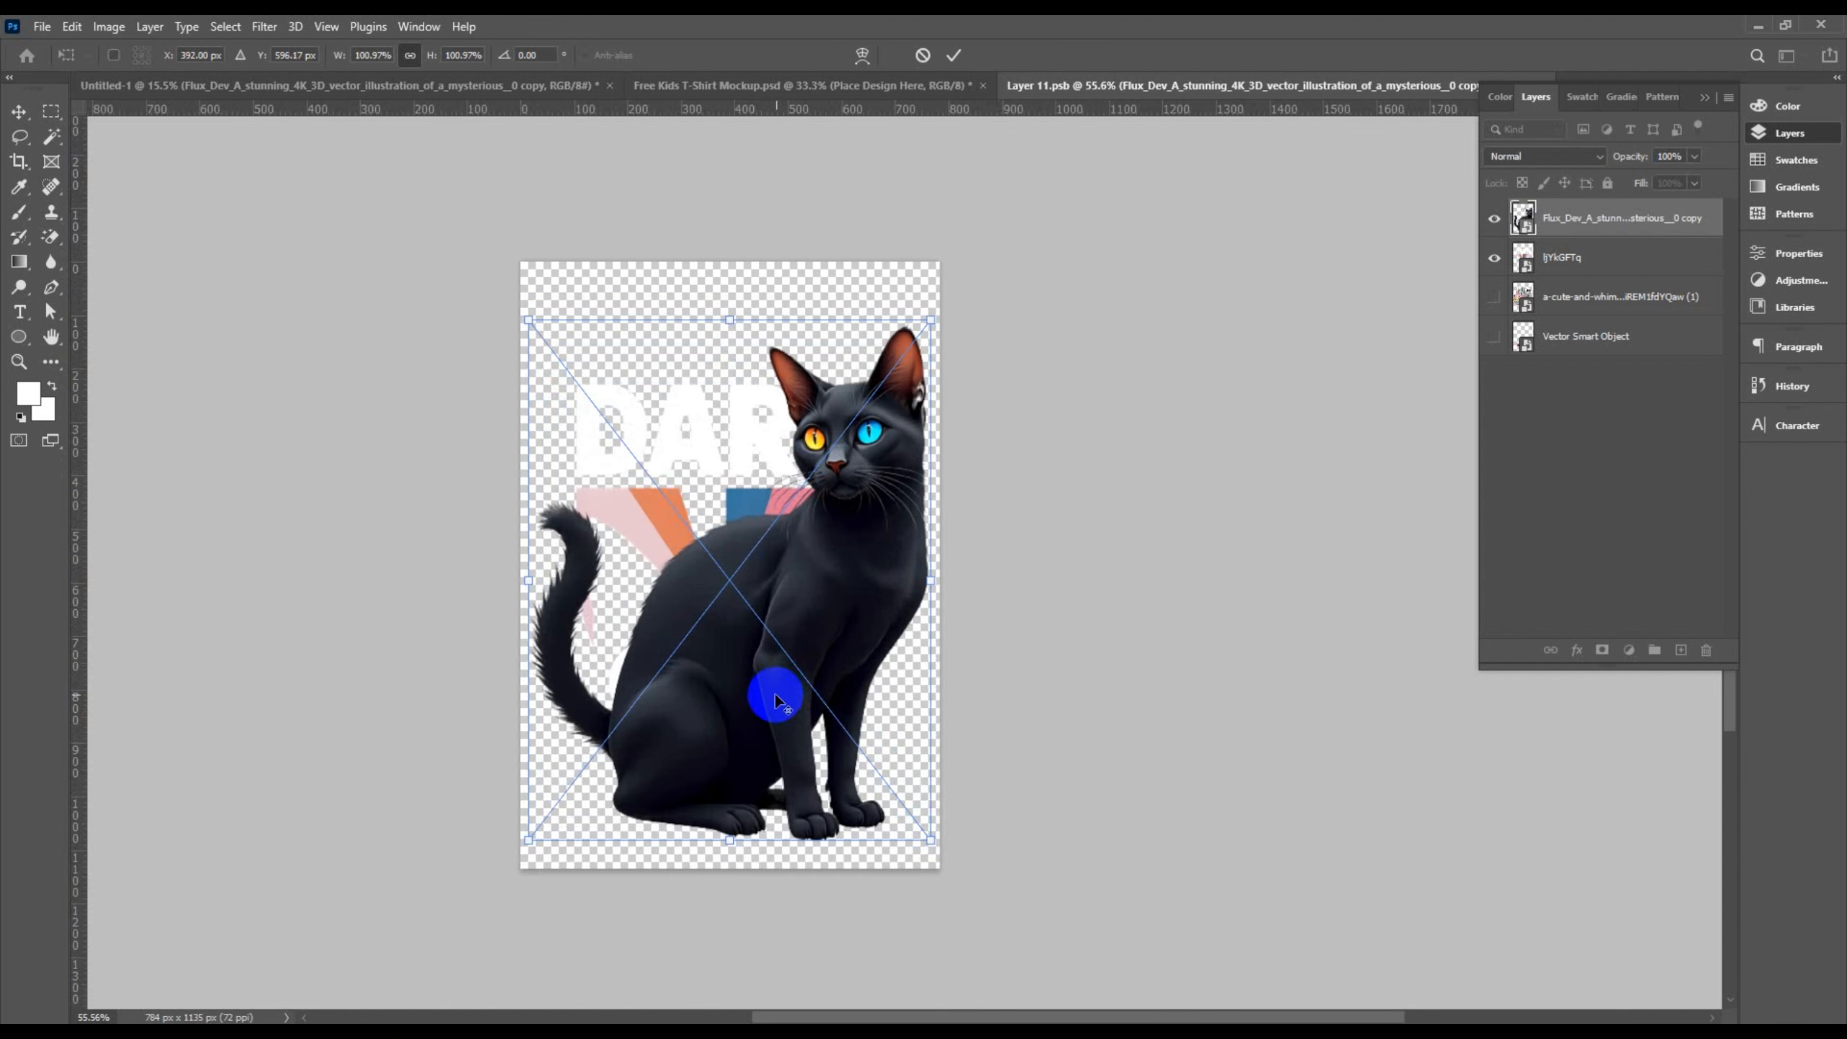
pyautogui.click(953, 55)
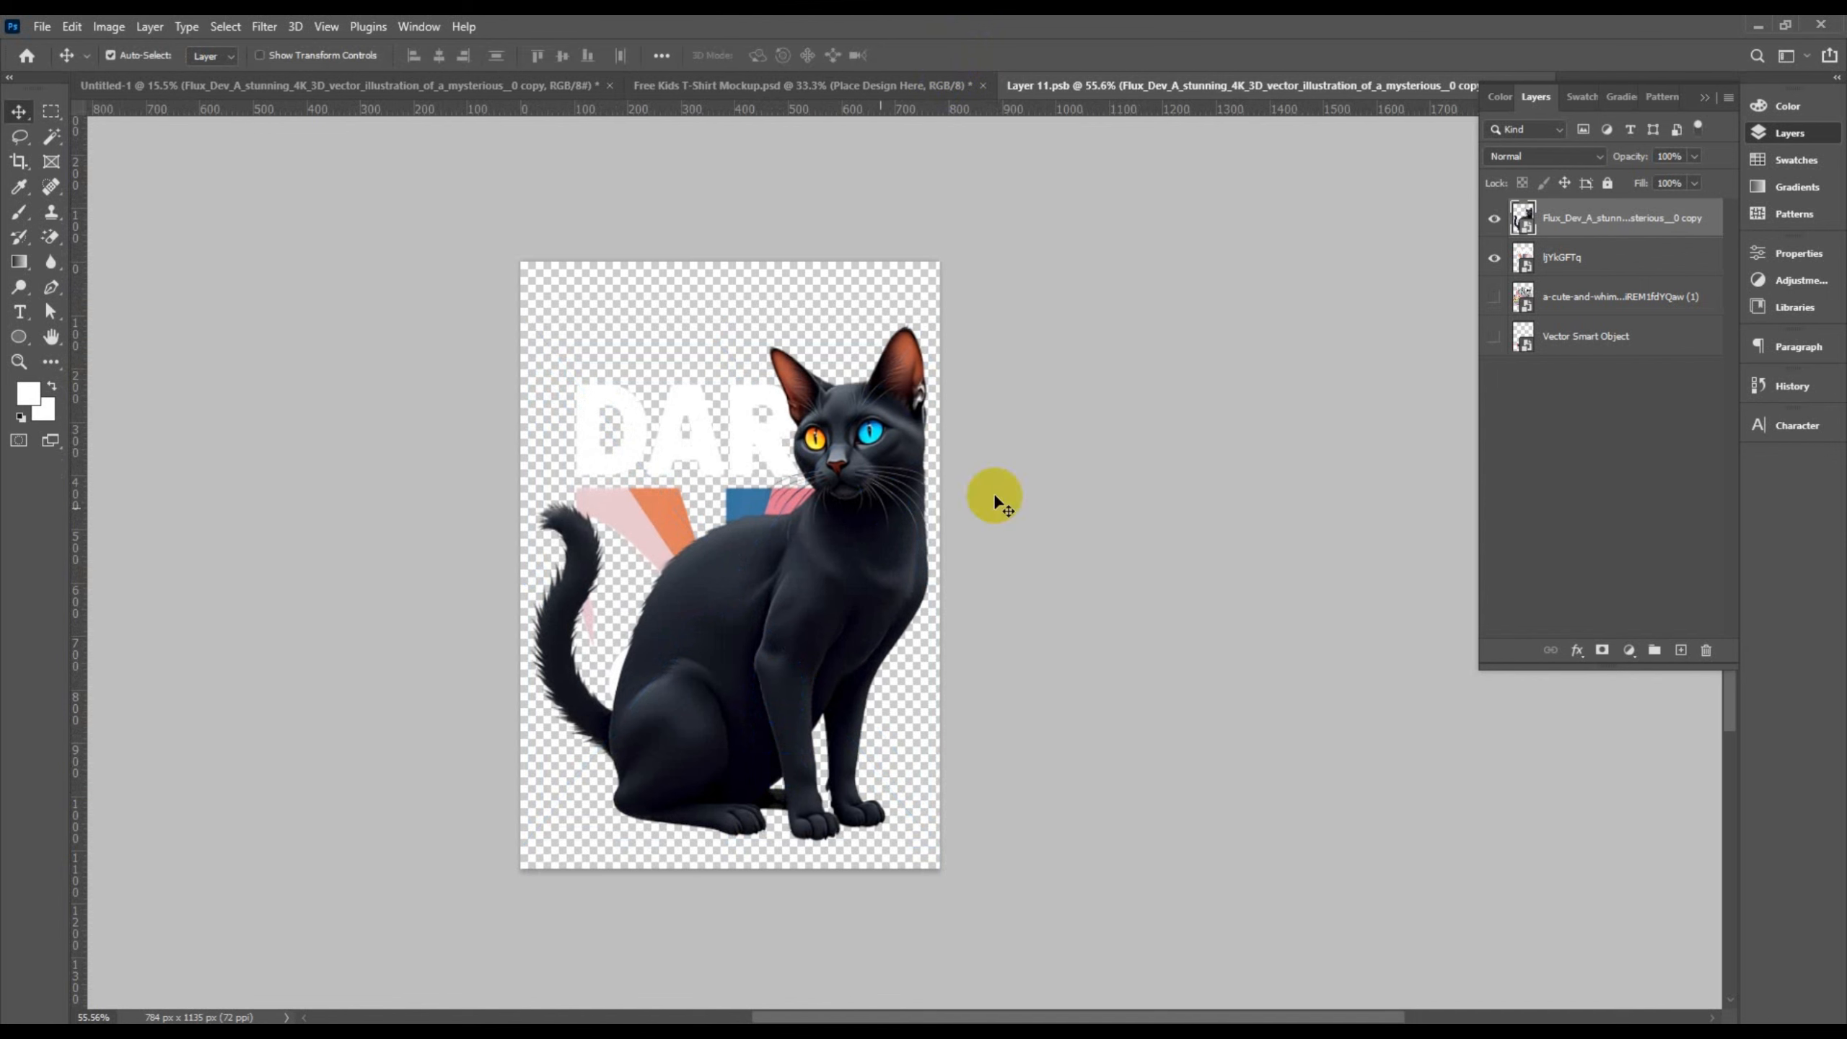
# Hide the old DARK cat-face layer and nudge the new cat slightly to the left
pyautogui.click(1498, 261)
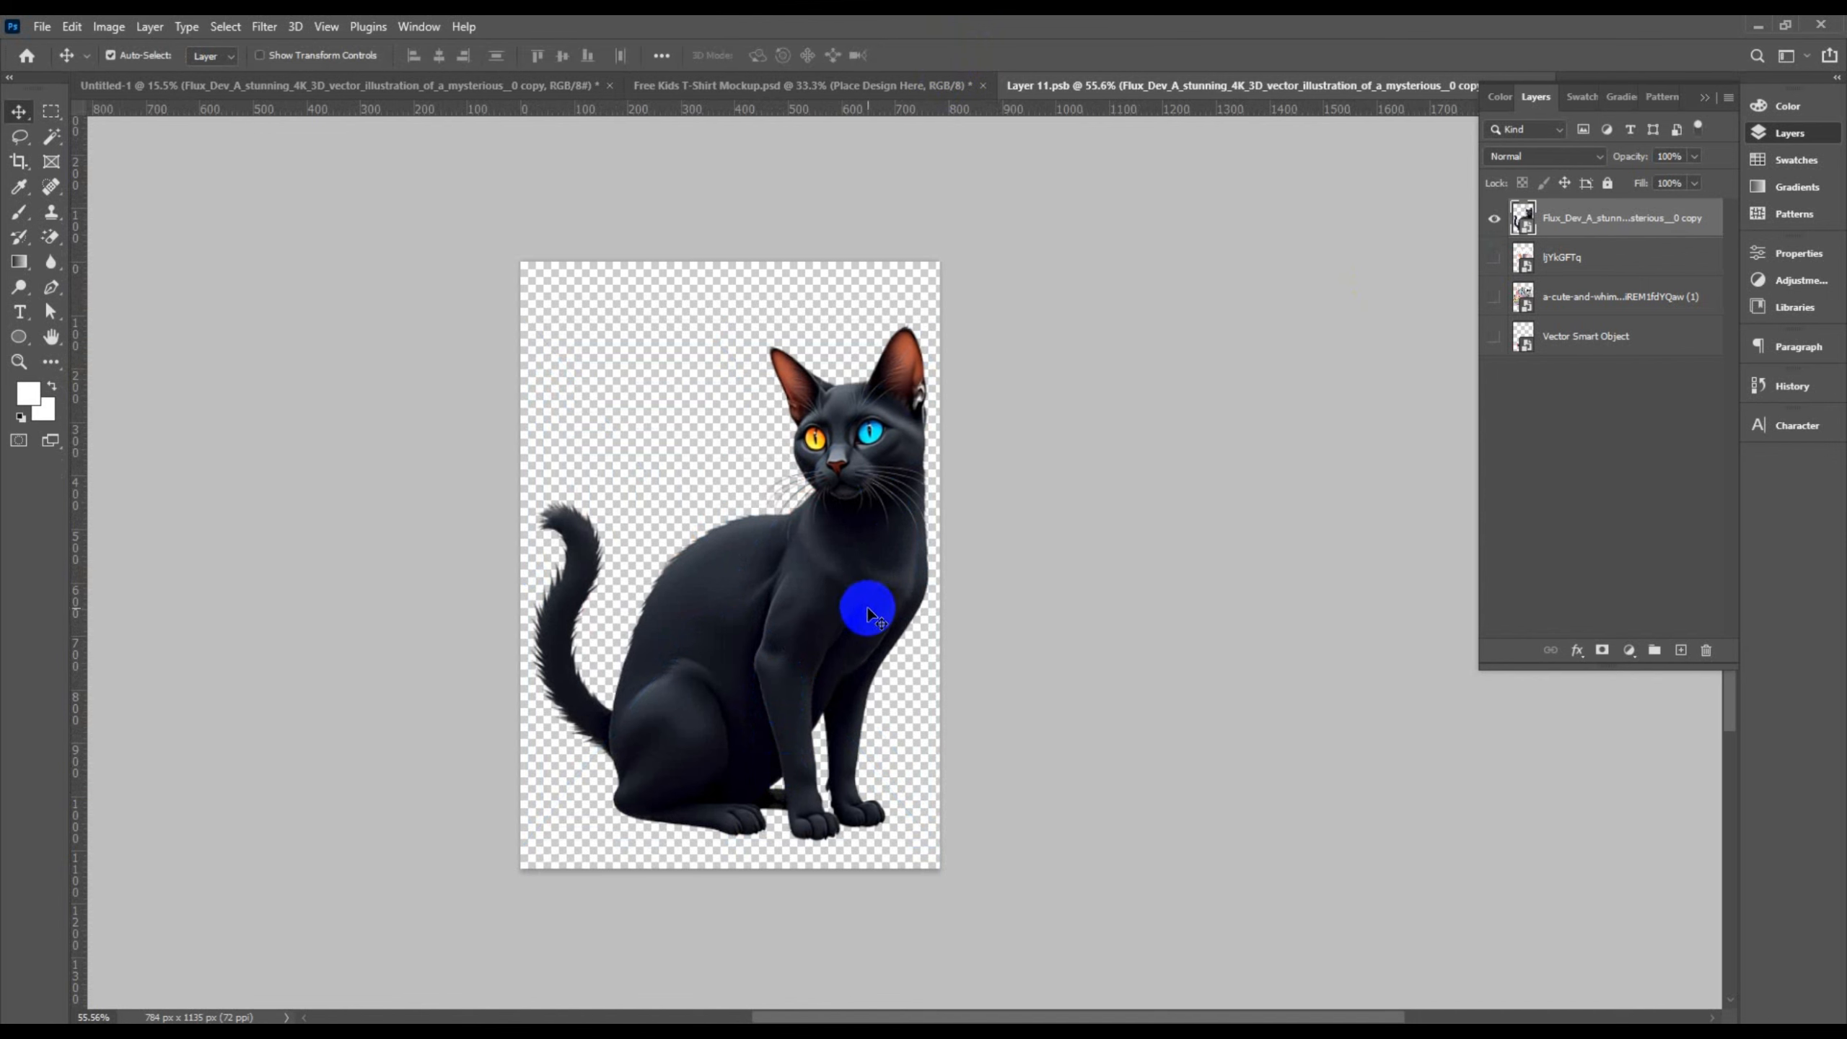
pyautogui.press('Left')
pyautogui.press('Left')
pyautogui.press('Left')
pyautogui.press('Left')
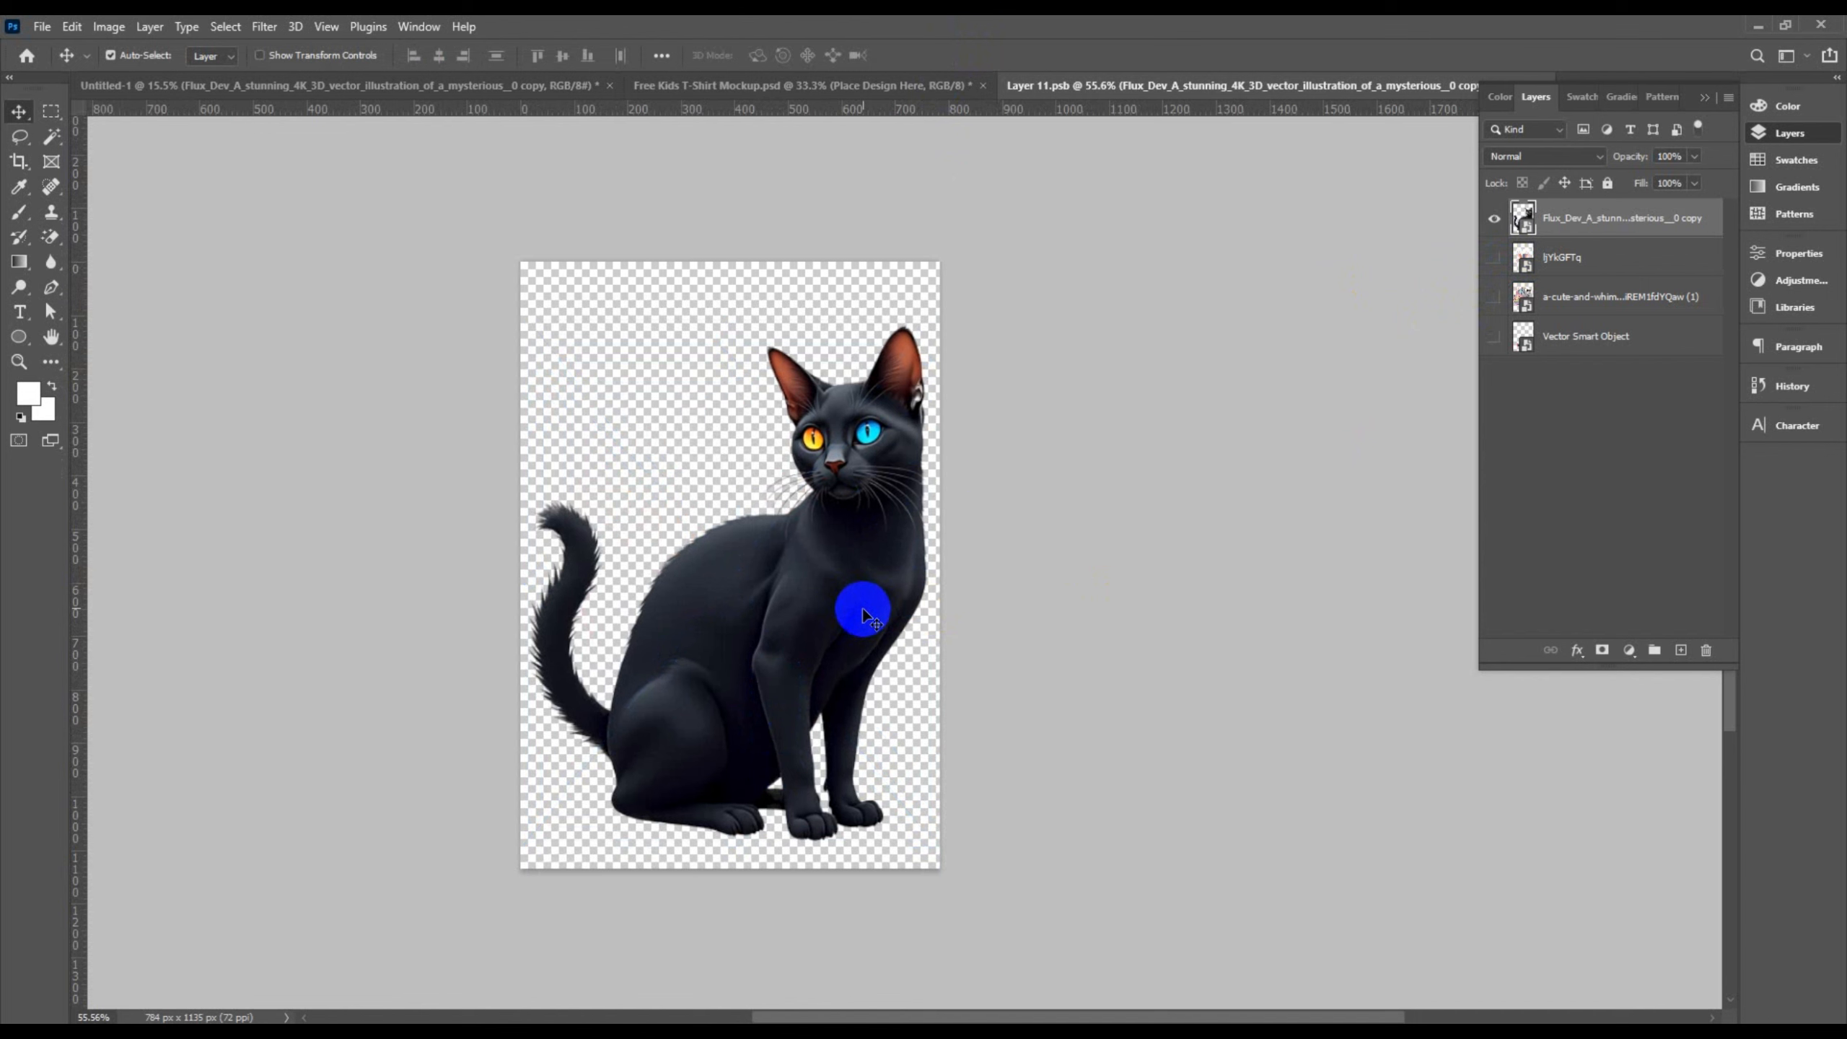
# Save the edited smart object contents and return to Free Kids T-Shirt Mockup.psd
pyautogui.hotkey('ctrl', 's')
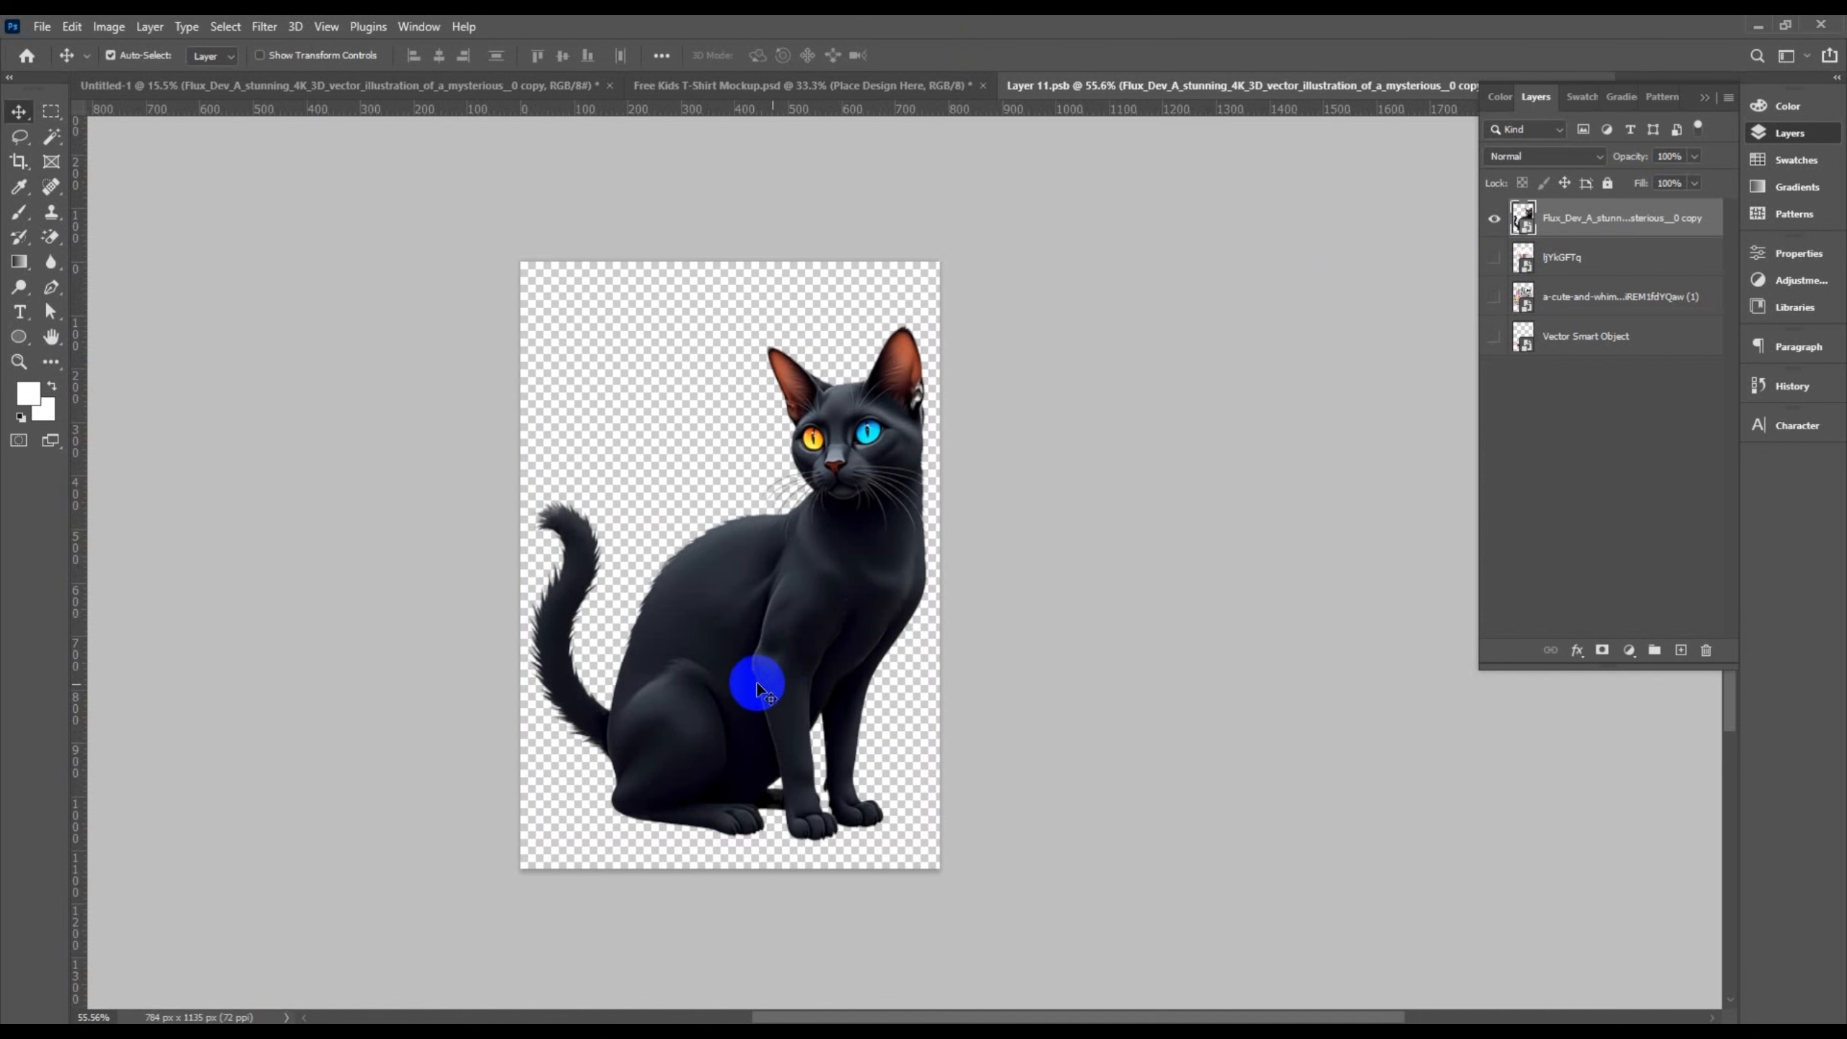
pyautogui.click(723, 84)
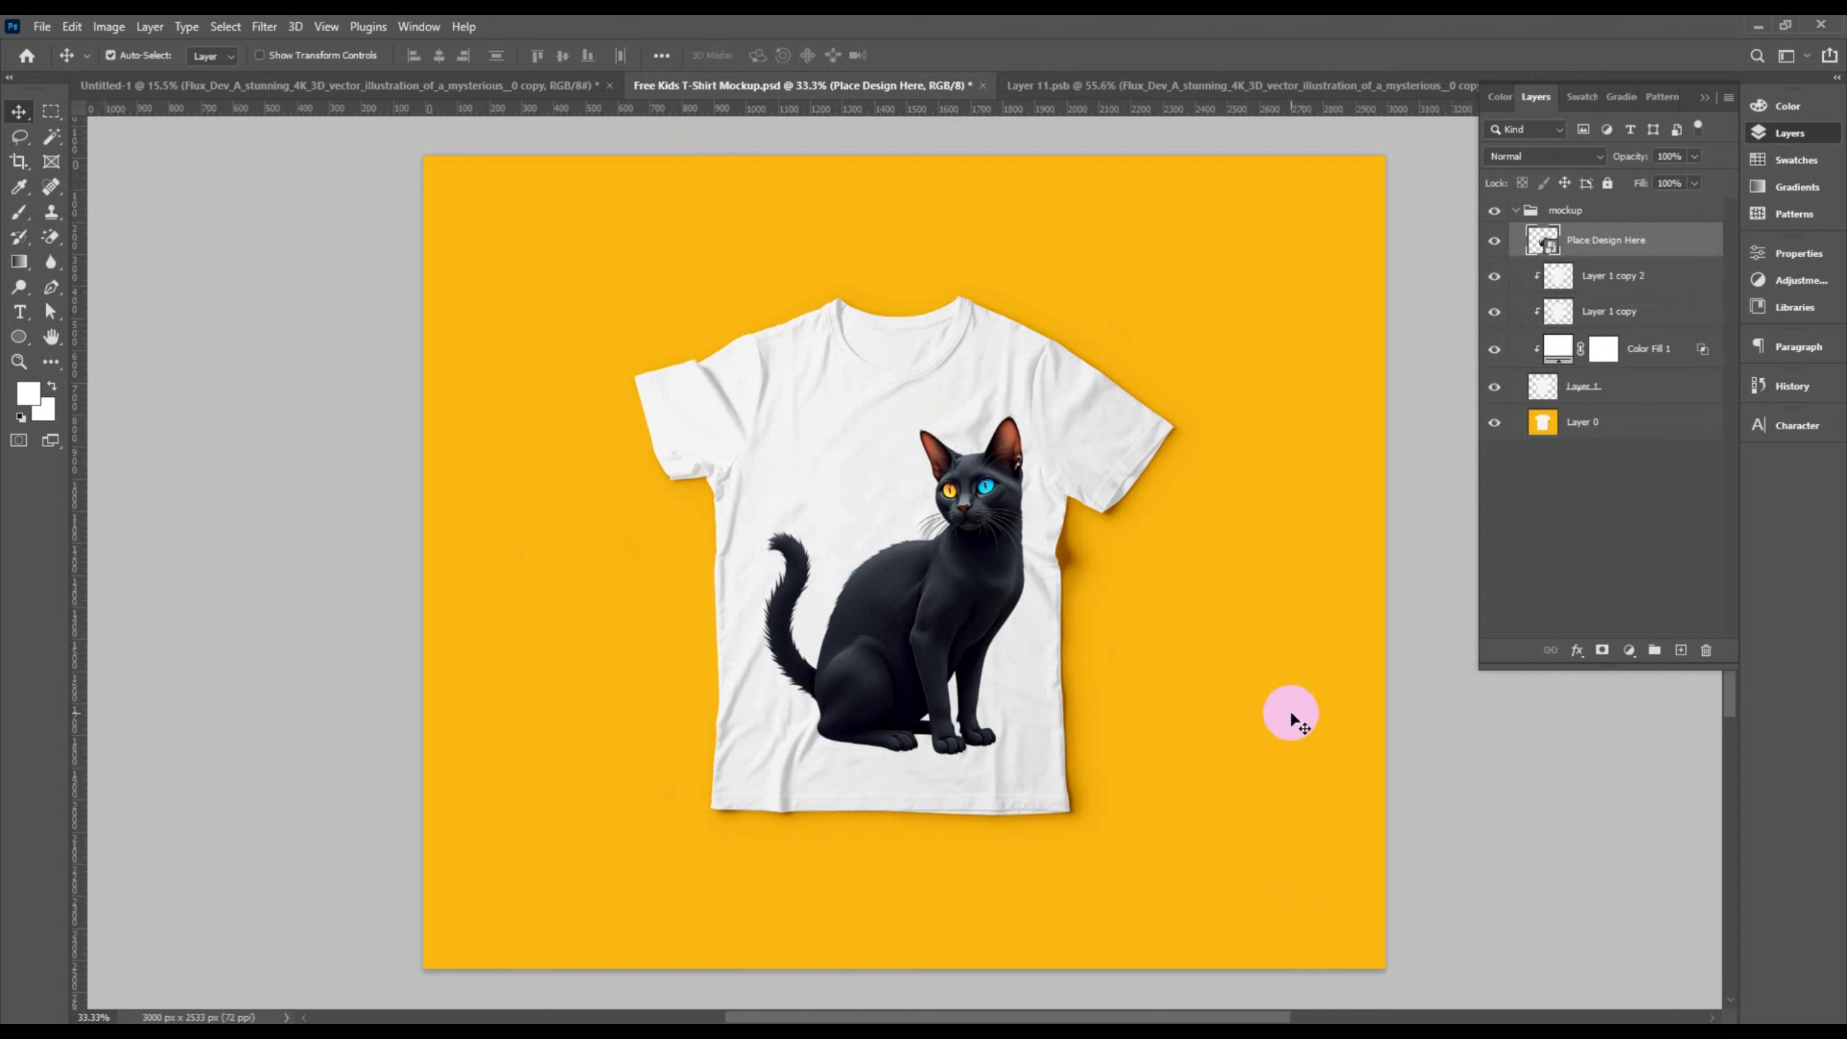
pyautogui.press('ctrl')
# Scale the Place Design Here layer up to about 118.2% and position the cat slightly further left on the shirt
pyautogui.hotkey('ctrl', 't')
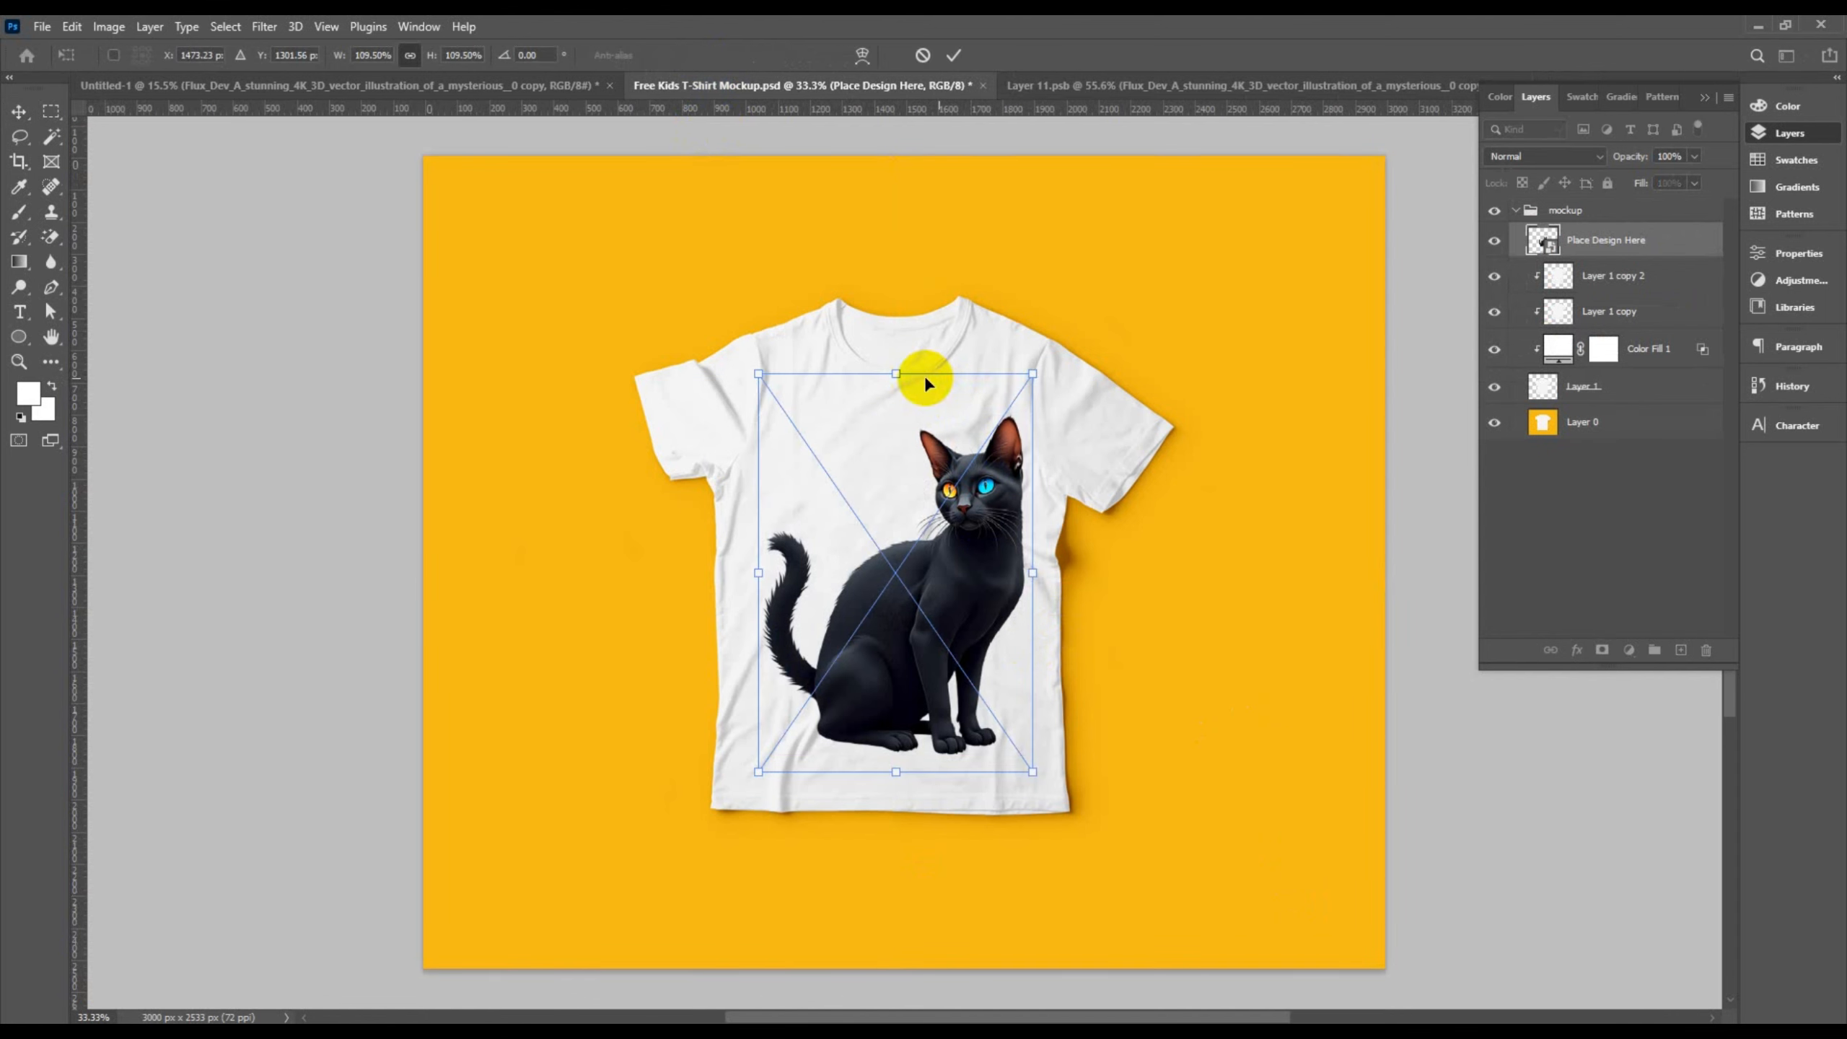
pyautogui.moveTo(899, 372)
pyautogui.mouseDown()
pyautogui.moveTo(902, 309)
pyautogui.moveTo(899, 342)
pyautogui.mouseUp()
pyautogui.moveTo(990, 585); pyautogui.dragTo(991, 599)
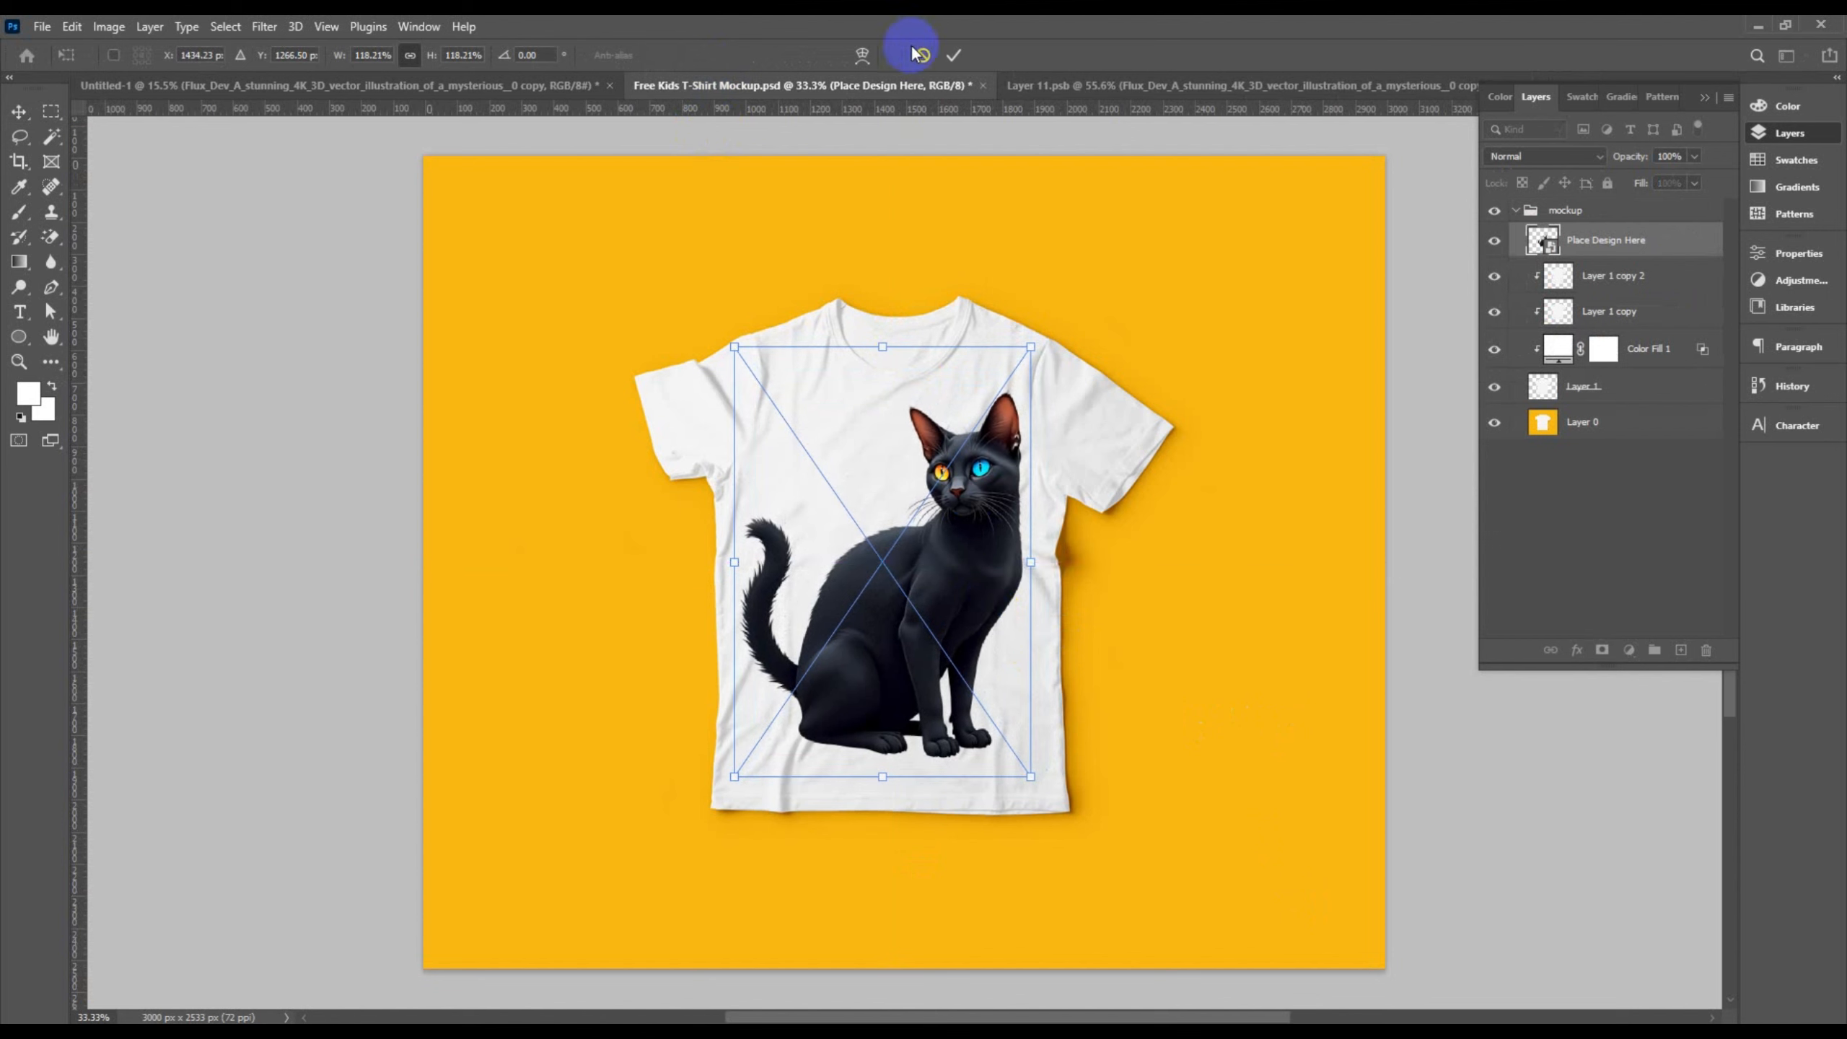
pyautogui.click(950, 55)
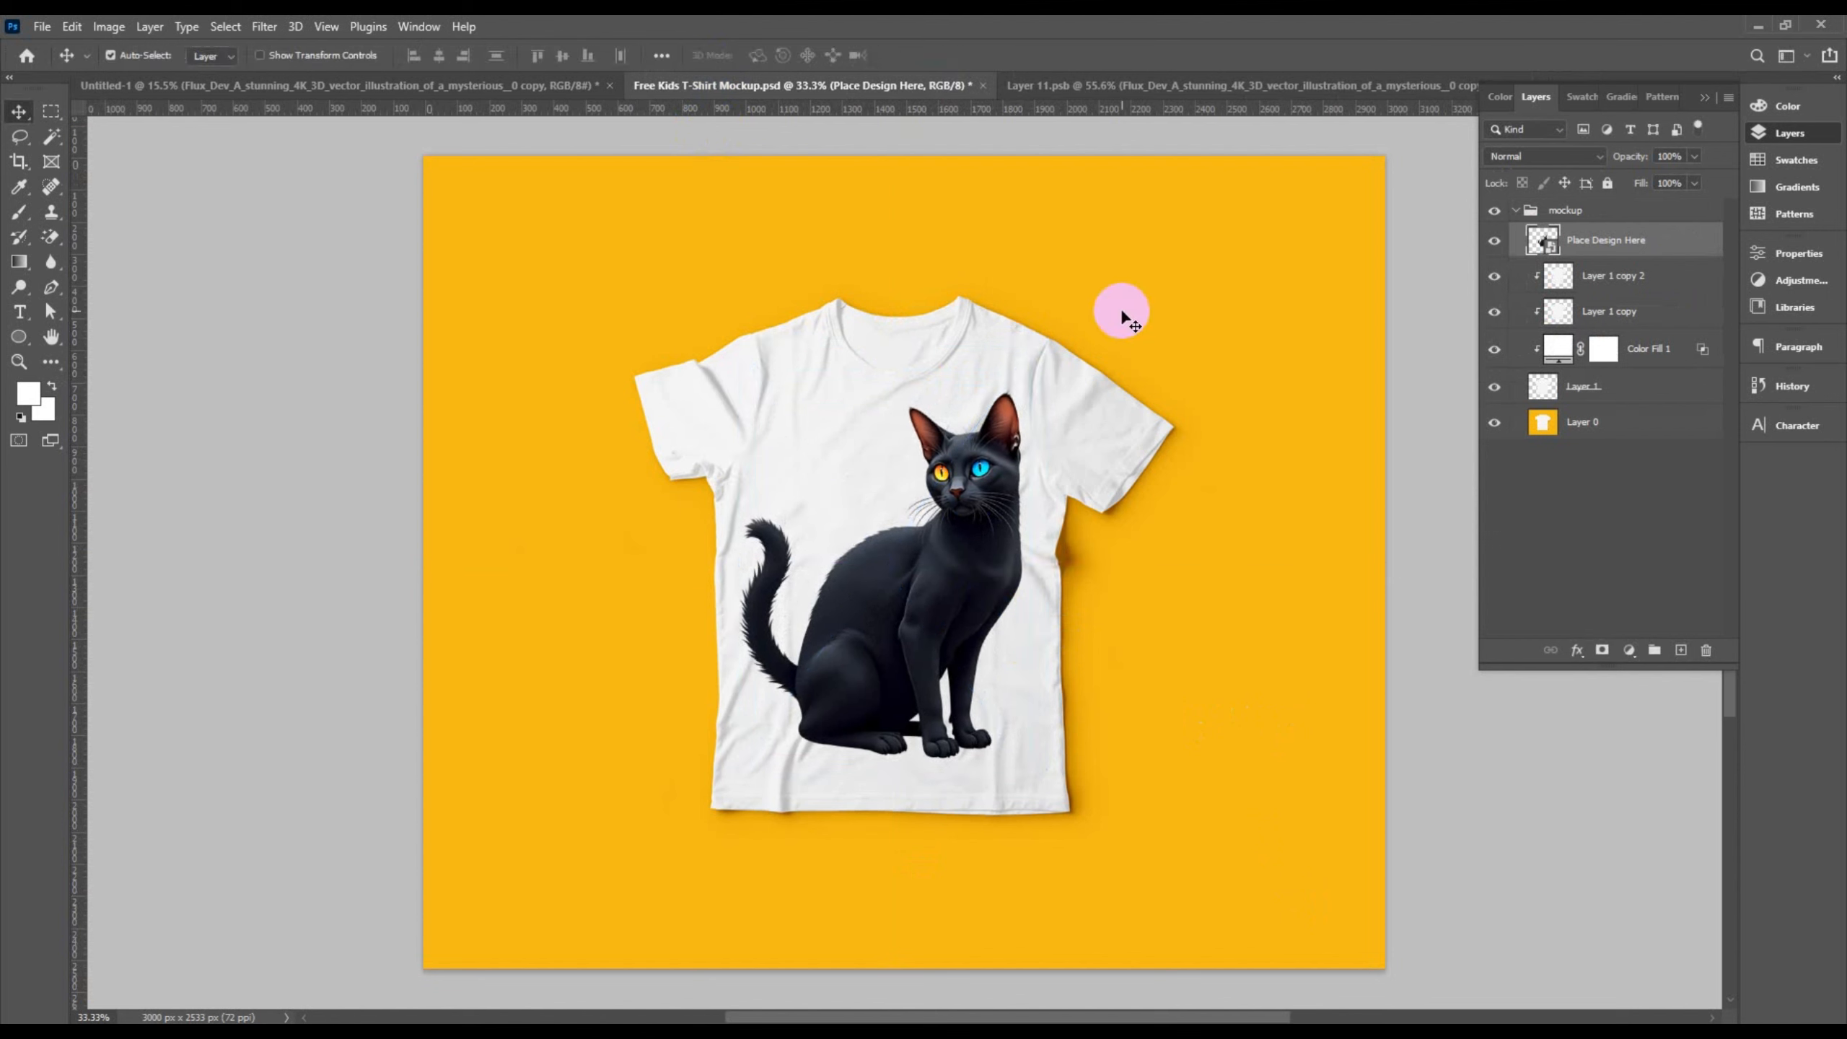
pyautogui.click(982, 469)
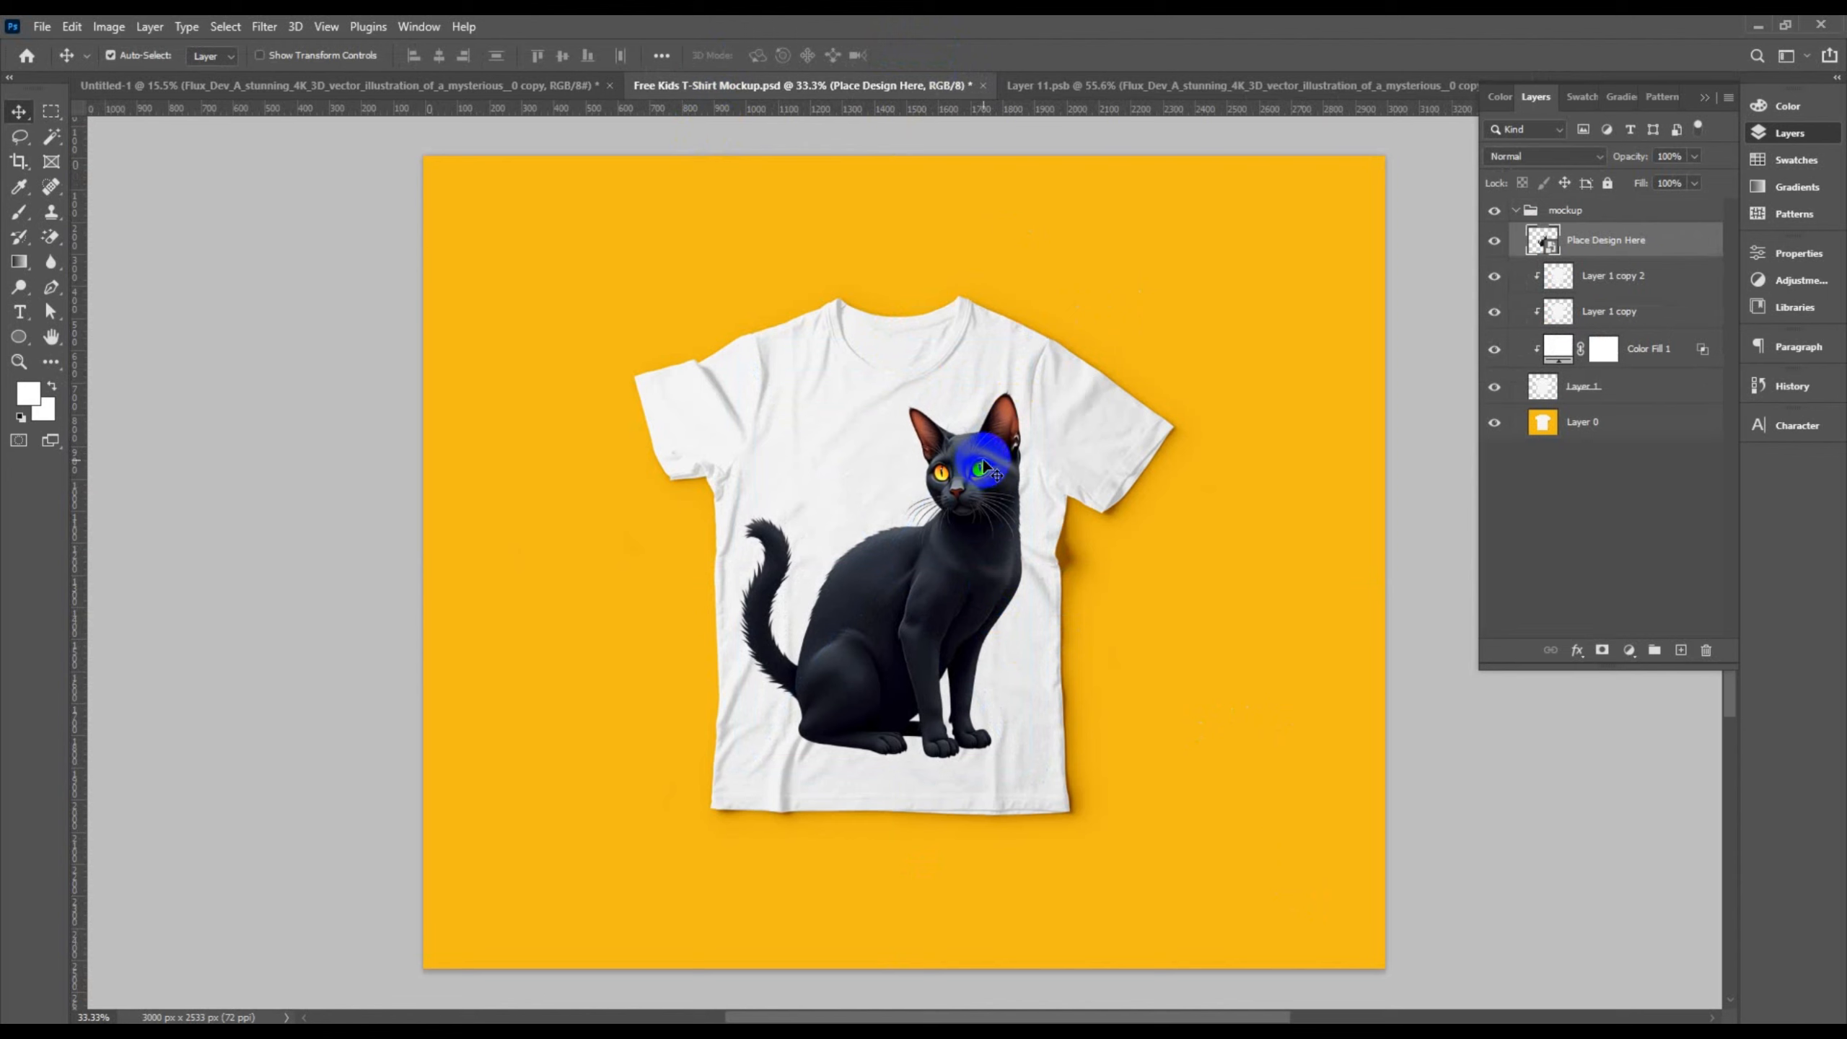
pyautogui.moveTo(983, 466); pyautogui.dragTo(978, 464)
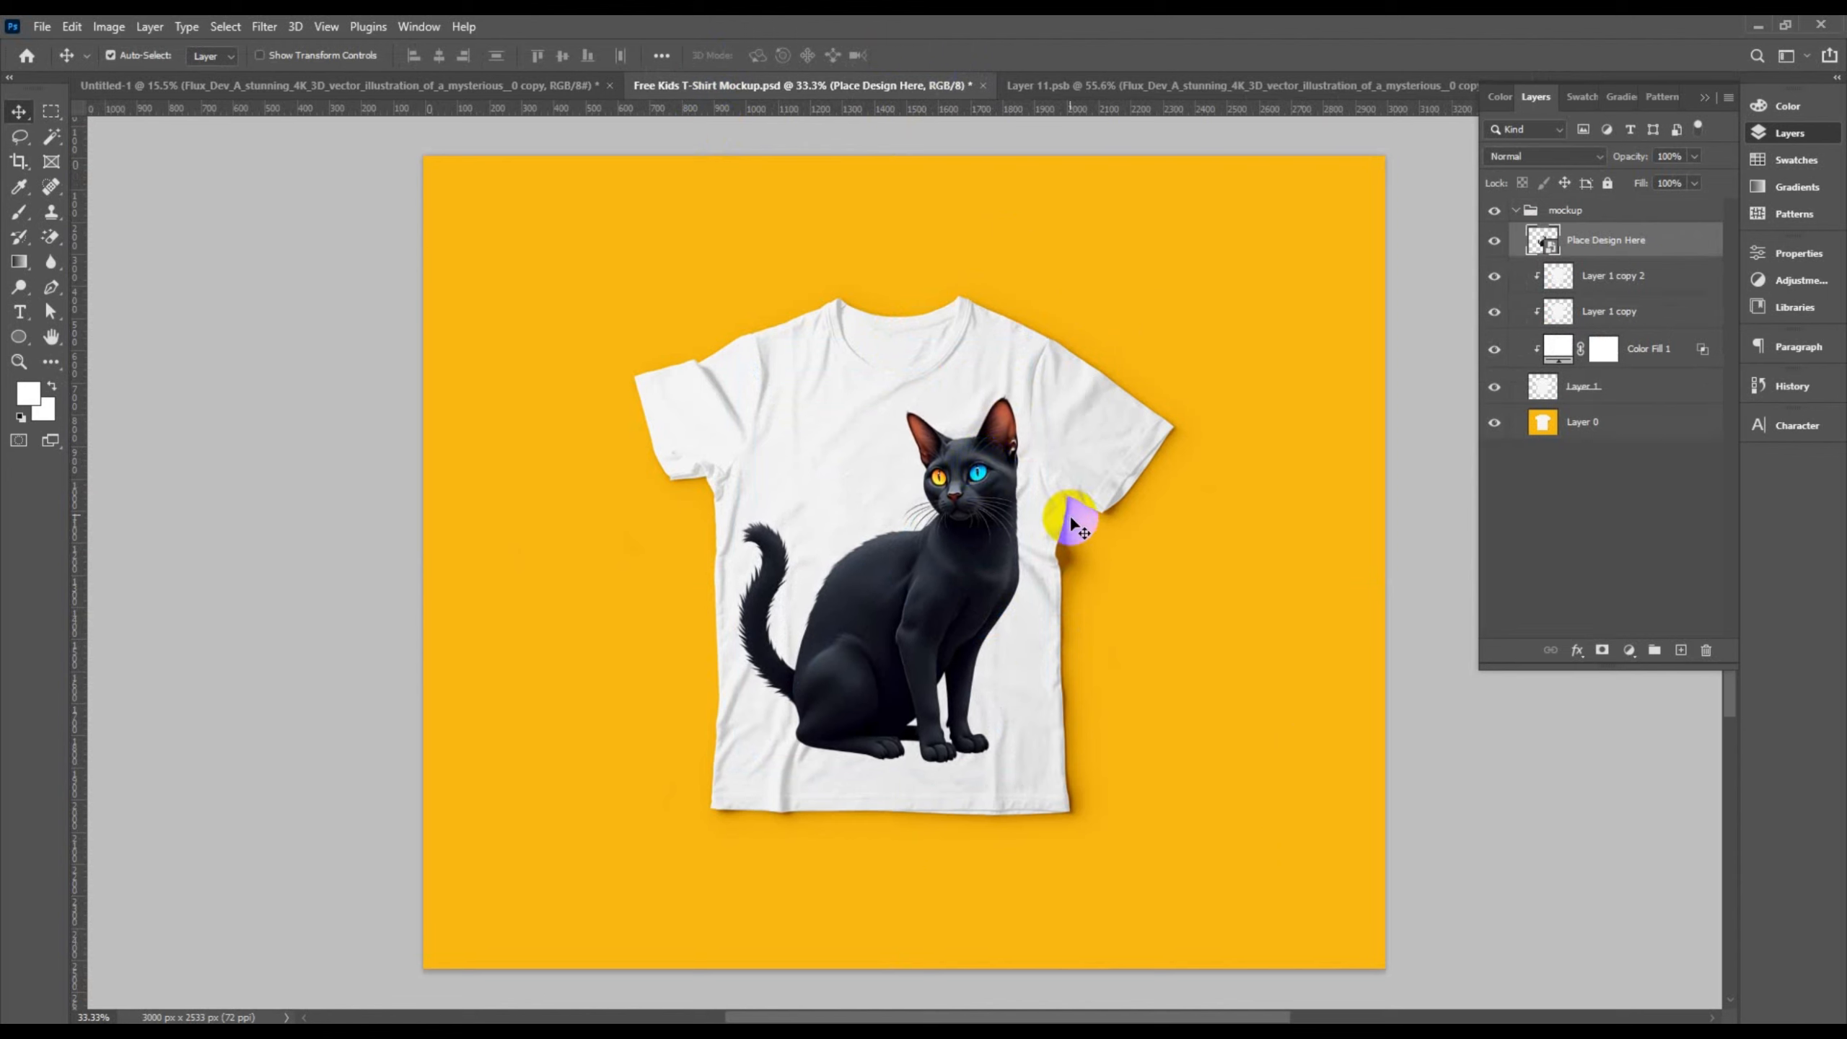
pyautogui.press('Left')
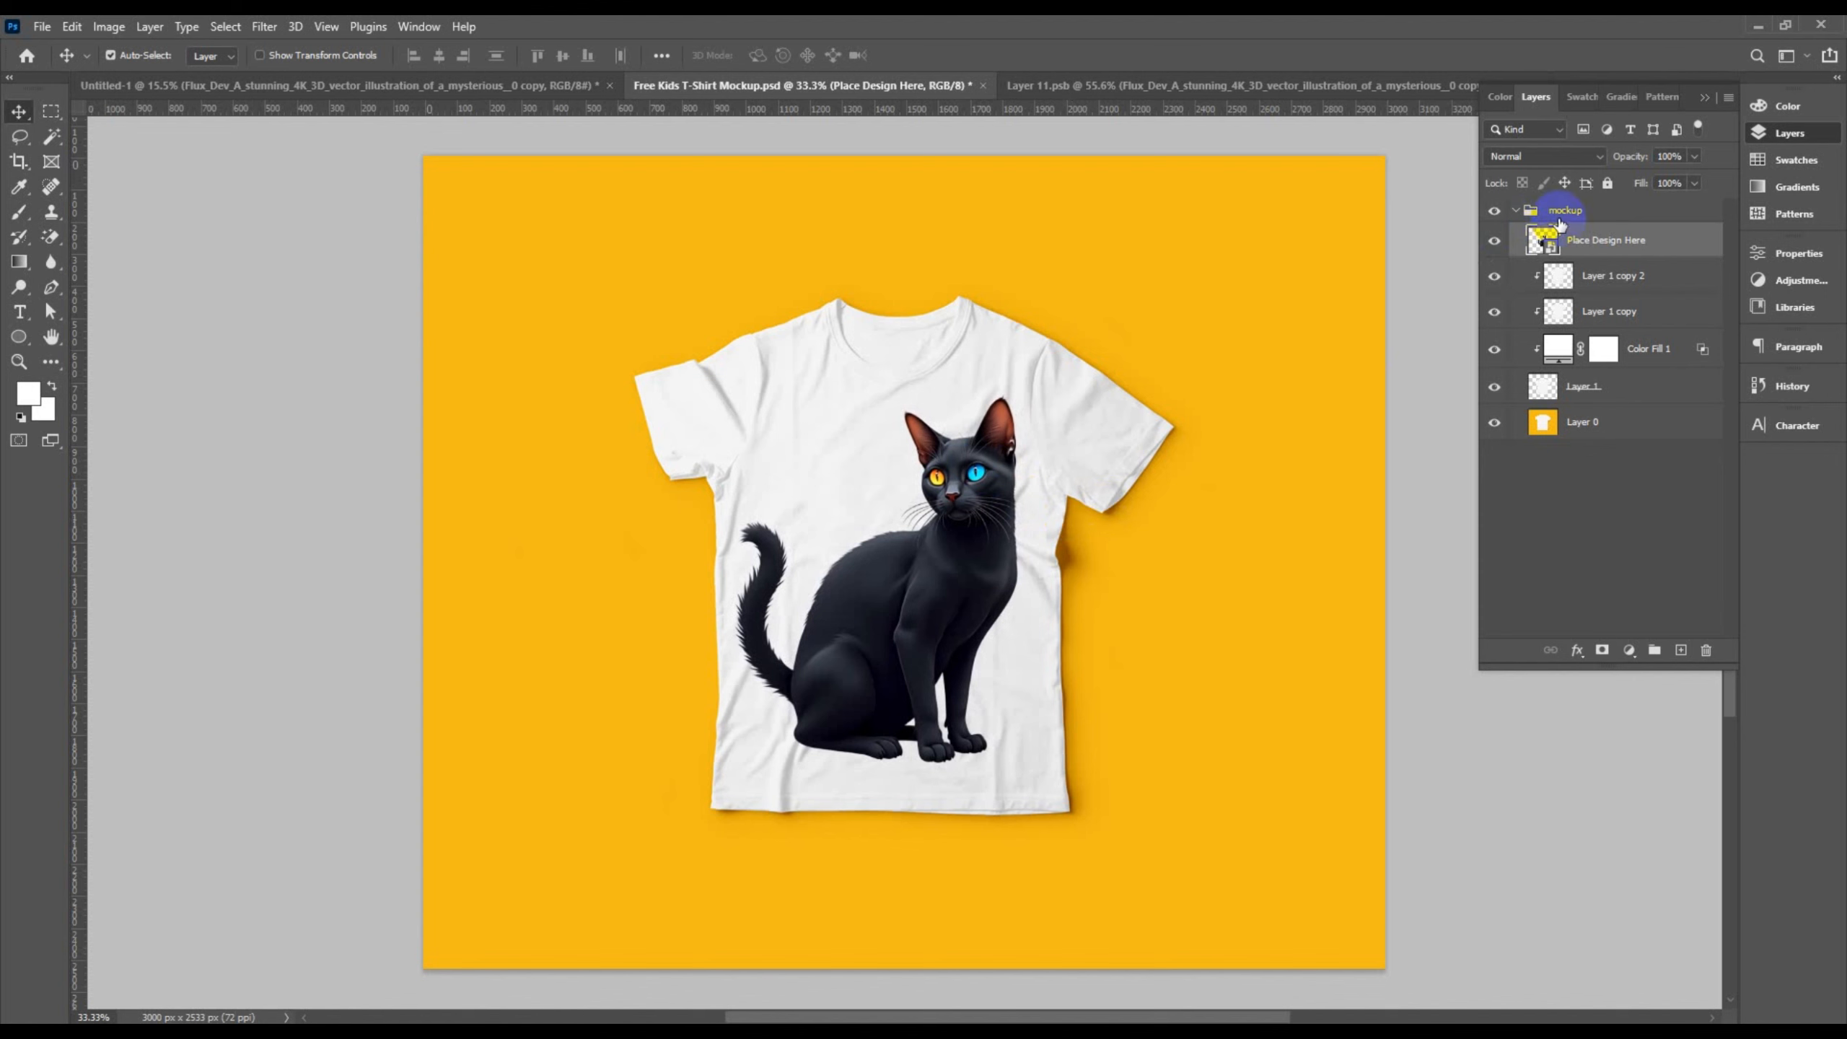
# Try the Multiply blend mode on the Place Design Here layer and settle on Hard Light
pyautogui.click(1772, 132)
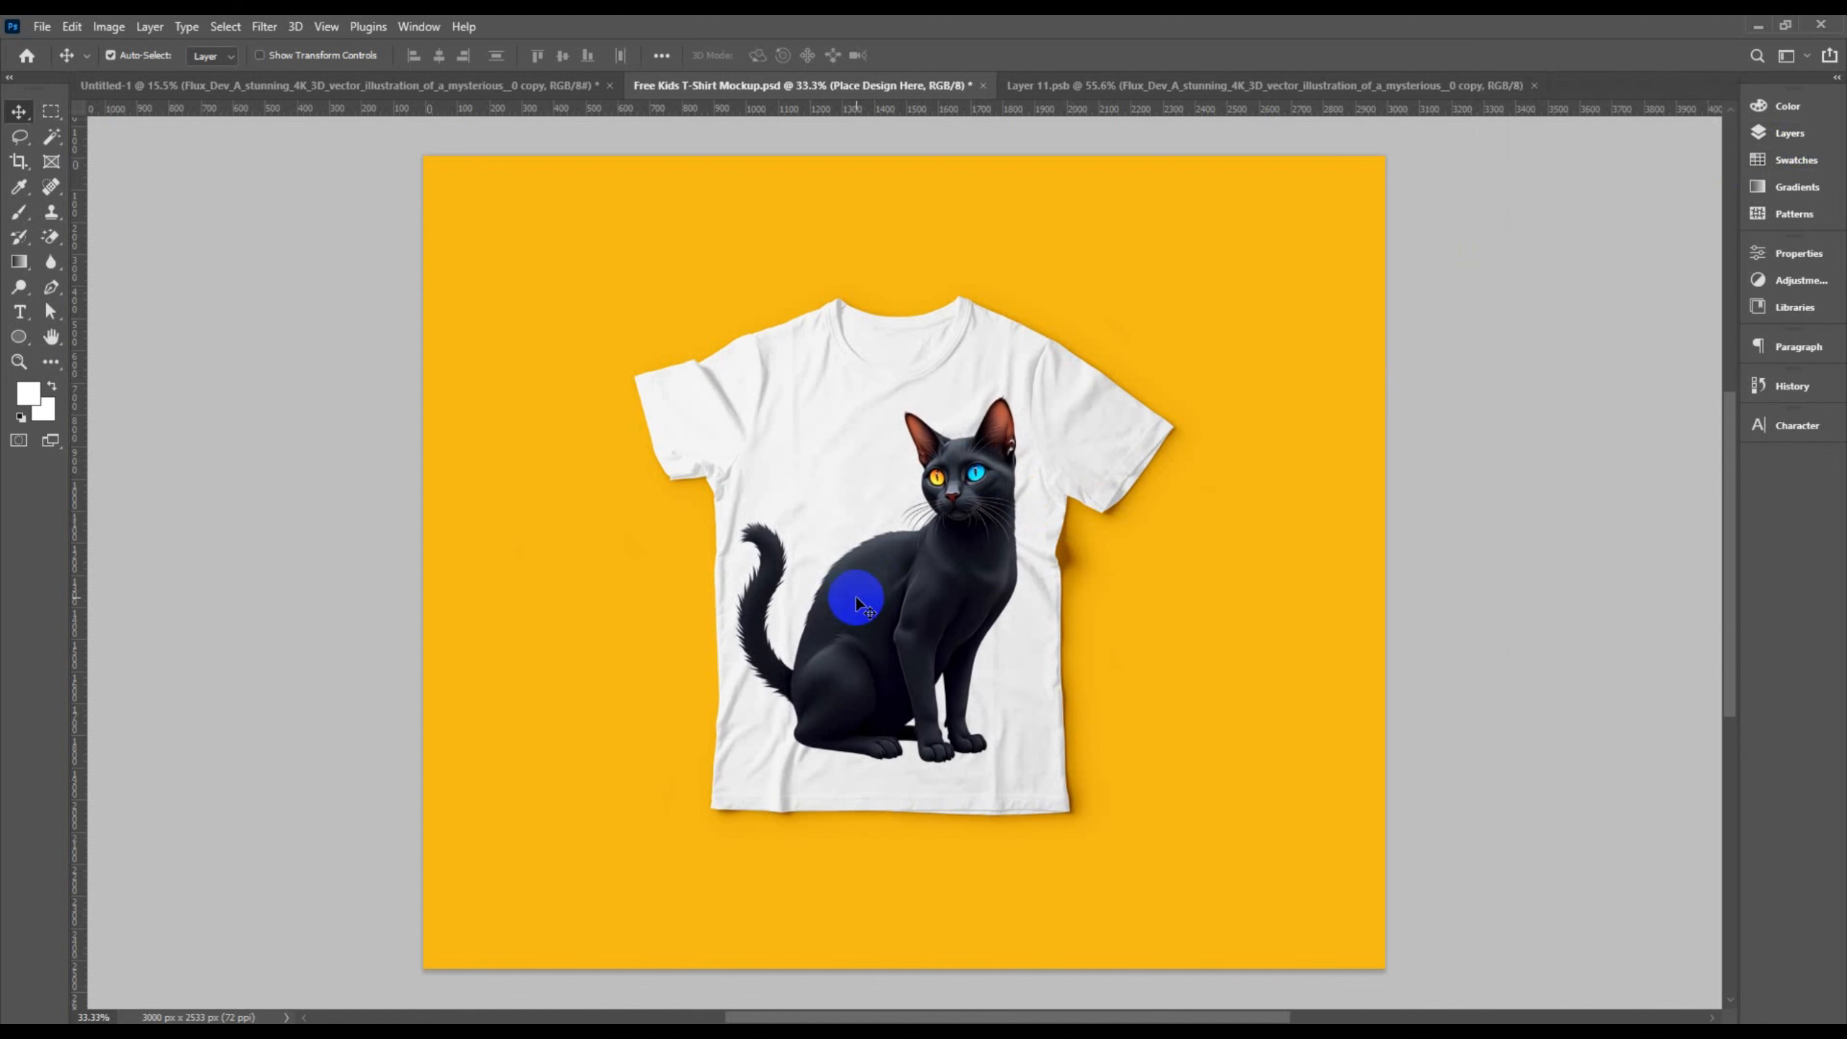
pyautogui.scroll(5, 857, 595)
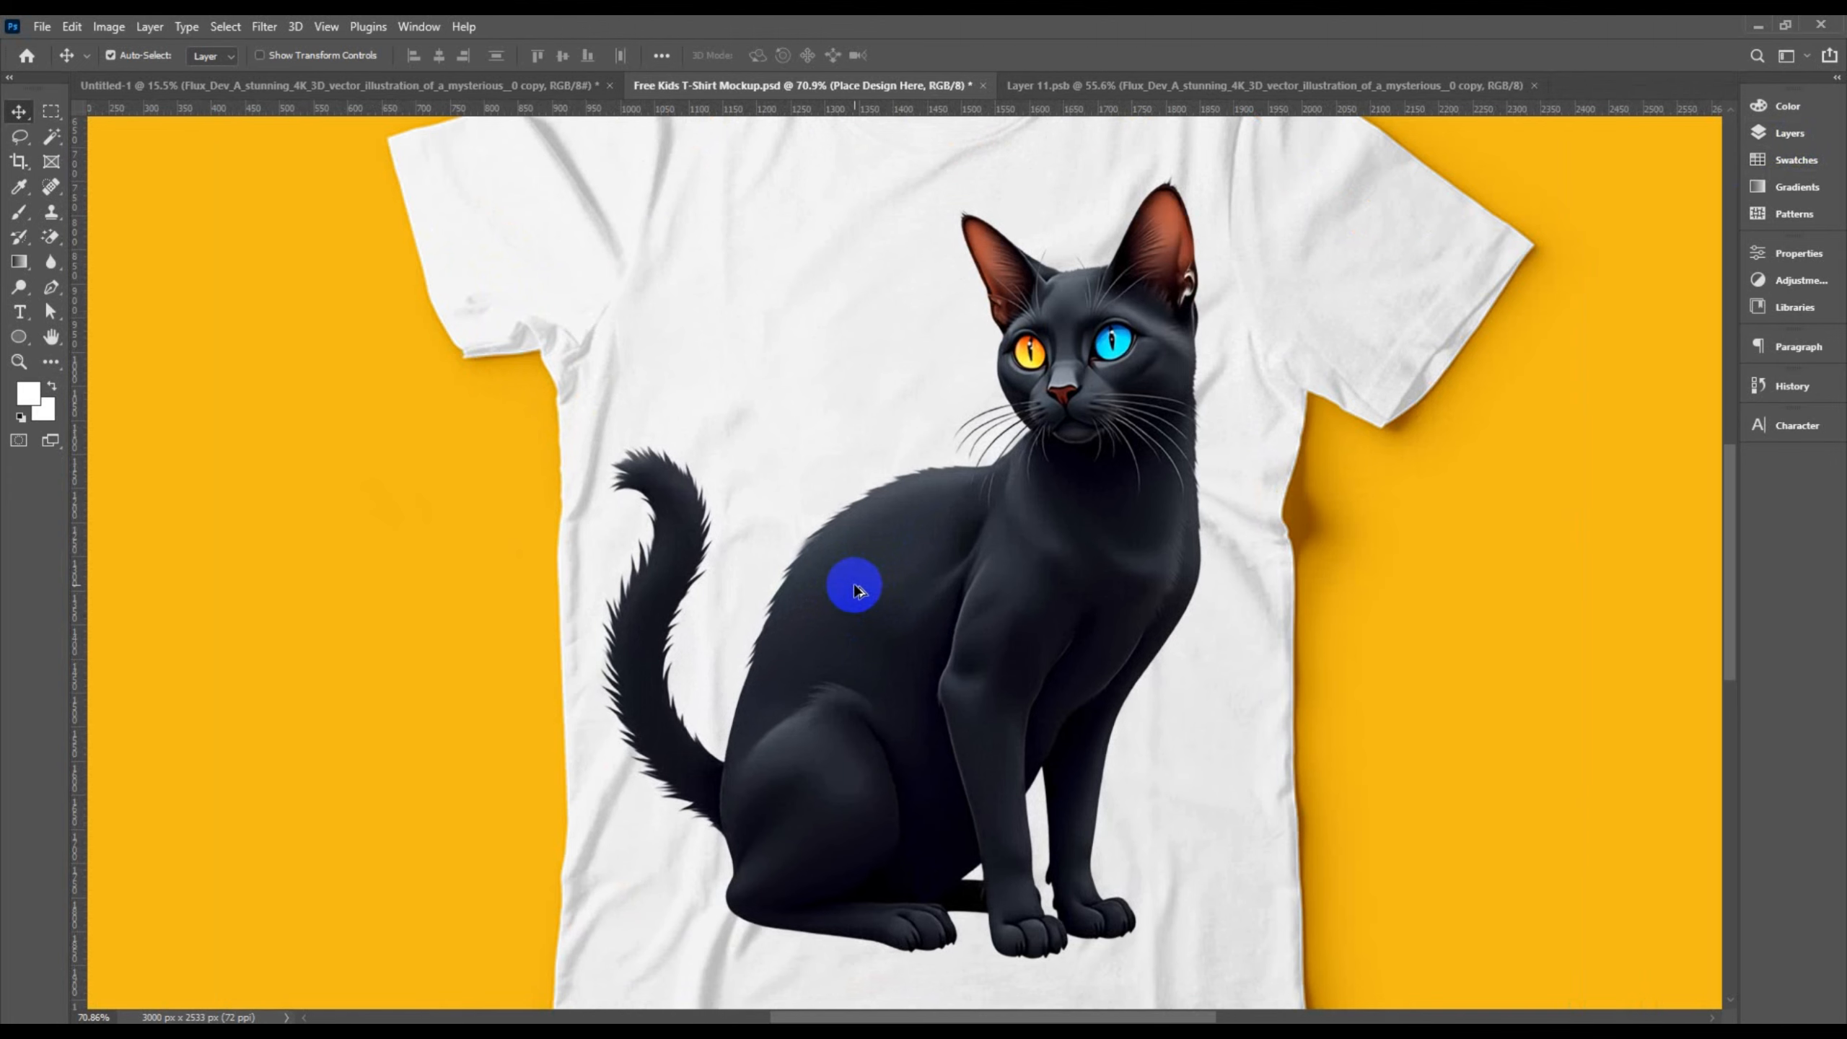
pyautogui.scroll(-5, 856, 591)
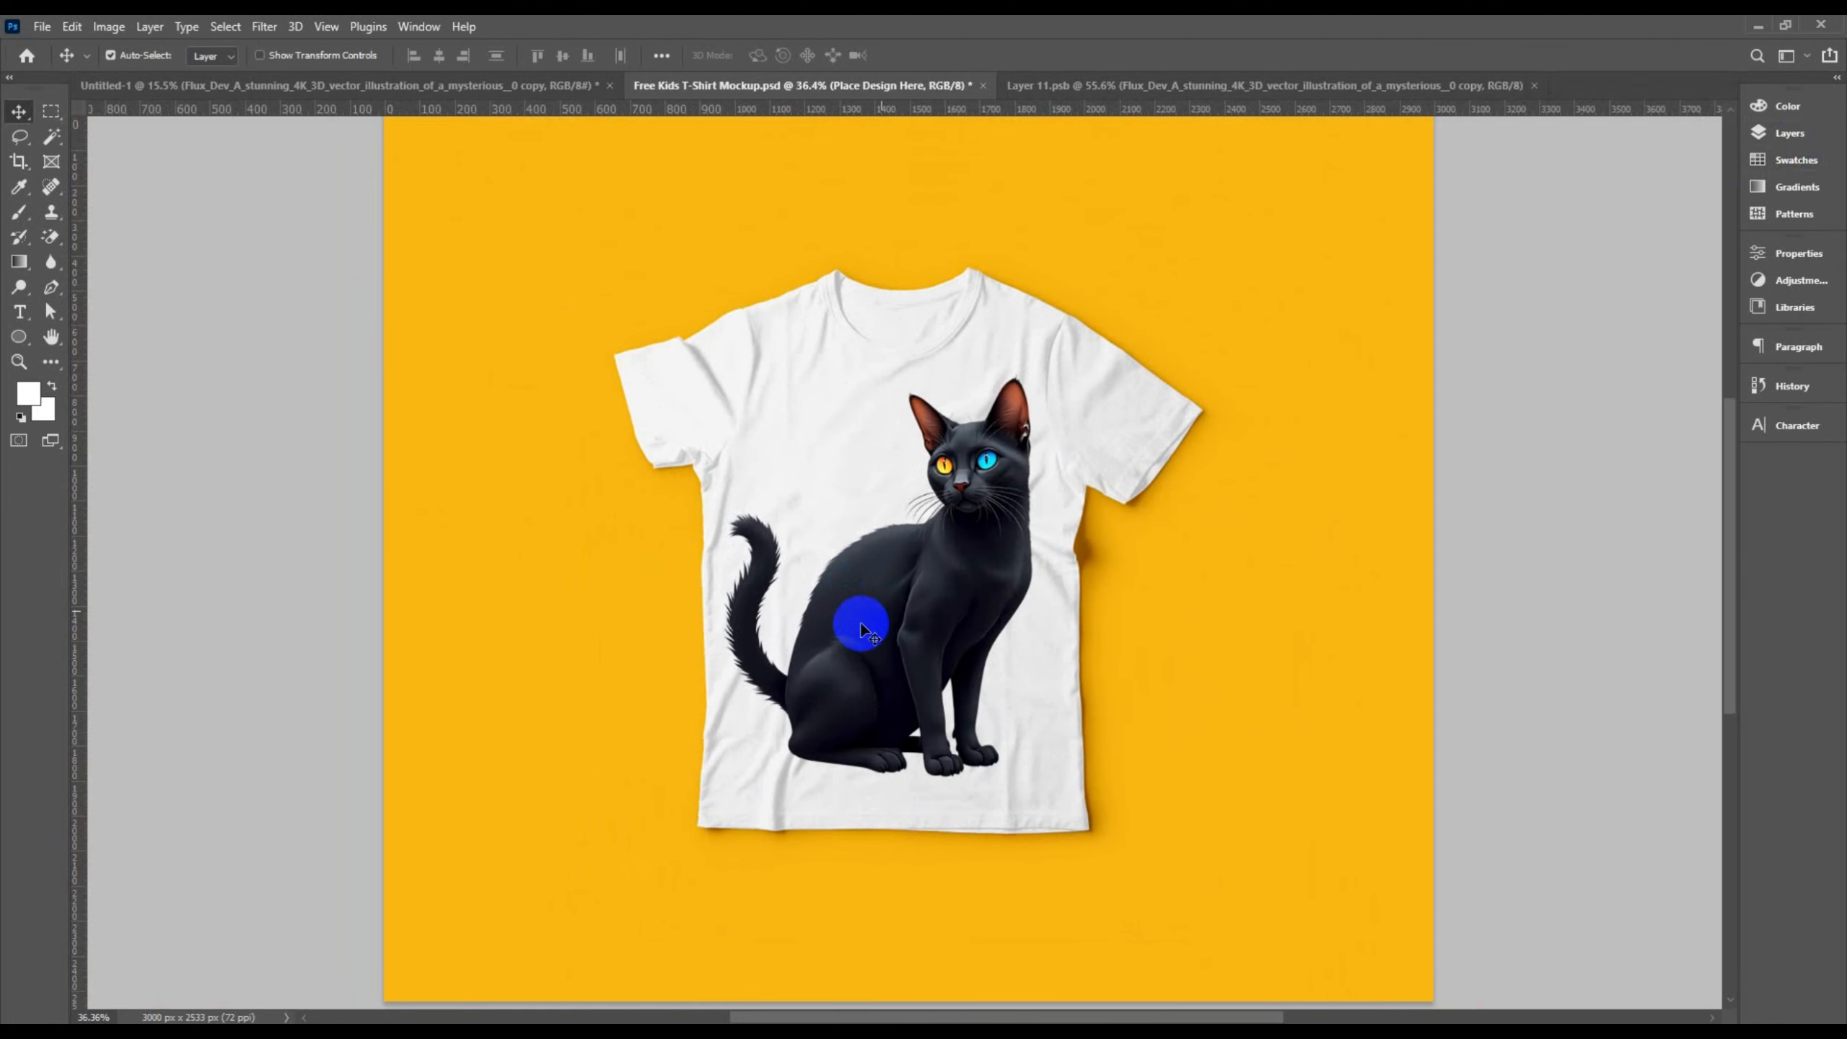
pyautogui.click(1785, 133)
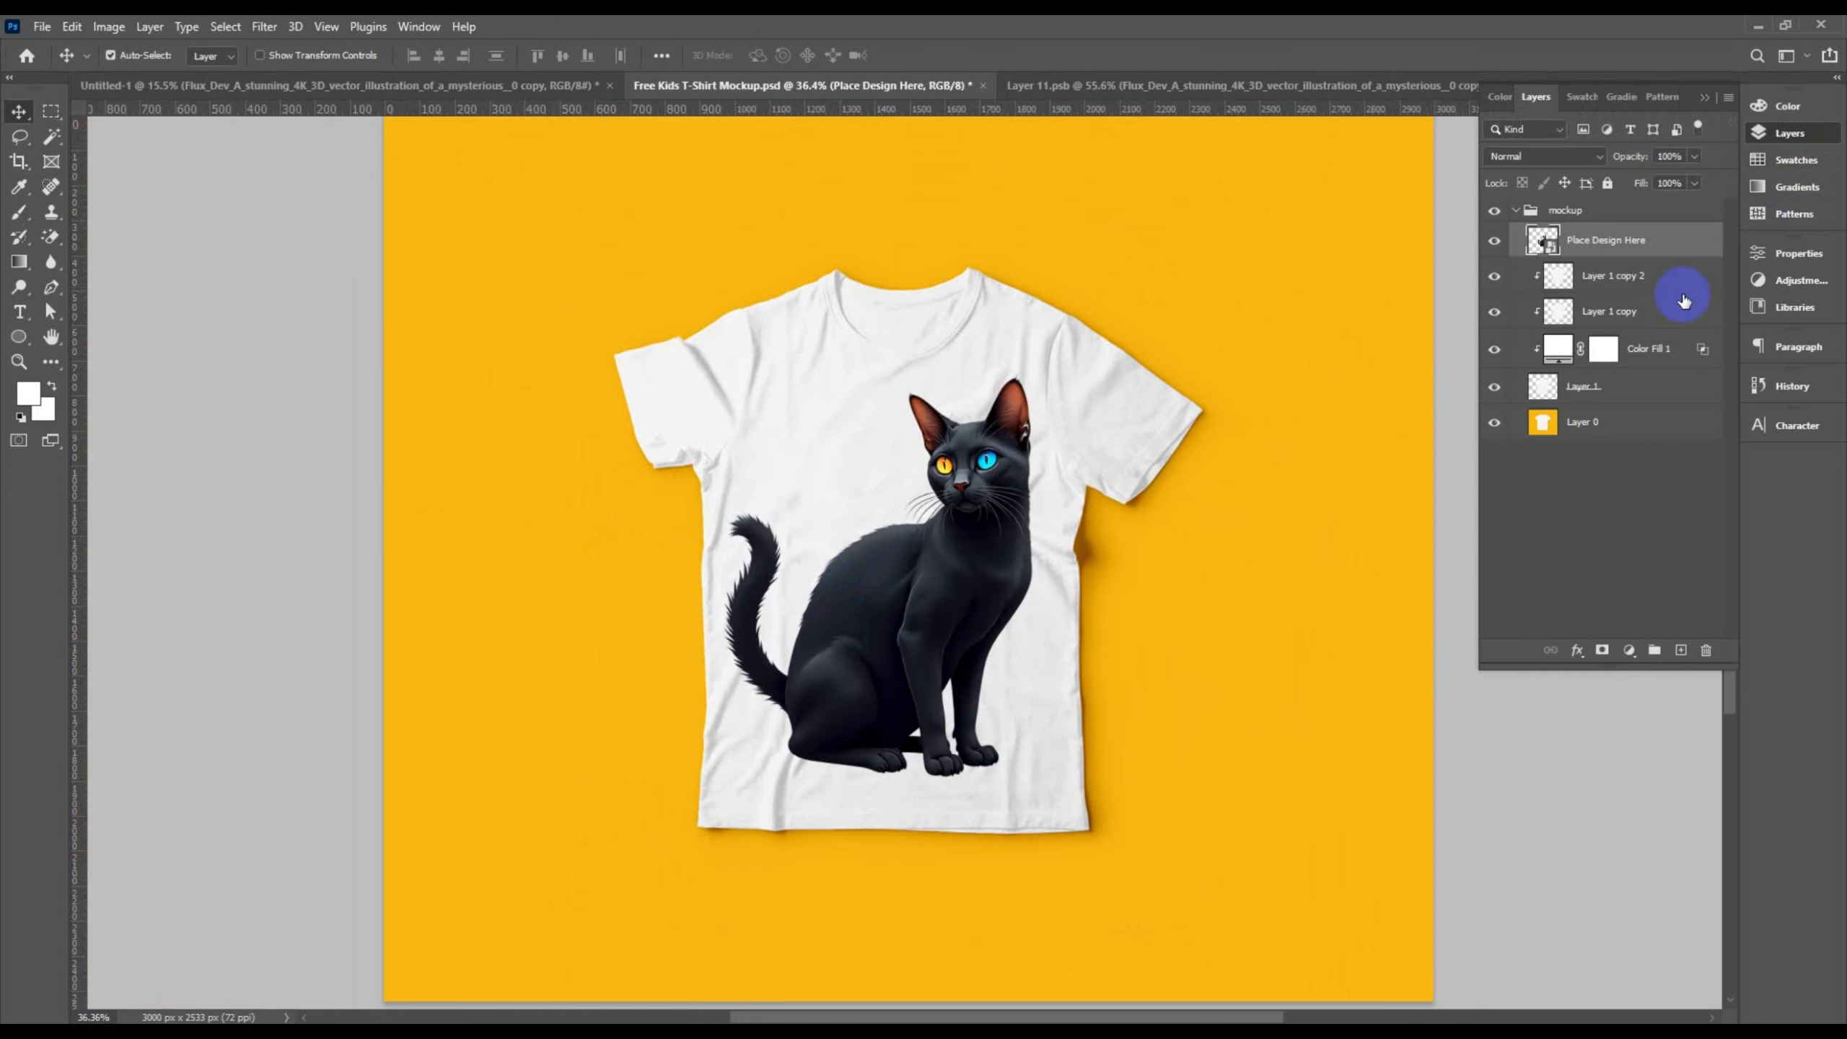
pyautogui.click(1535, 166)
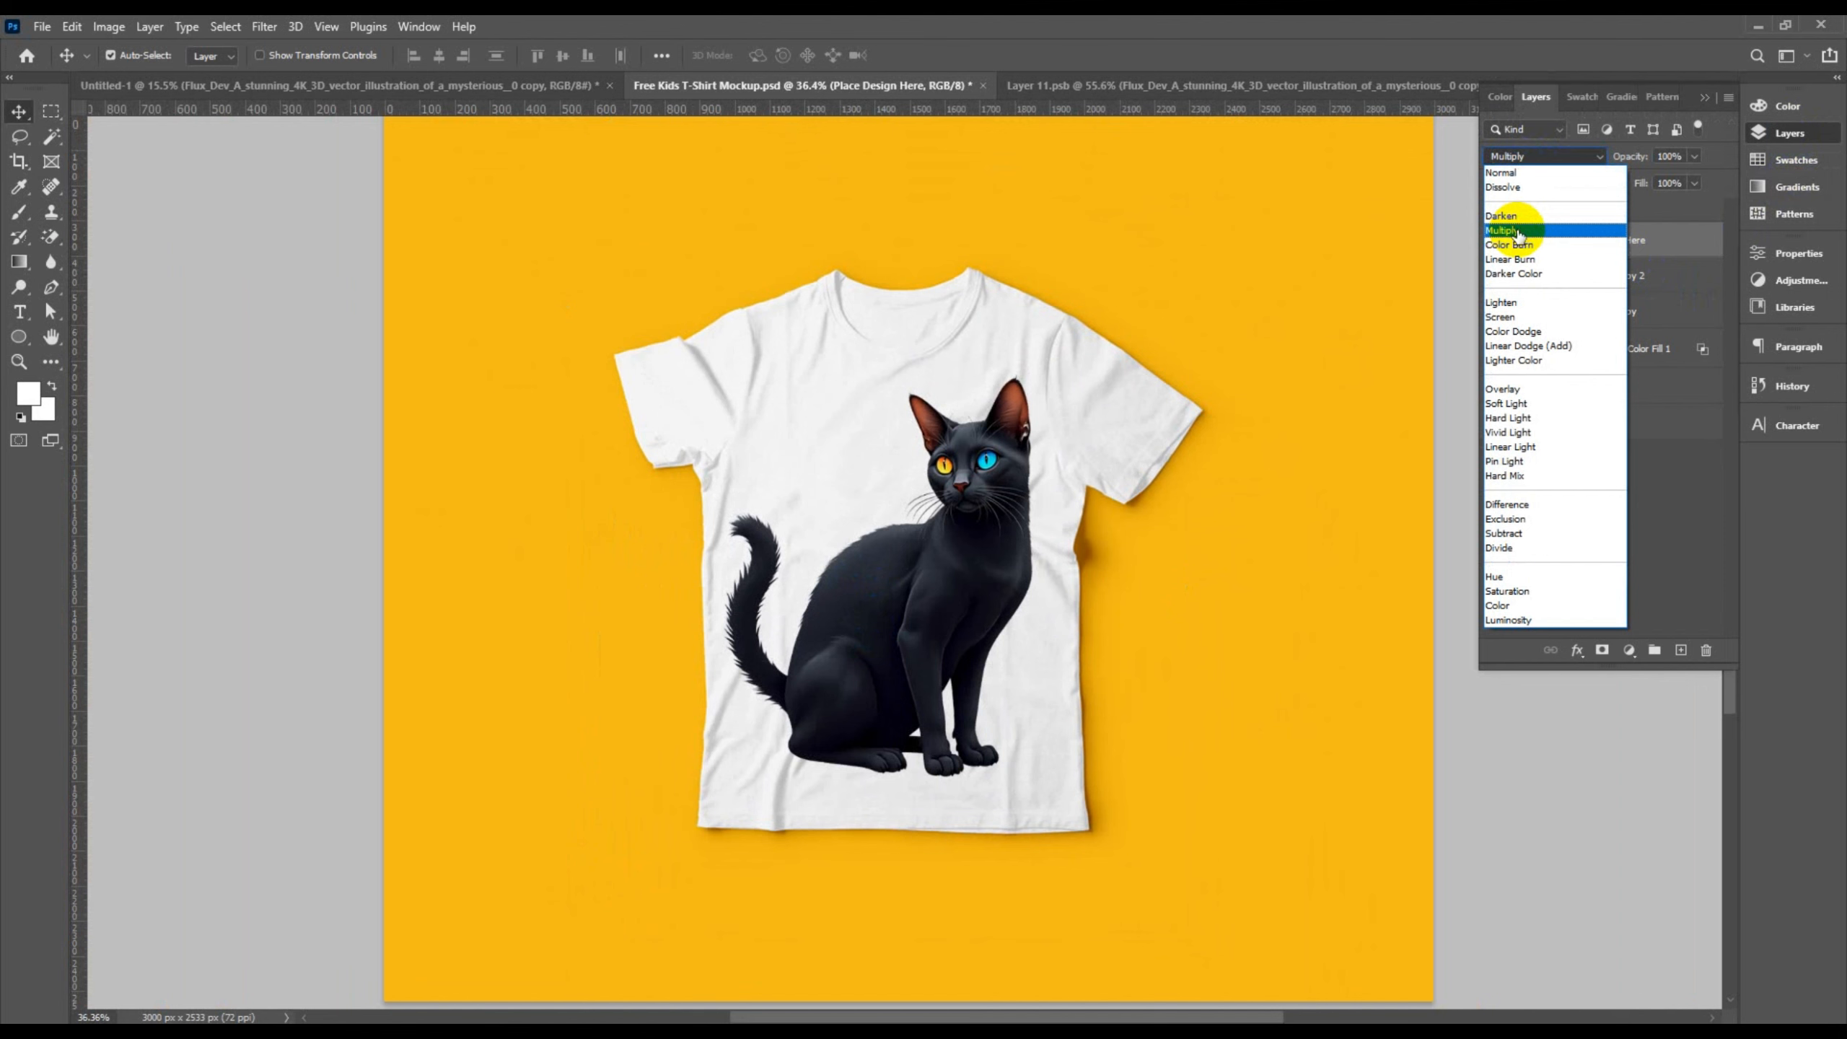
pyautogui.click(1517, 232)
pyautogui.click(1522, 156)
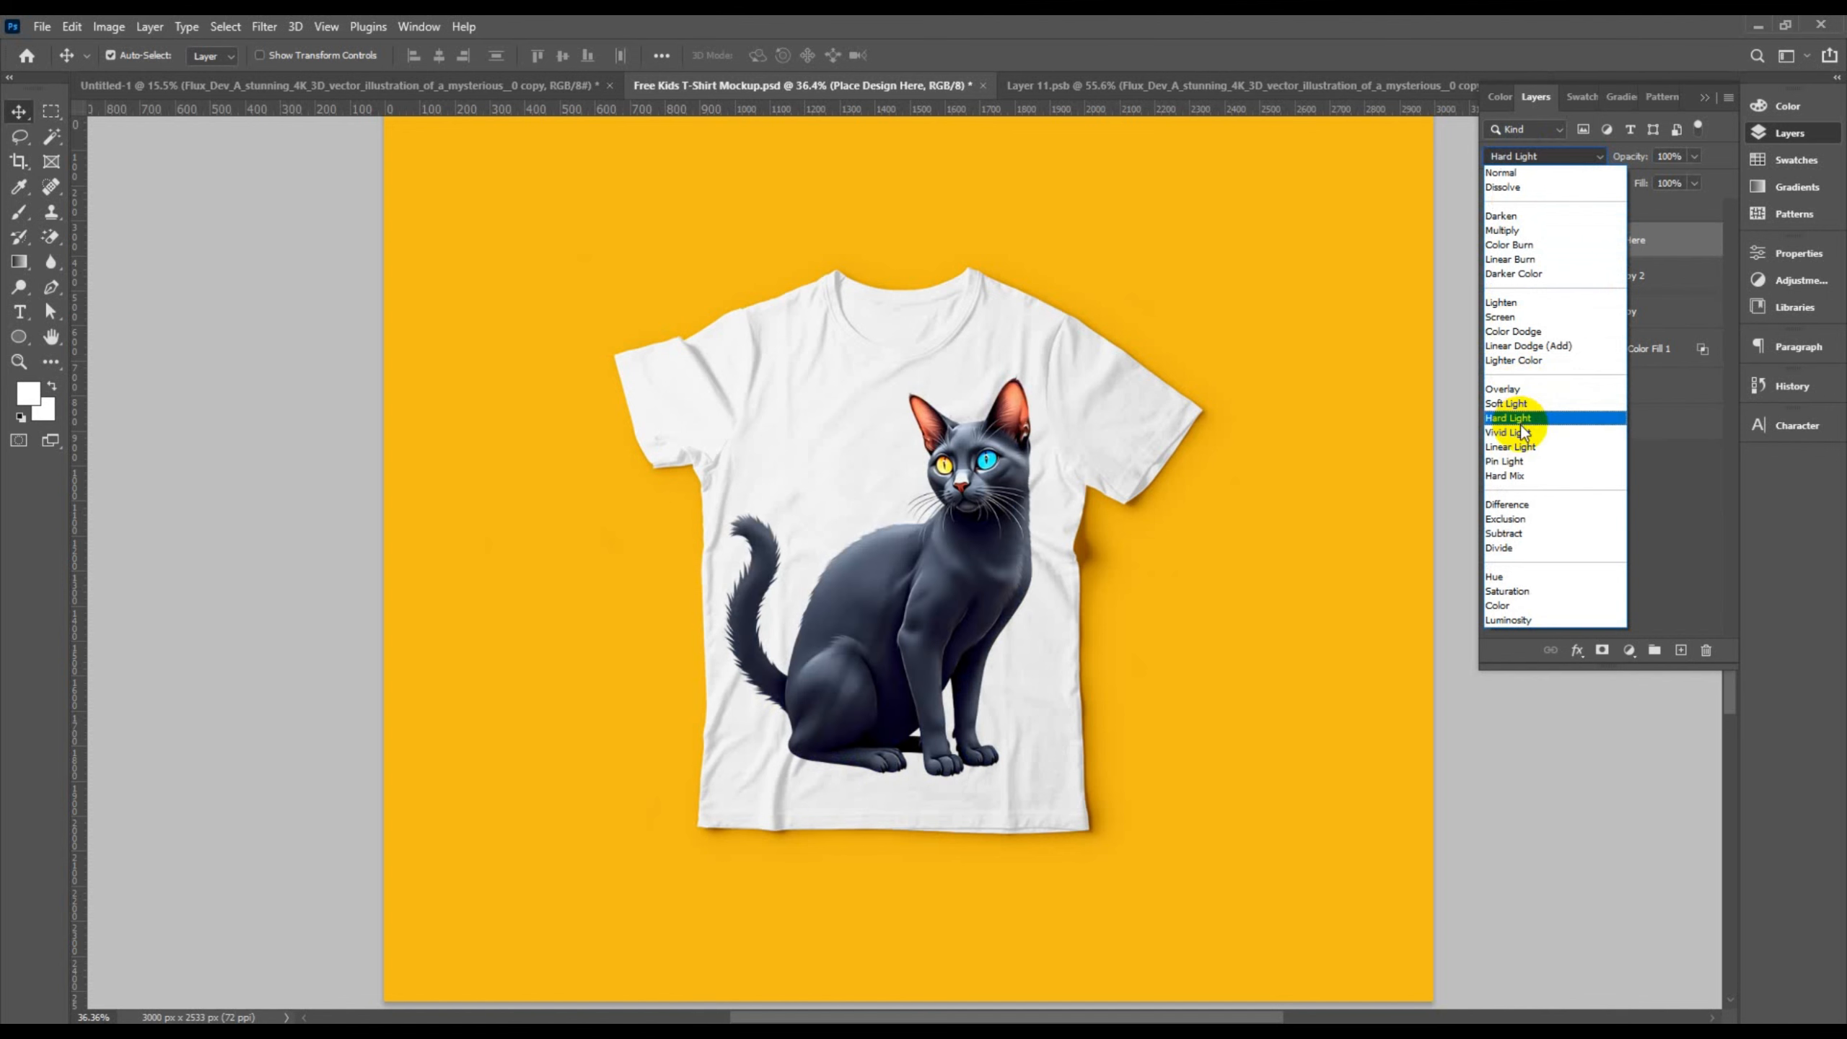
pyautogui.click(1519, 420)
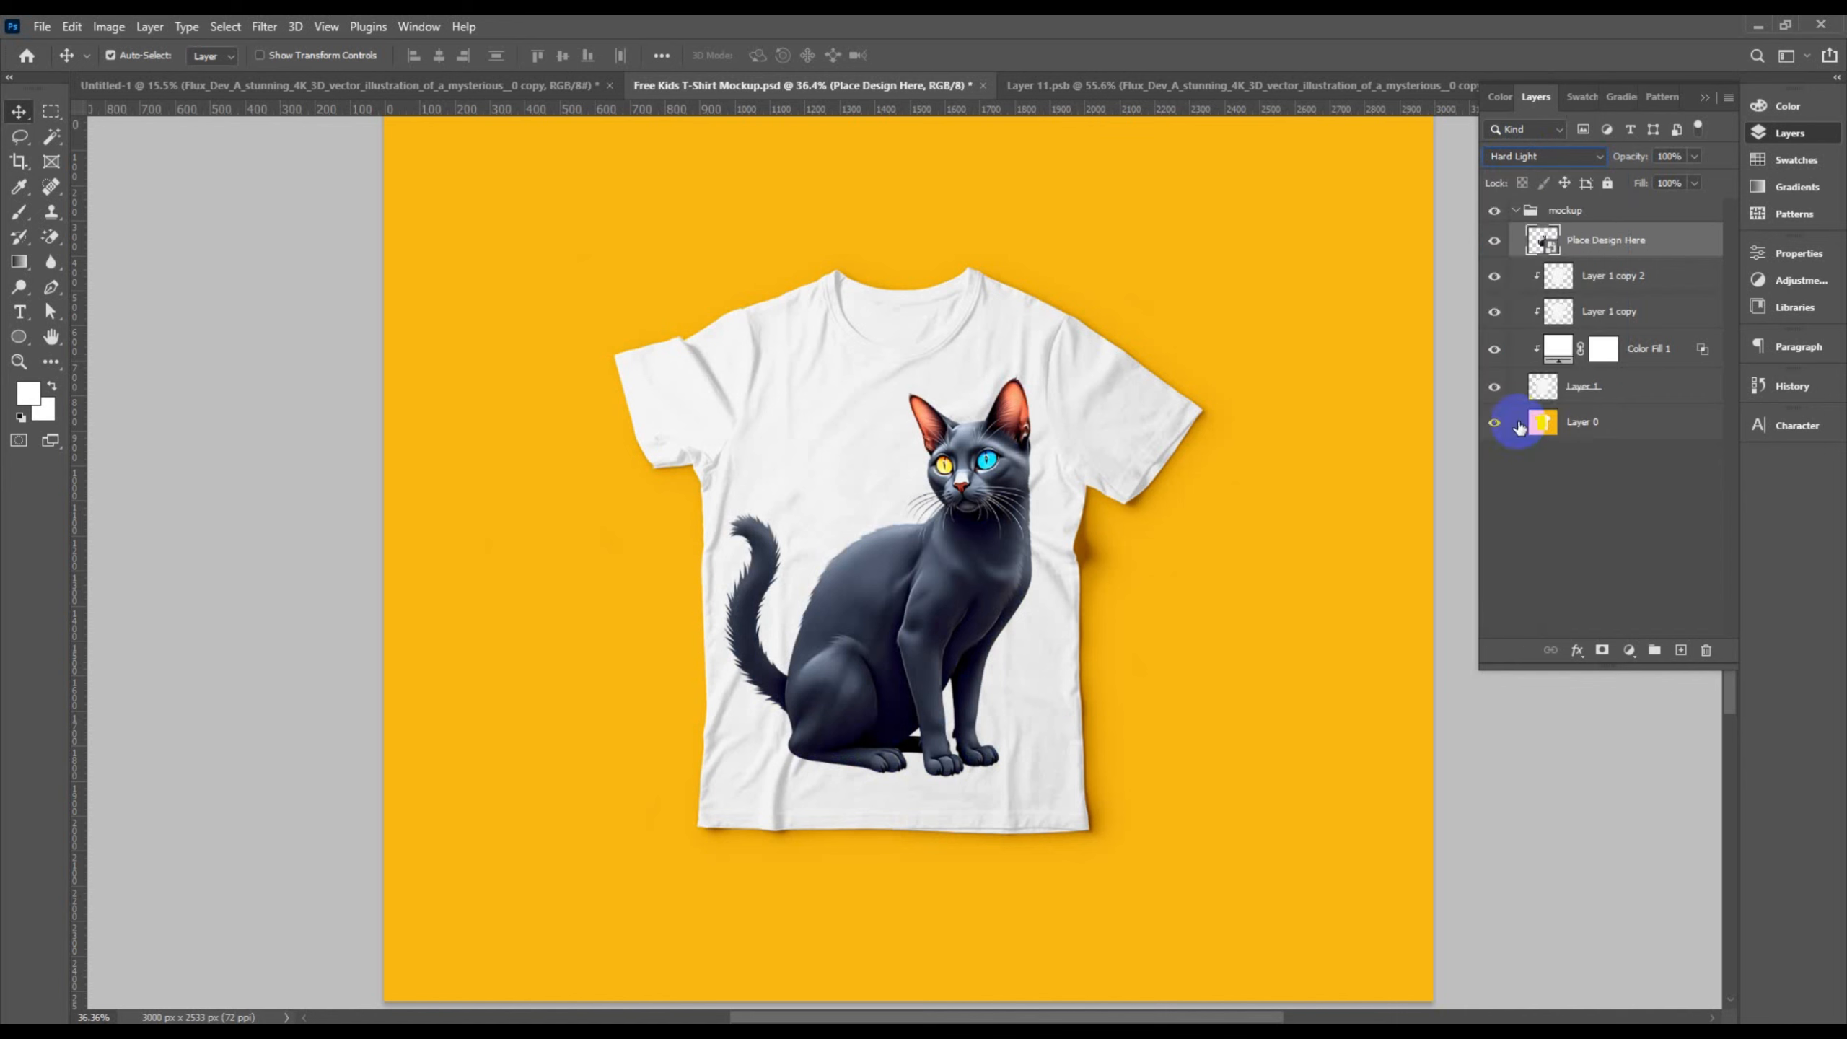
# Check the layers of the mockup group and examine the cat print on the shirt at close range
pyautogui.click(1616, 217)
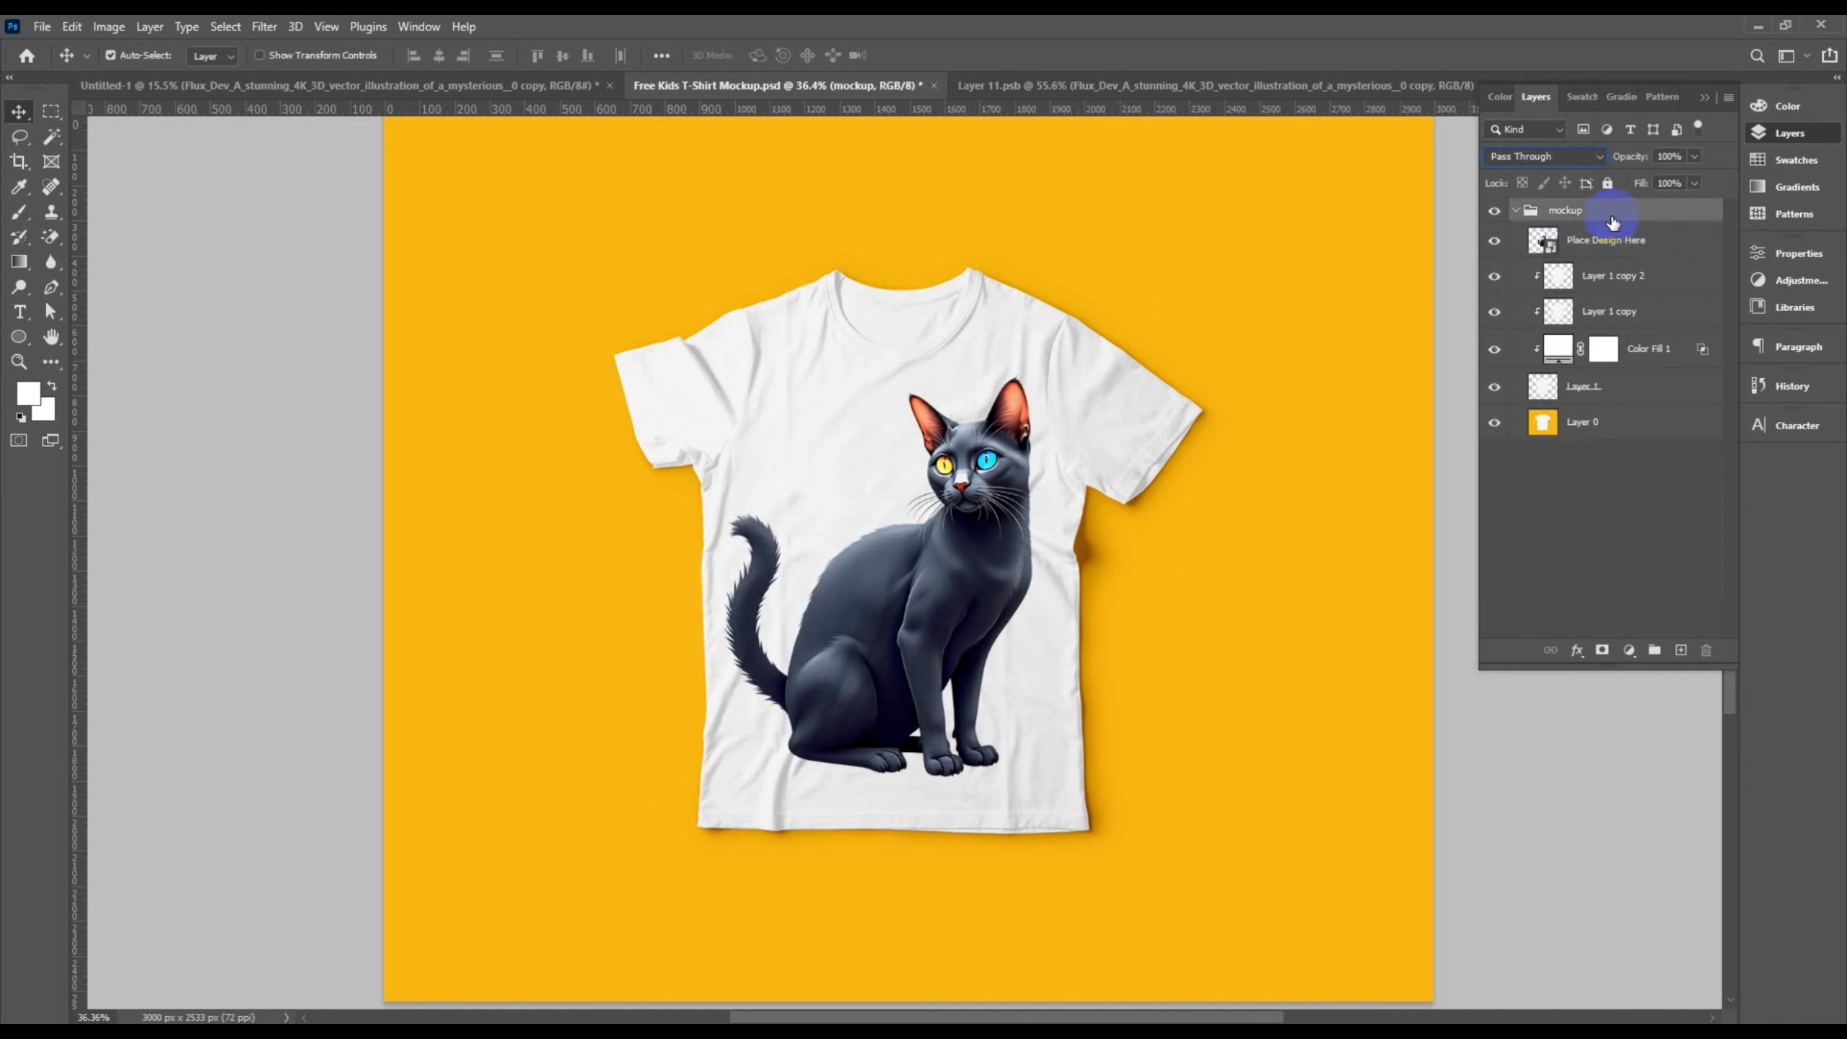
pyautogui.click(1593, 280)
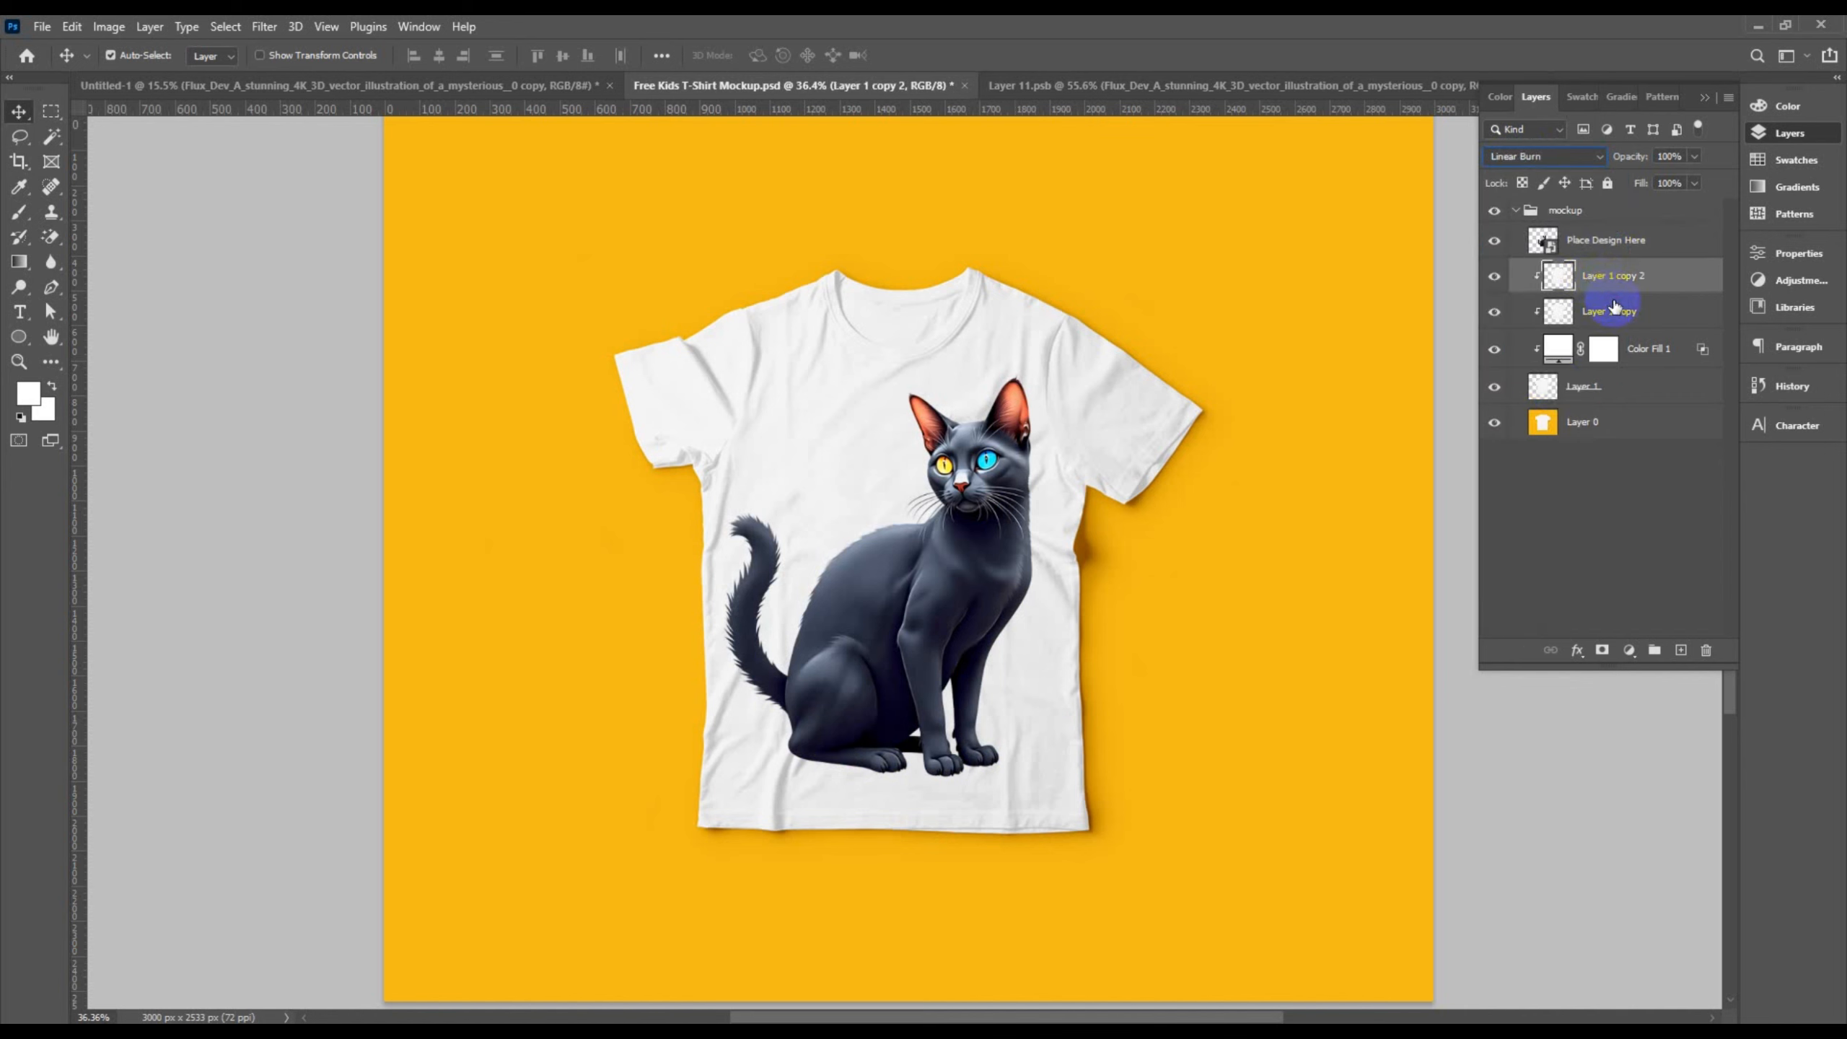
pyautogui.click(1613, 307)
pyautogui.click(1577, 219)
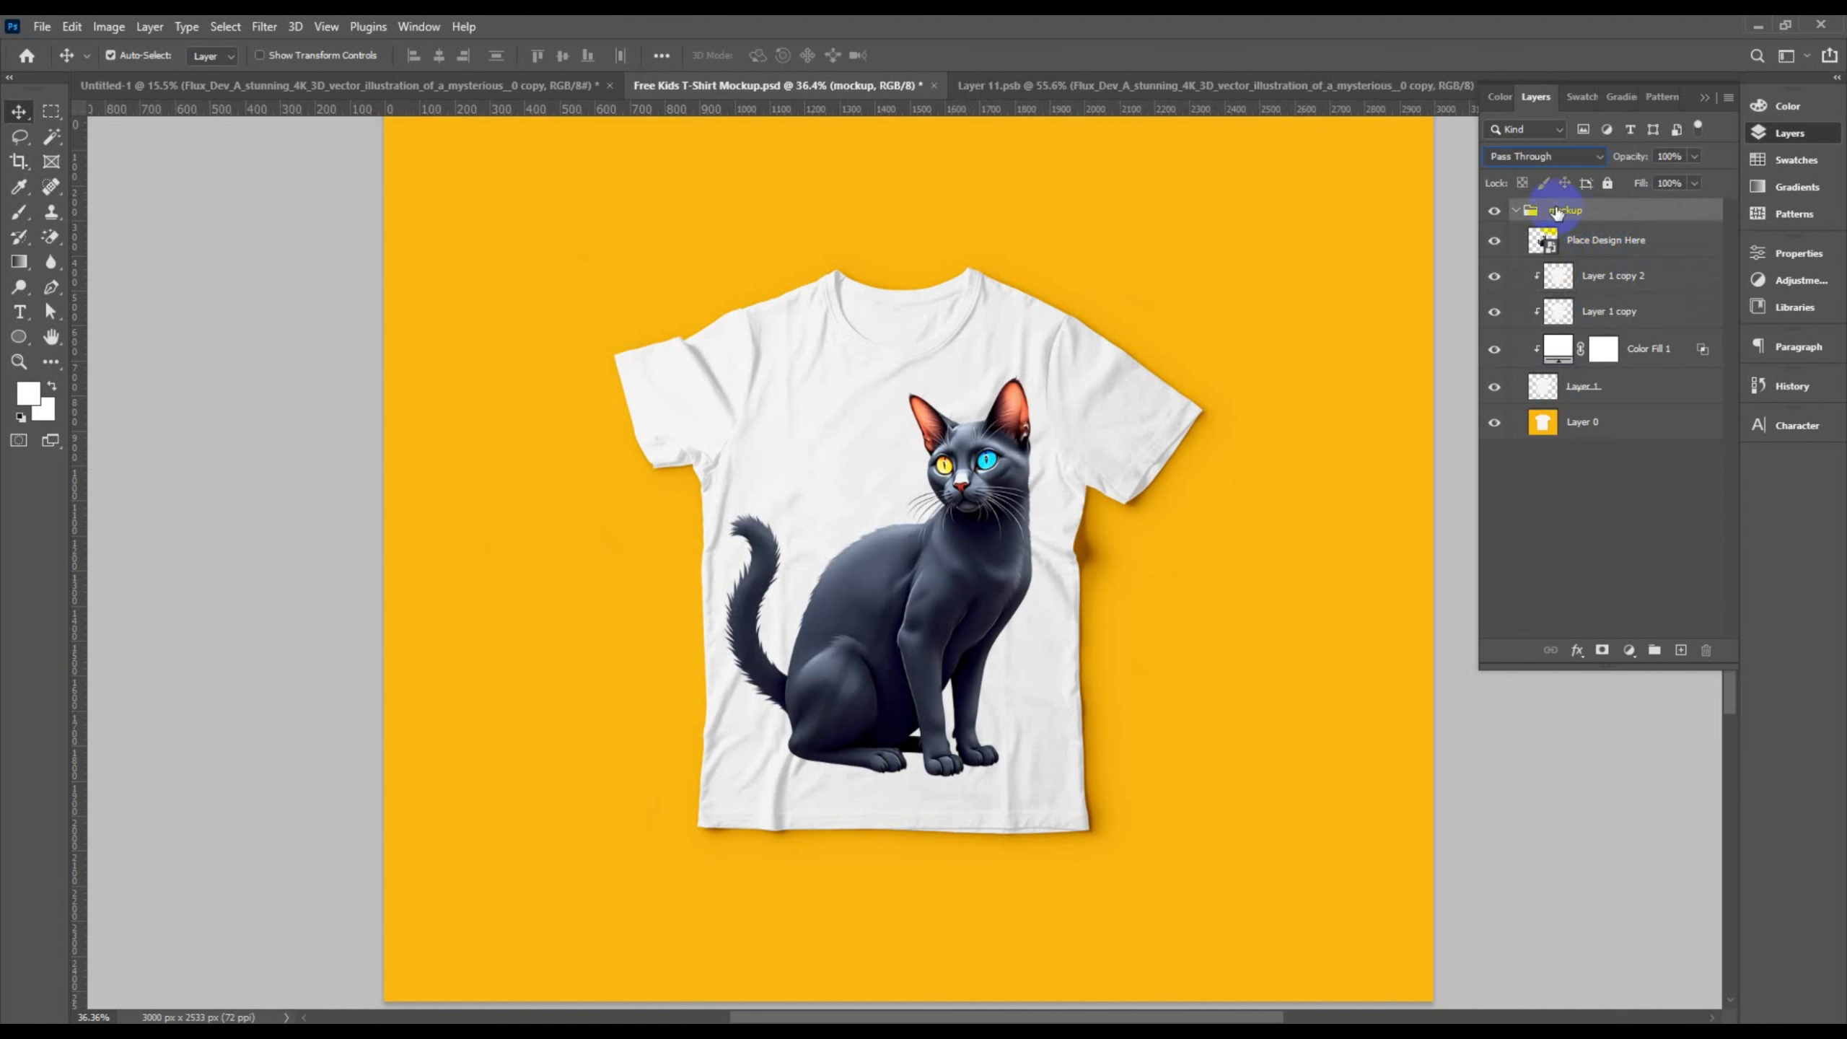
pyautogui.click(1818, 132)
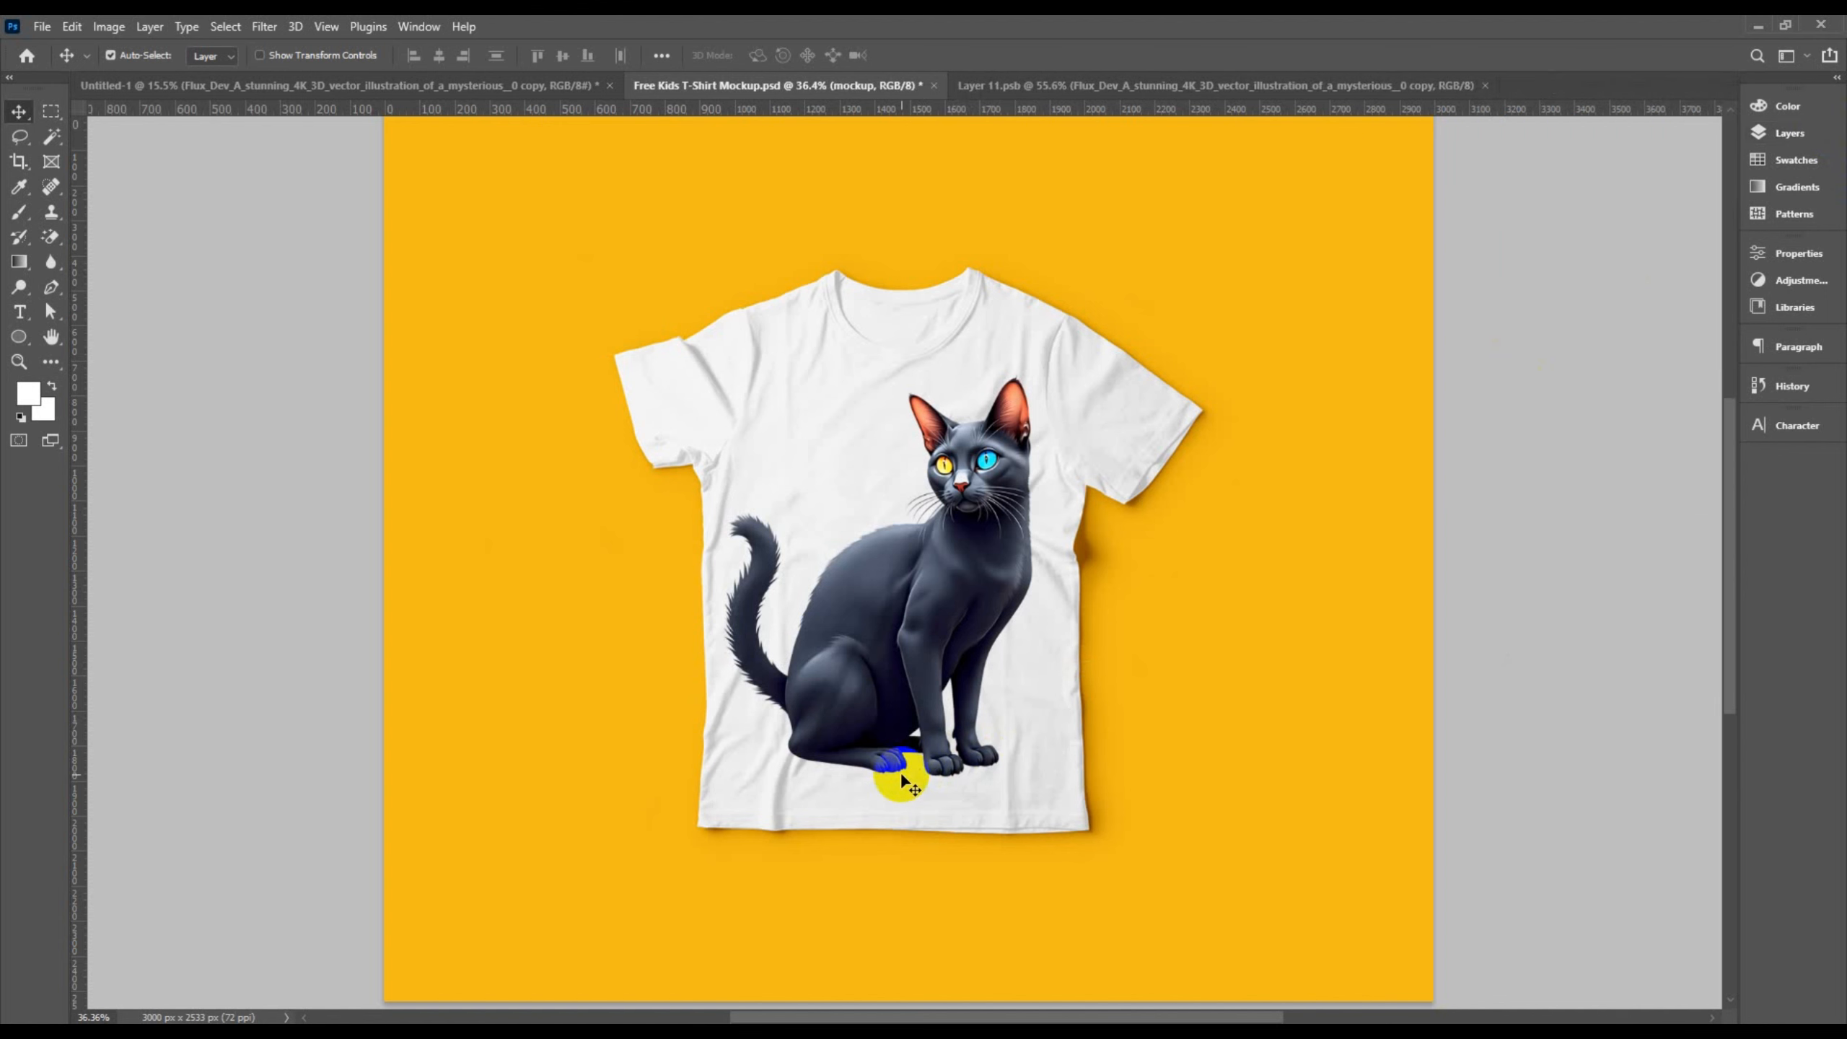
pyautogui.scroll(2, 902, 780)
pyautogui.scroll(1, 896, 702)
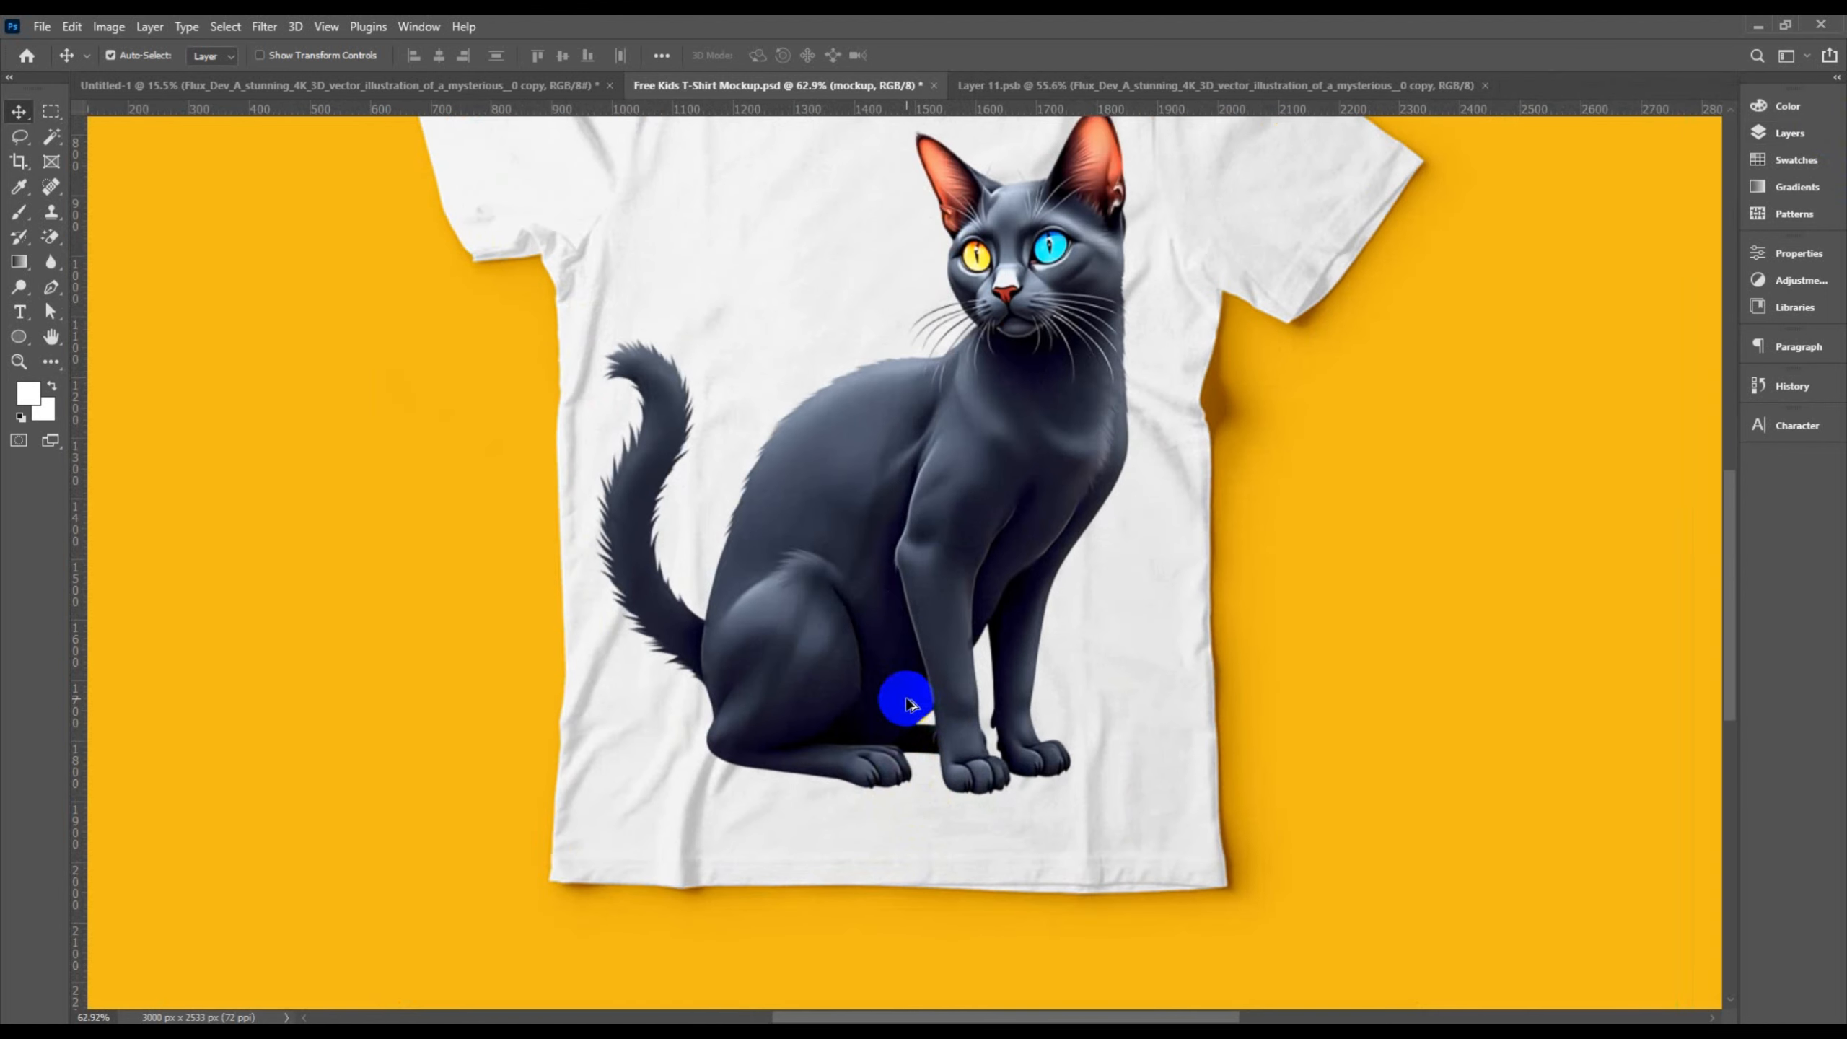
pyautogui.scroll(-3, 907, 704)
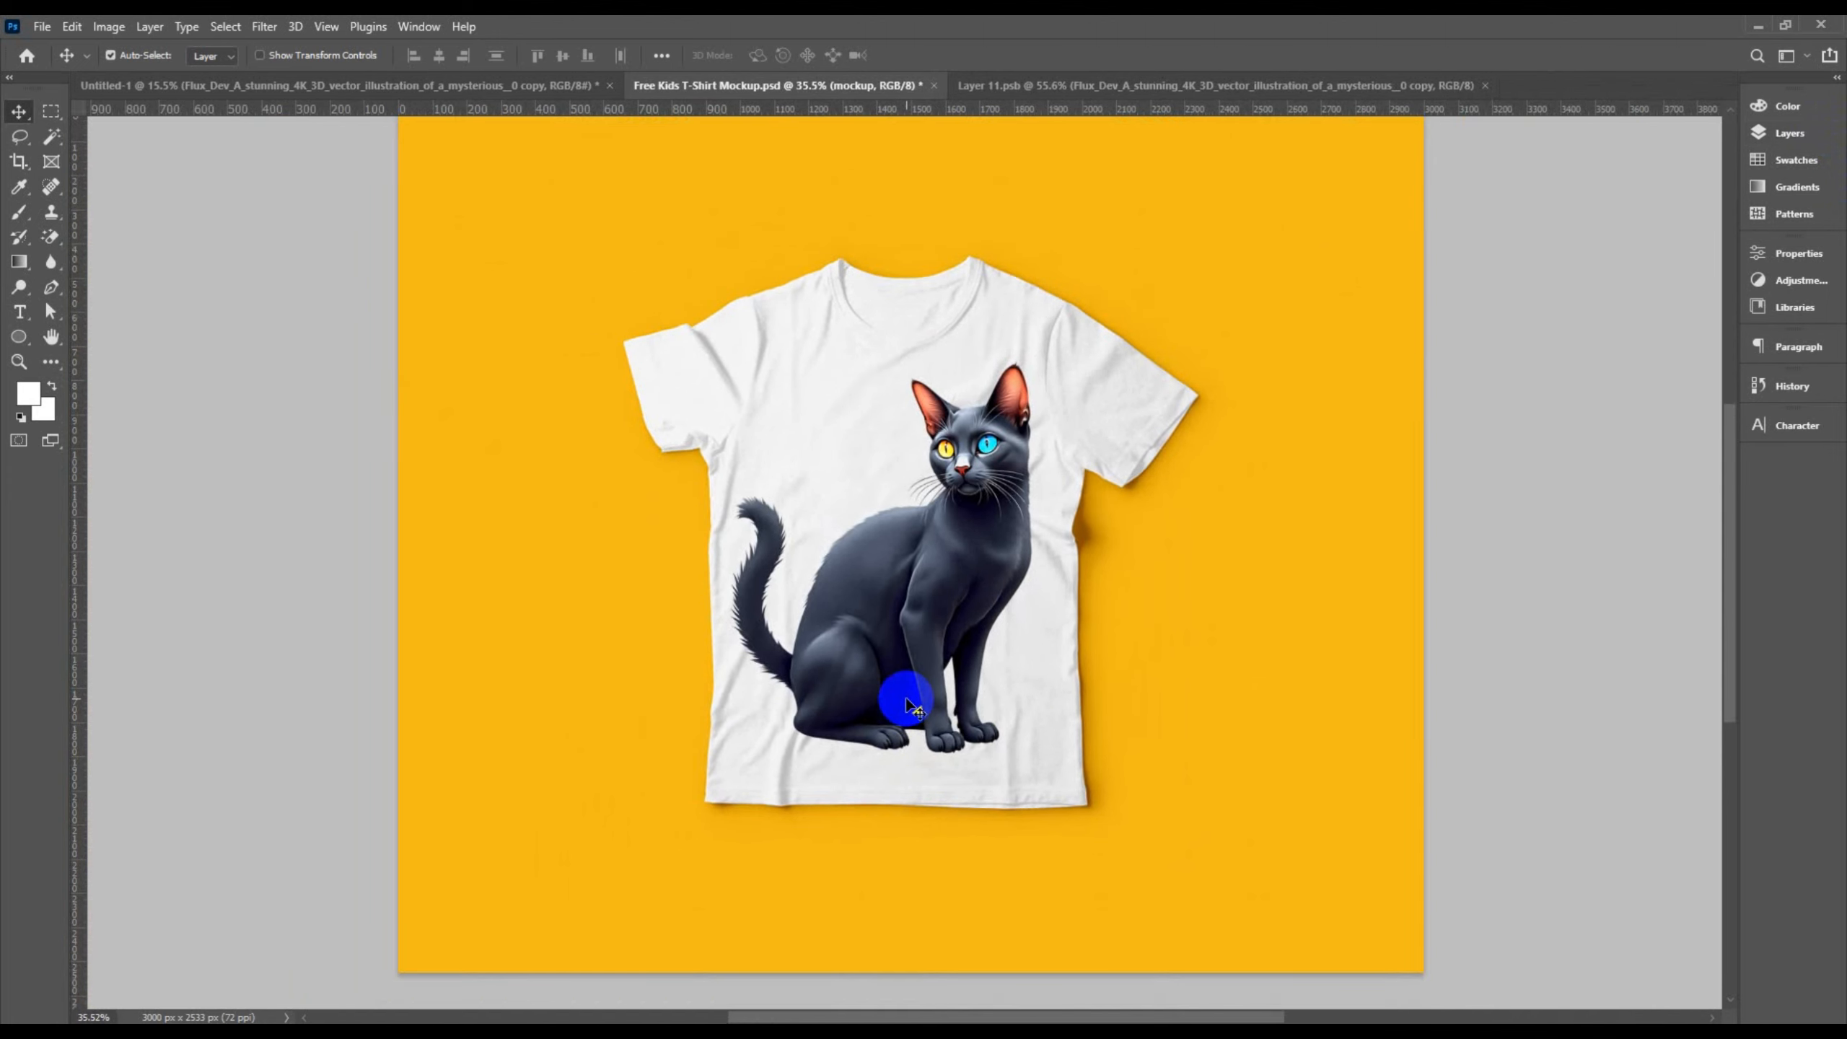
pyautogui.click(864, 667)
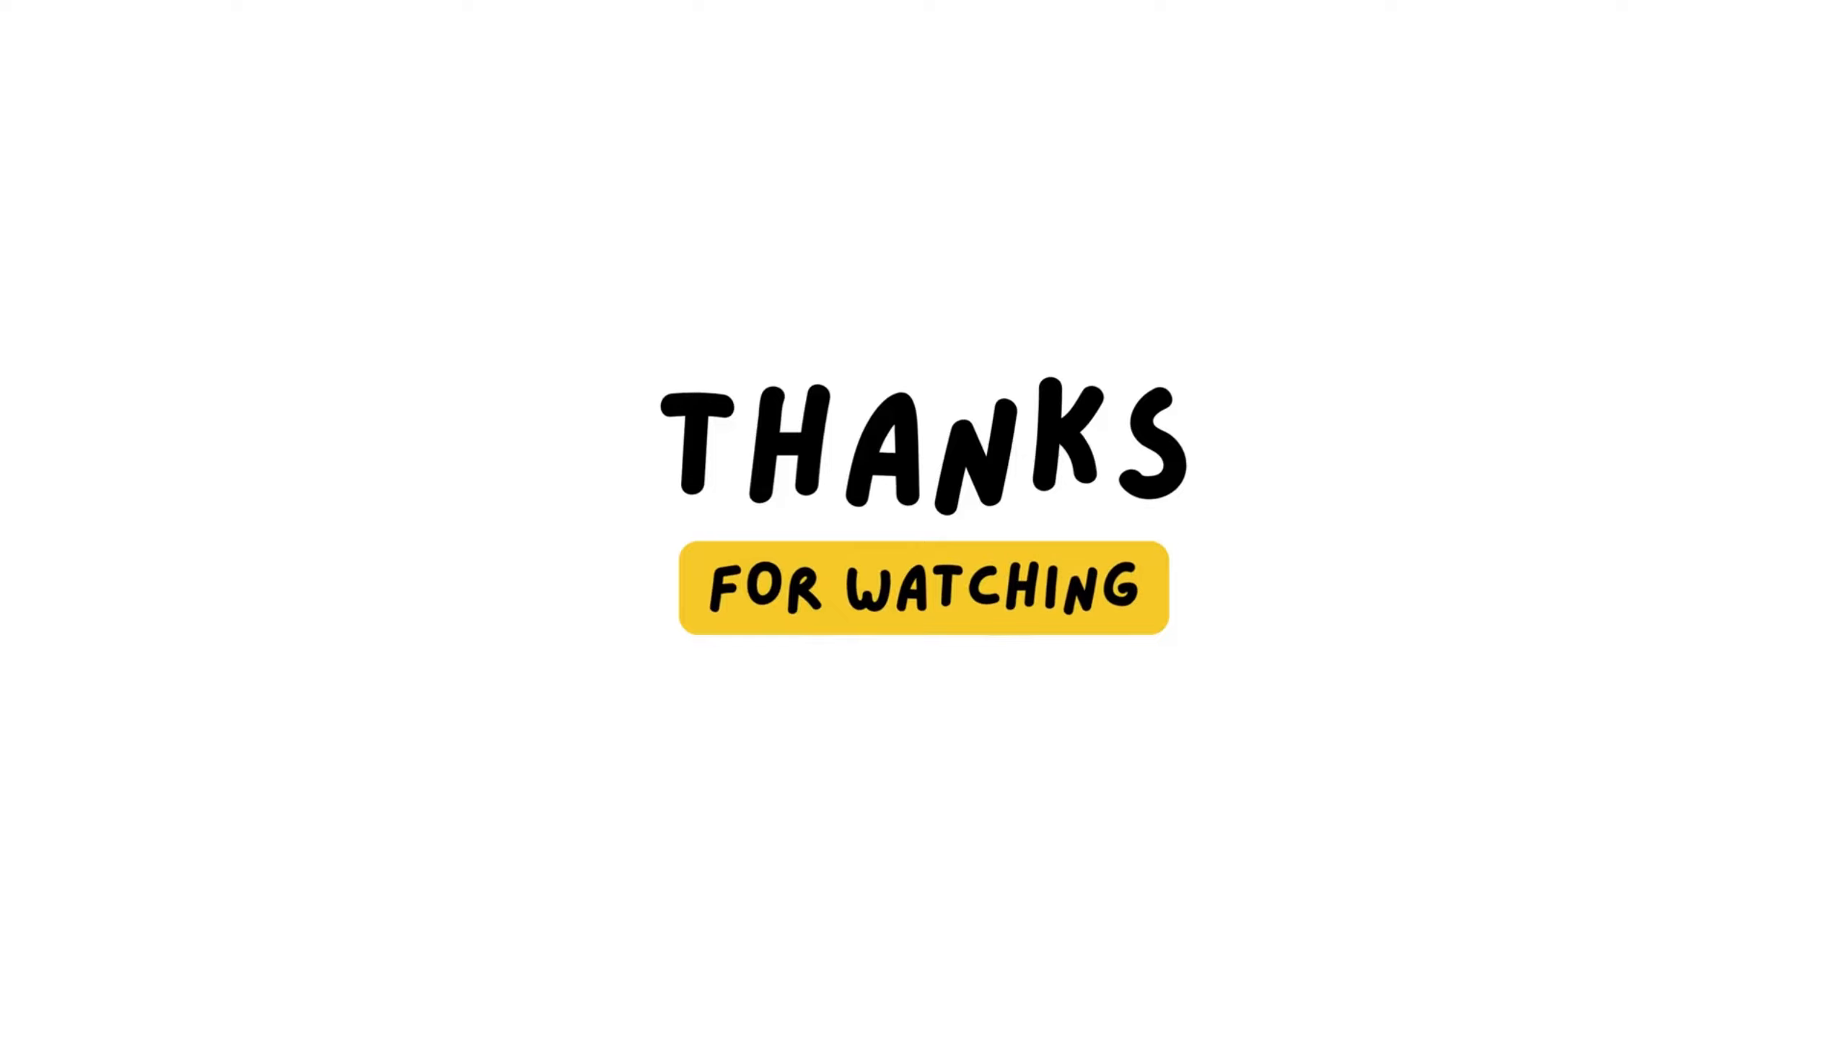